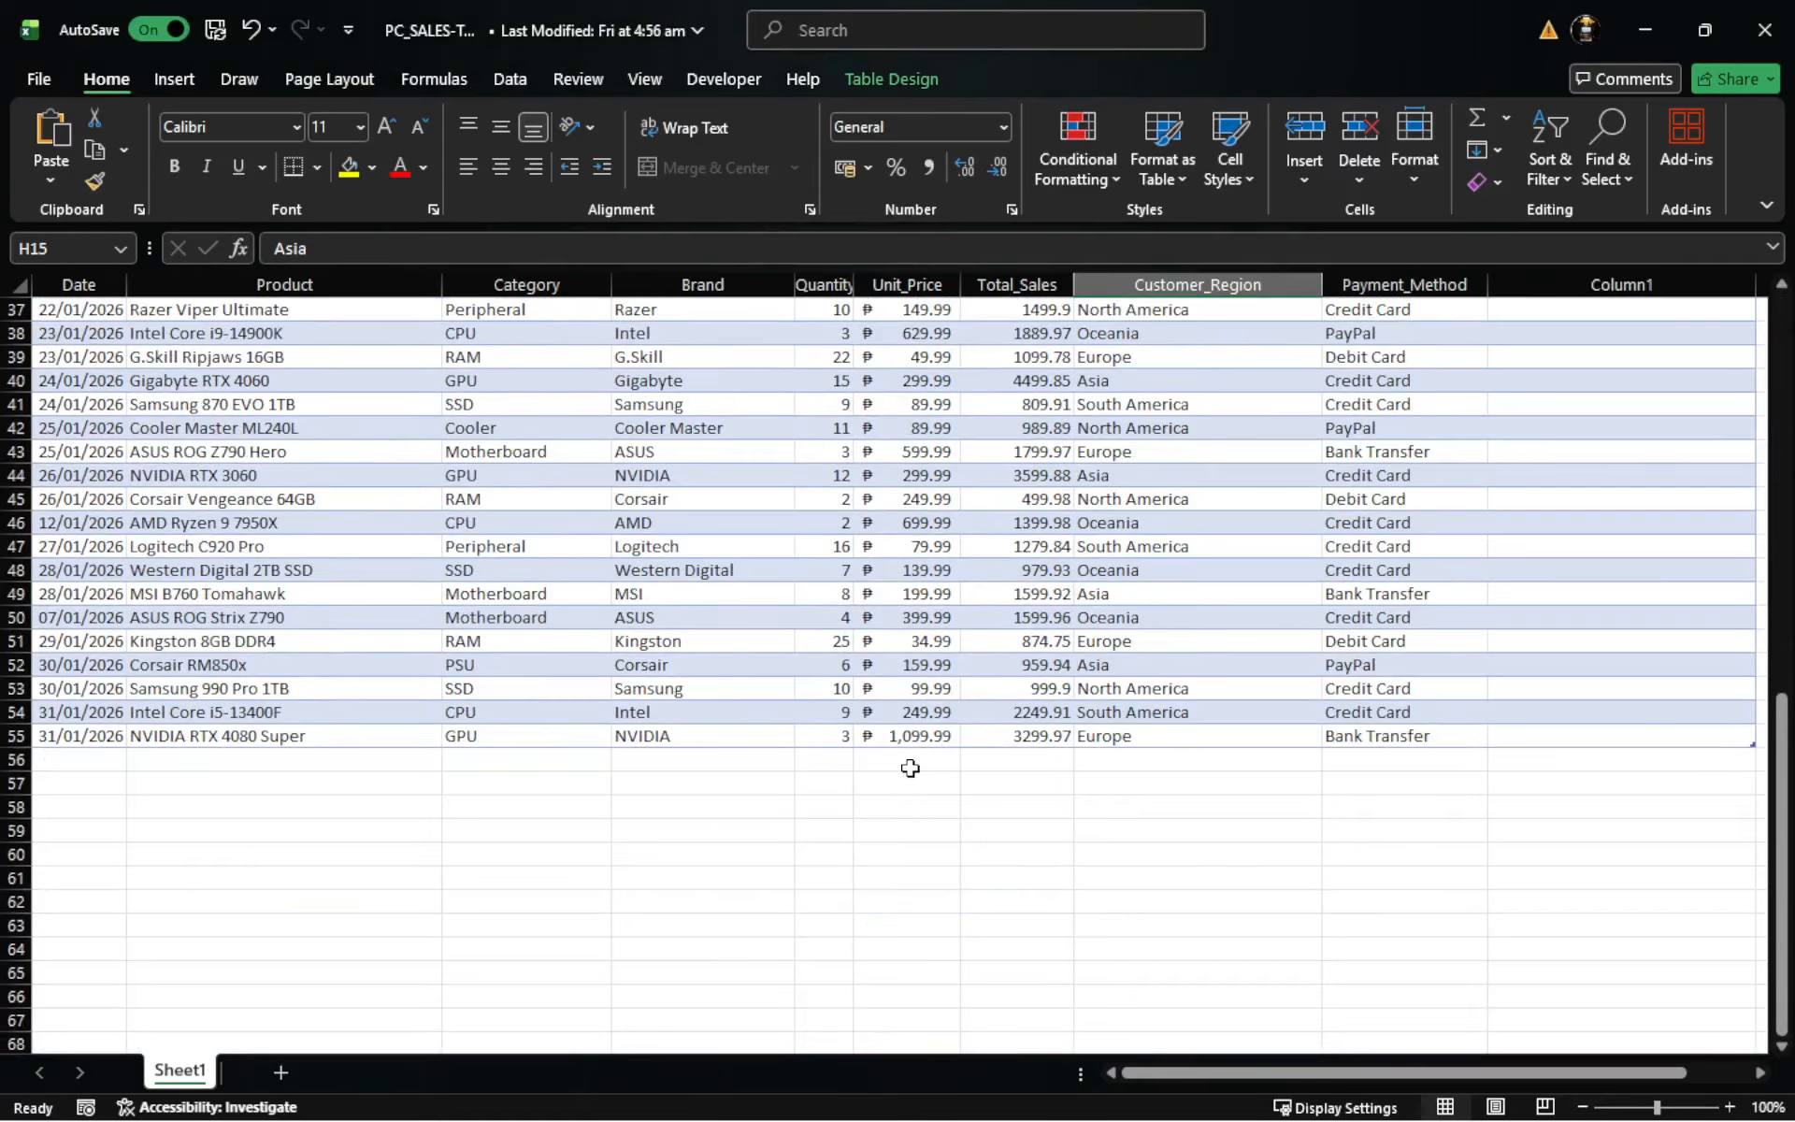
- Total the Unit_Price column in cell F56 with AutoSum and check the resulting formula against the price cells
left_click(905, 759)
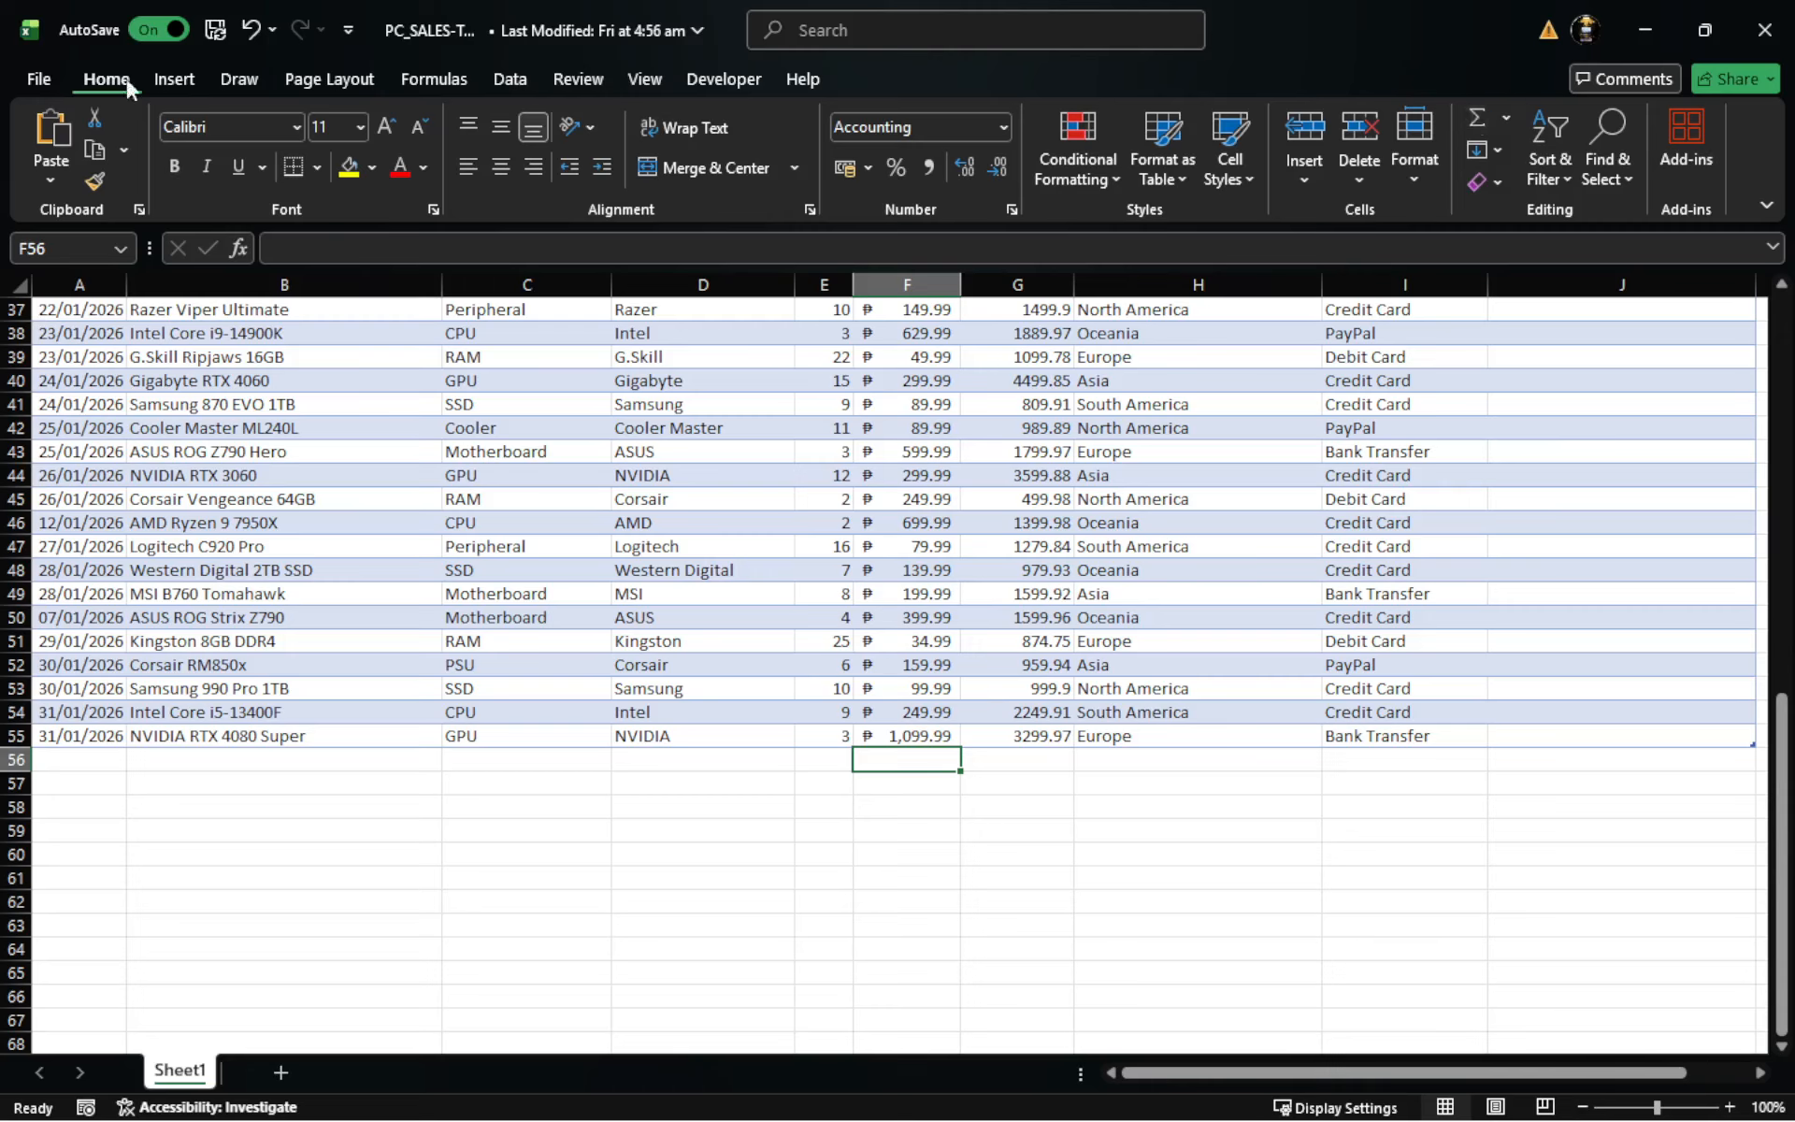
left_click(447, 80)
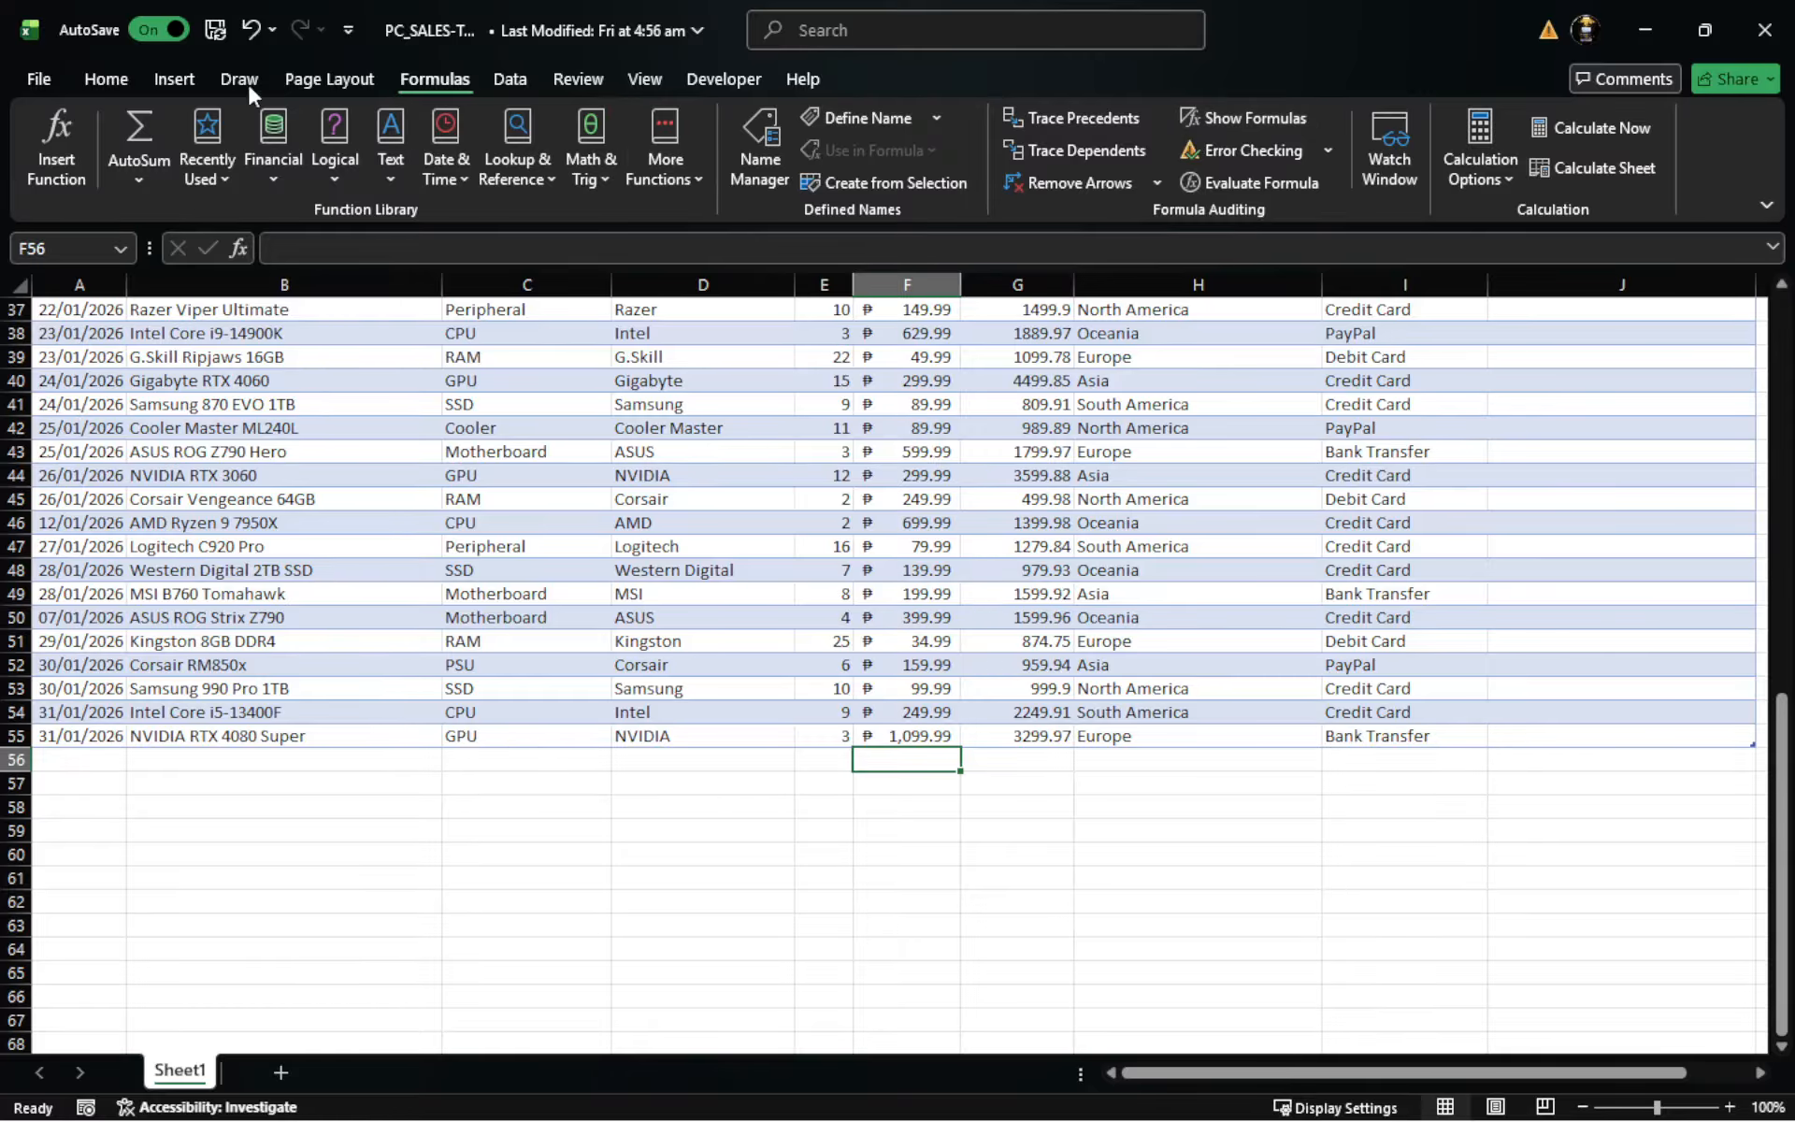
left_click(125, 80)
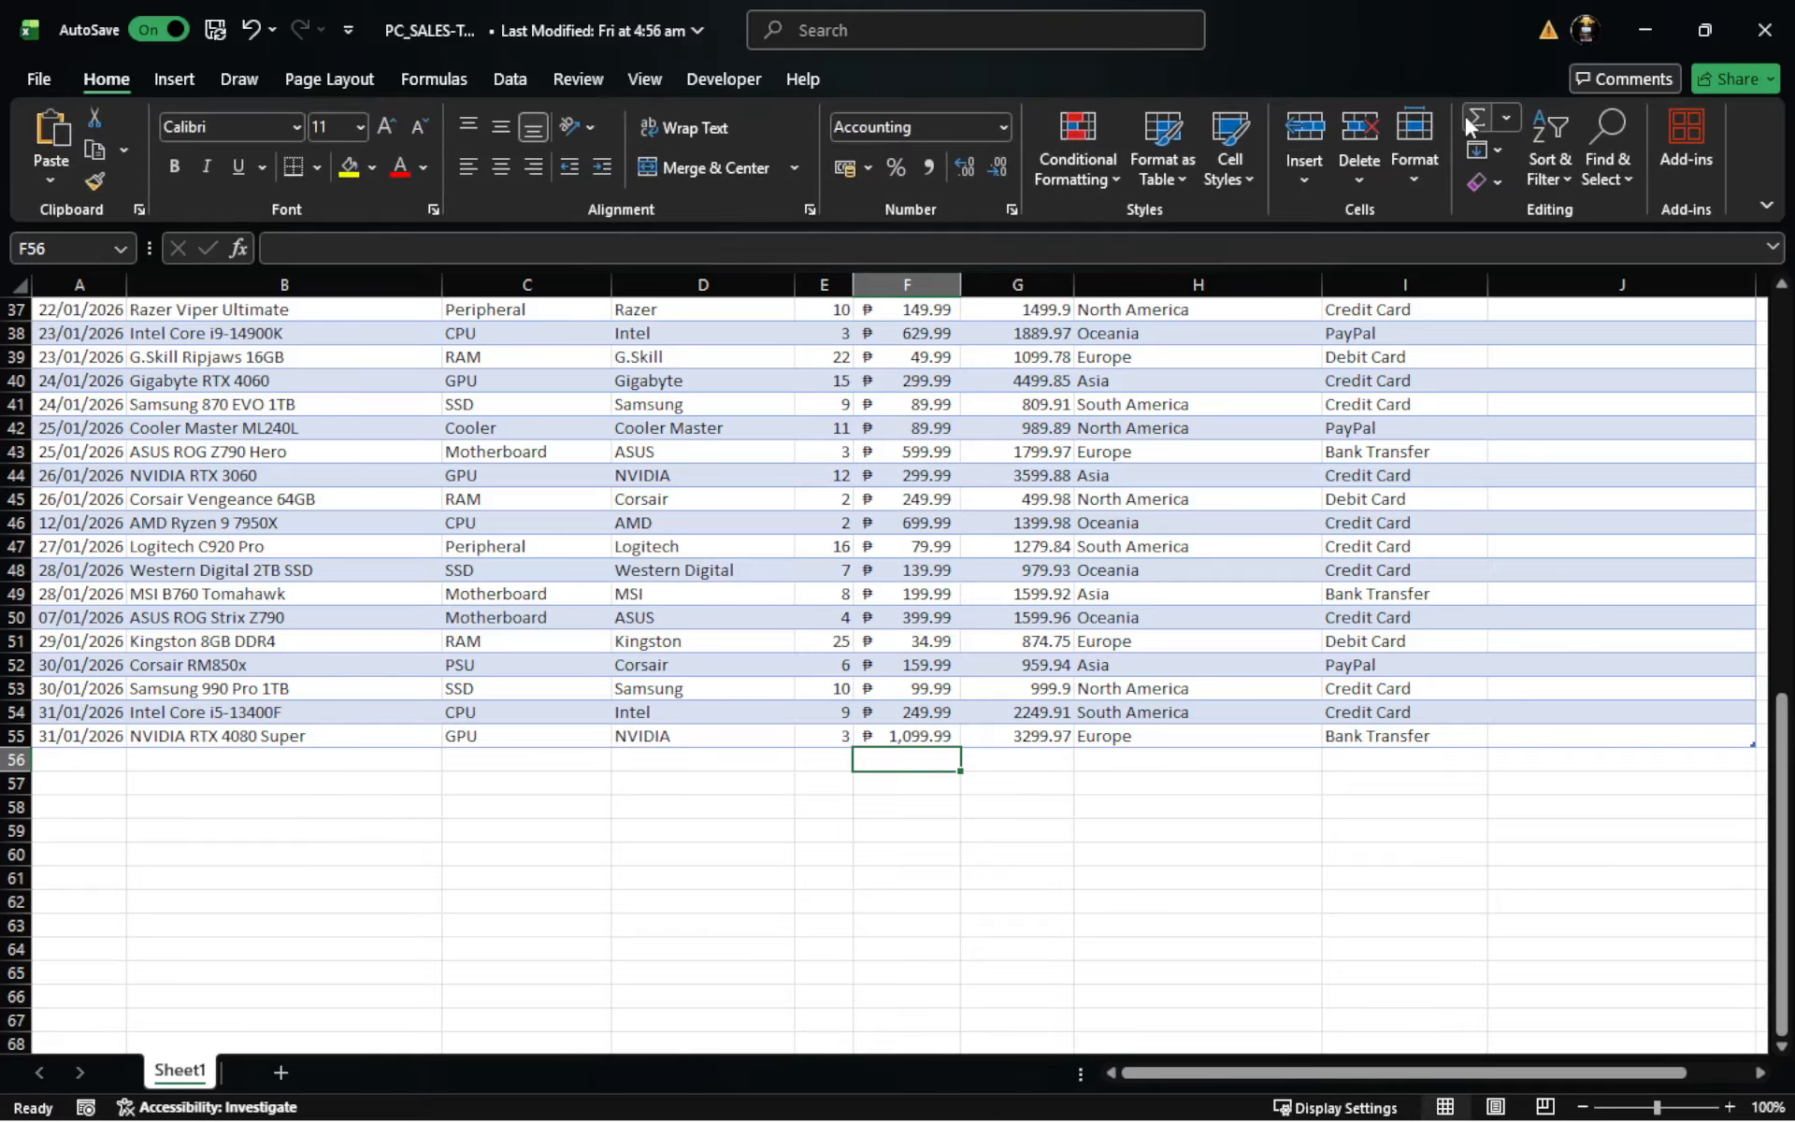
left_click(426, 80)
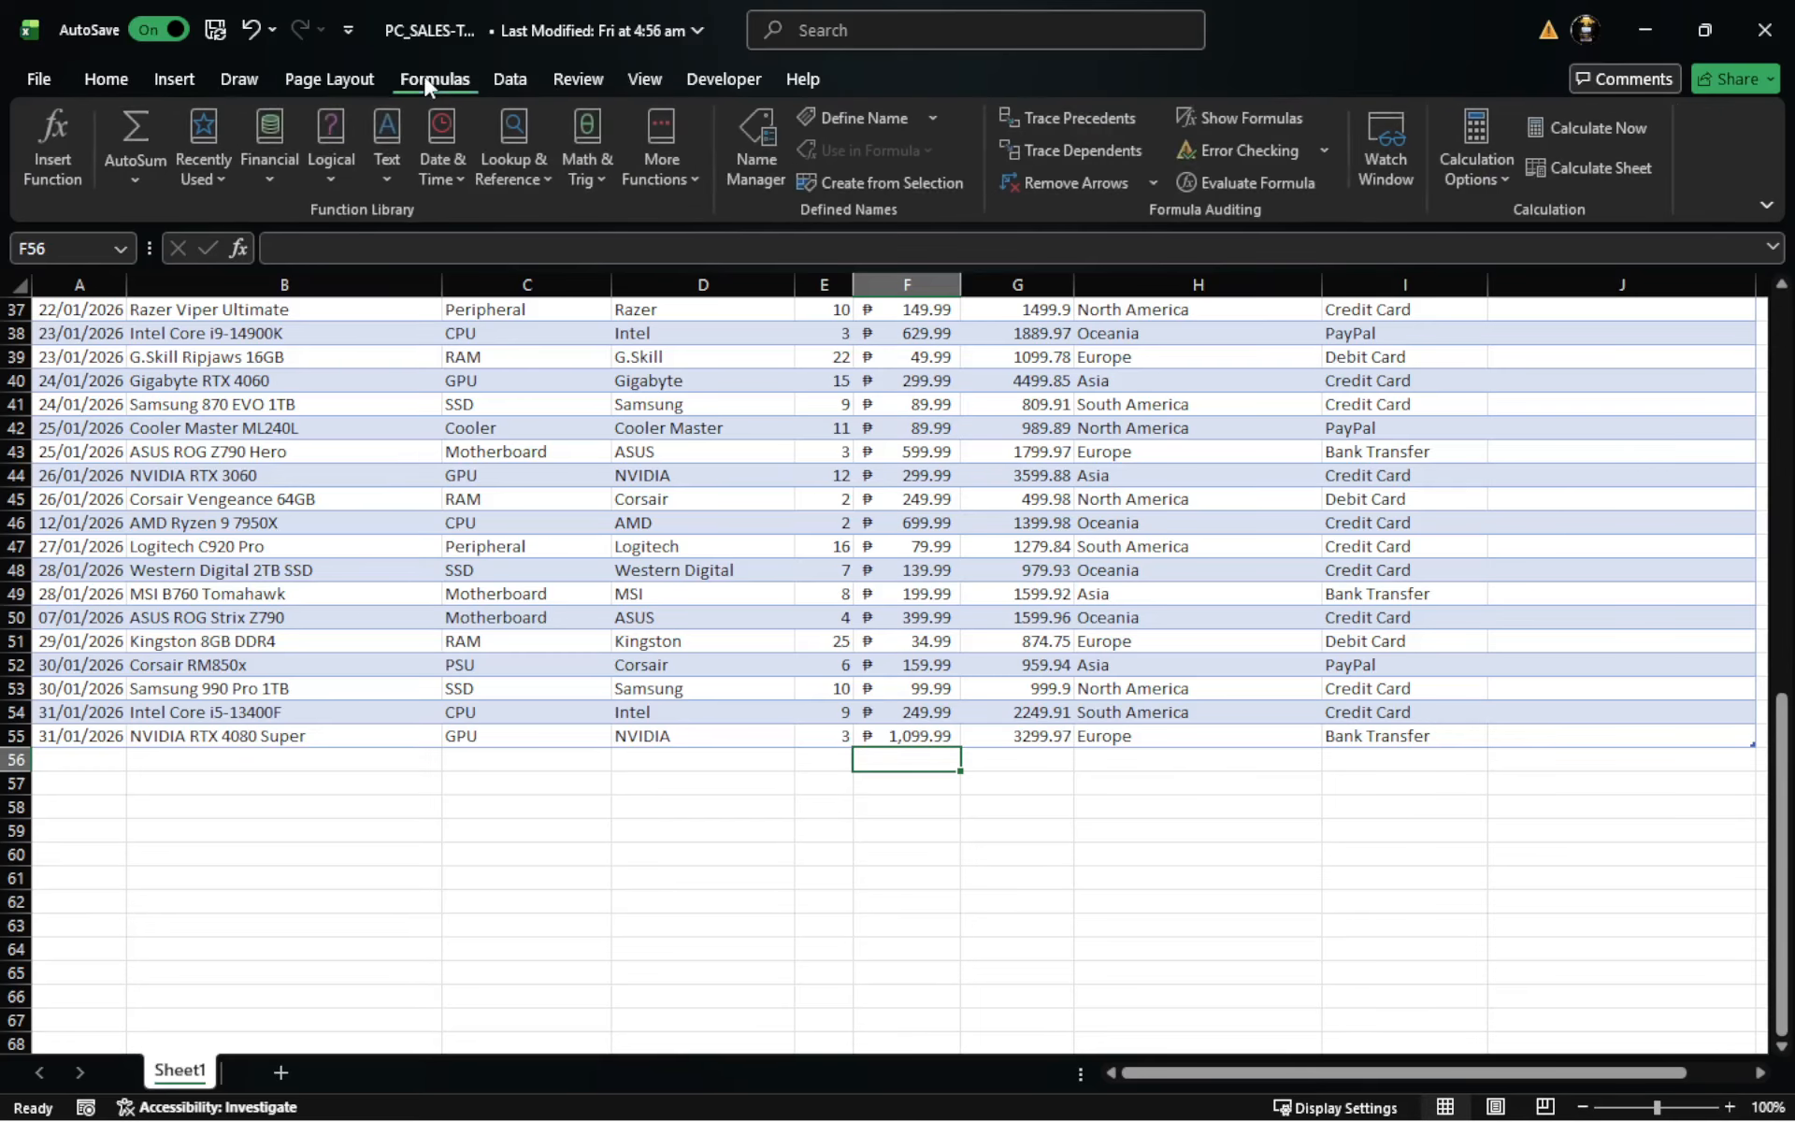
left_click(133, 131)
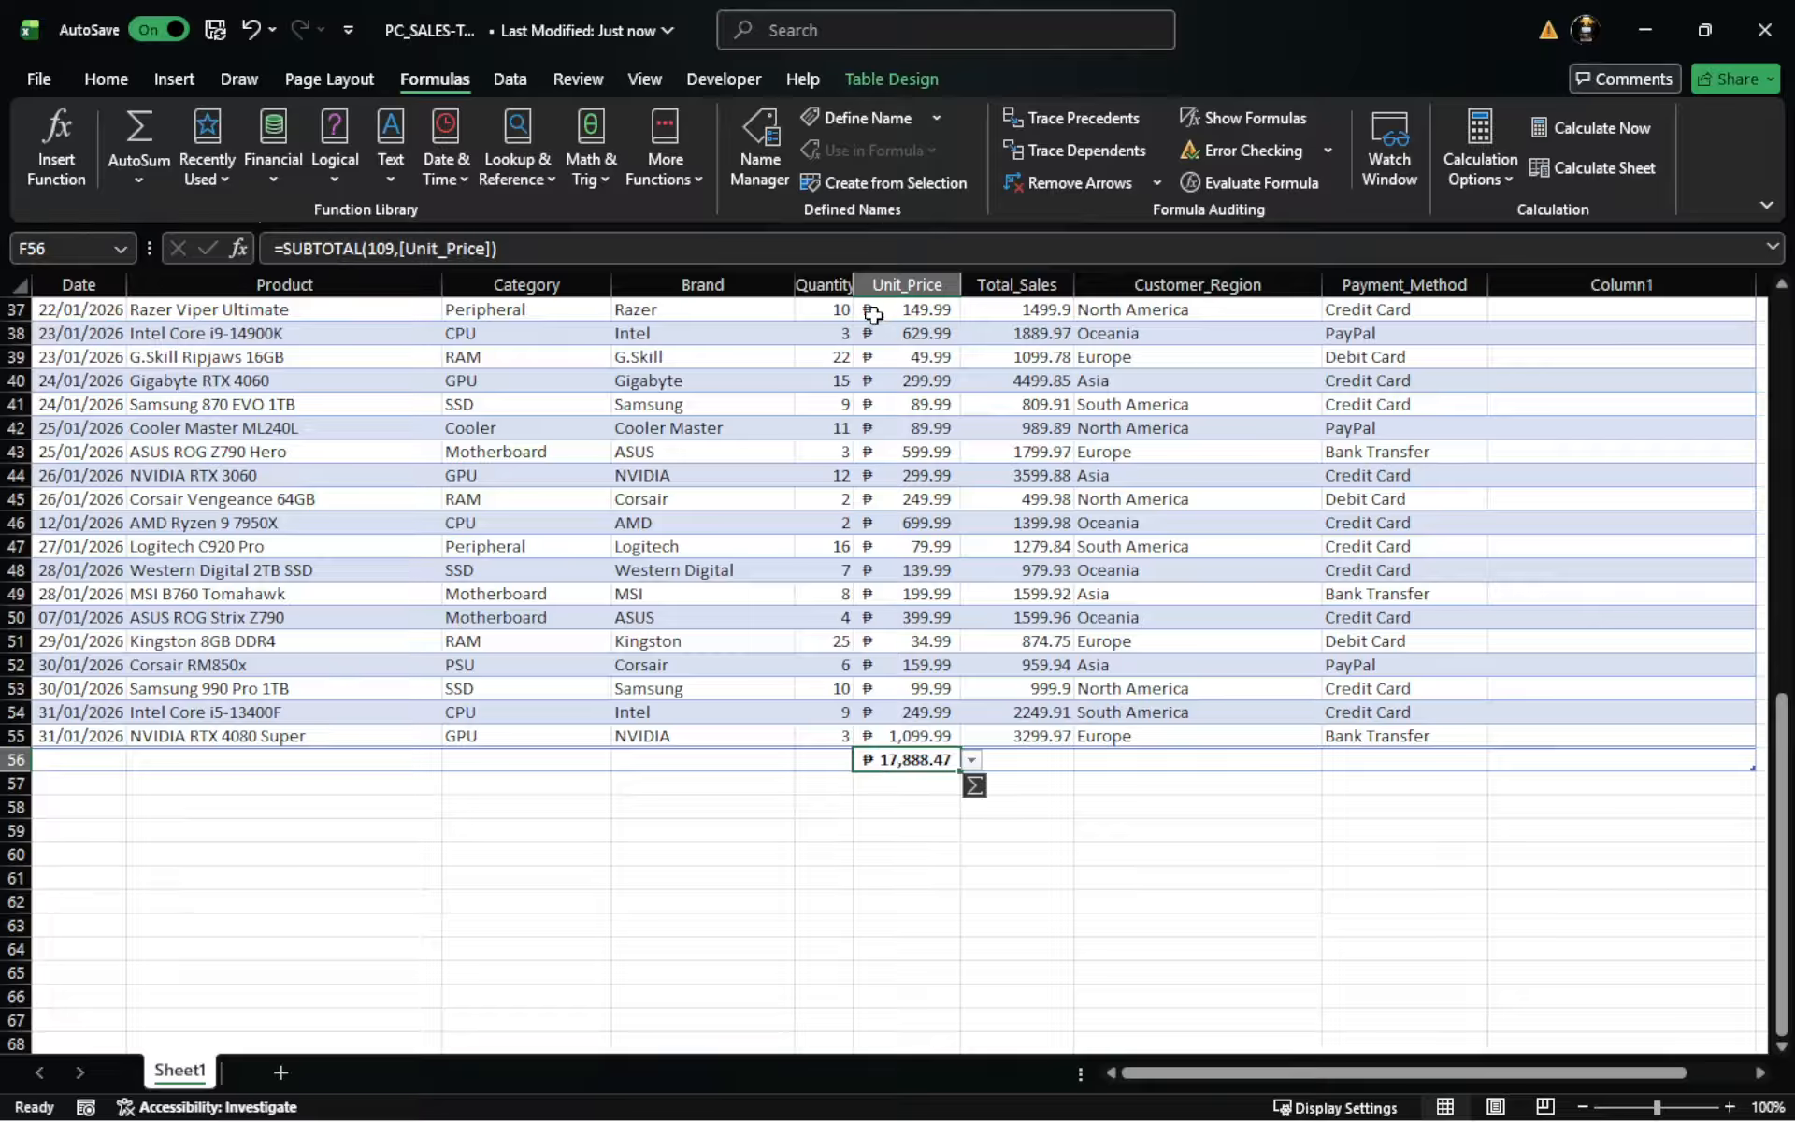
left_click(903, 374)
left_click(906, 336)
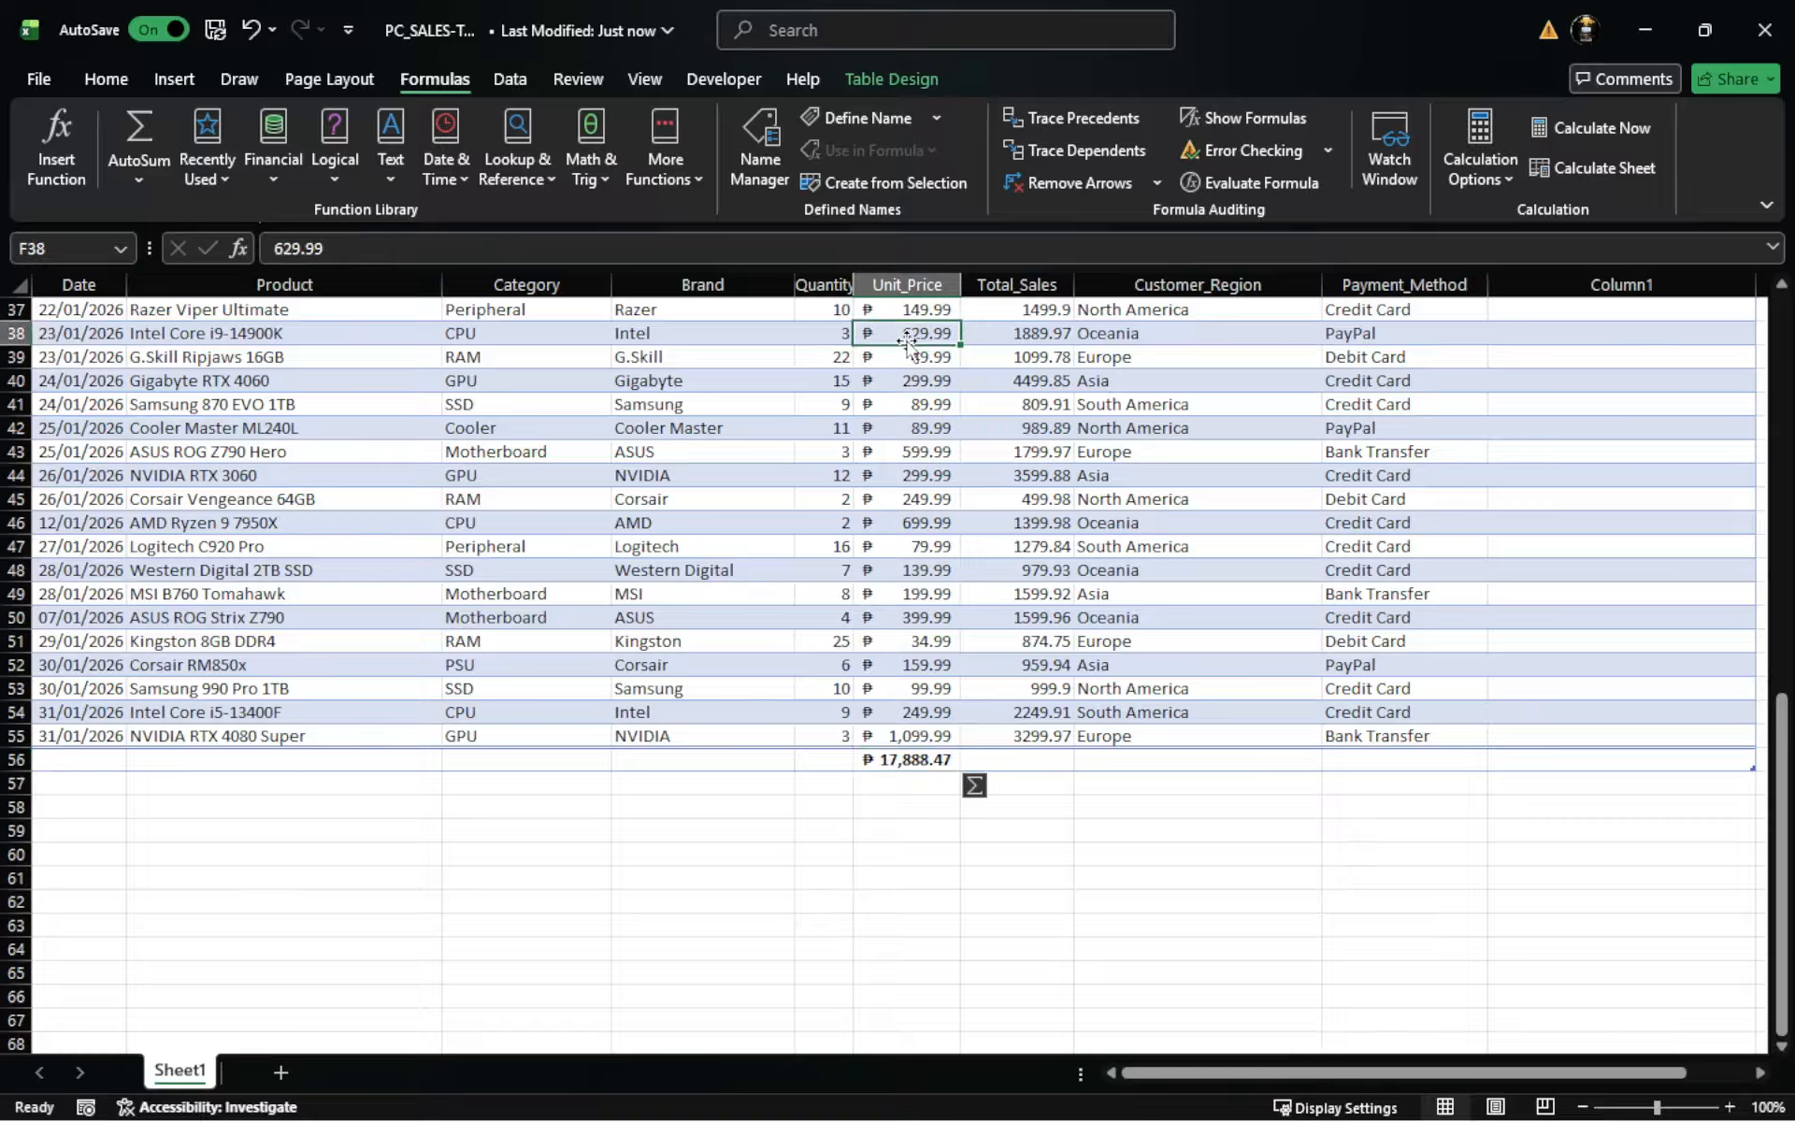
left_click(912, 433)
left_click(909, 594)
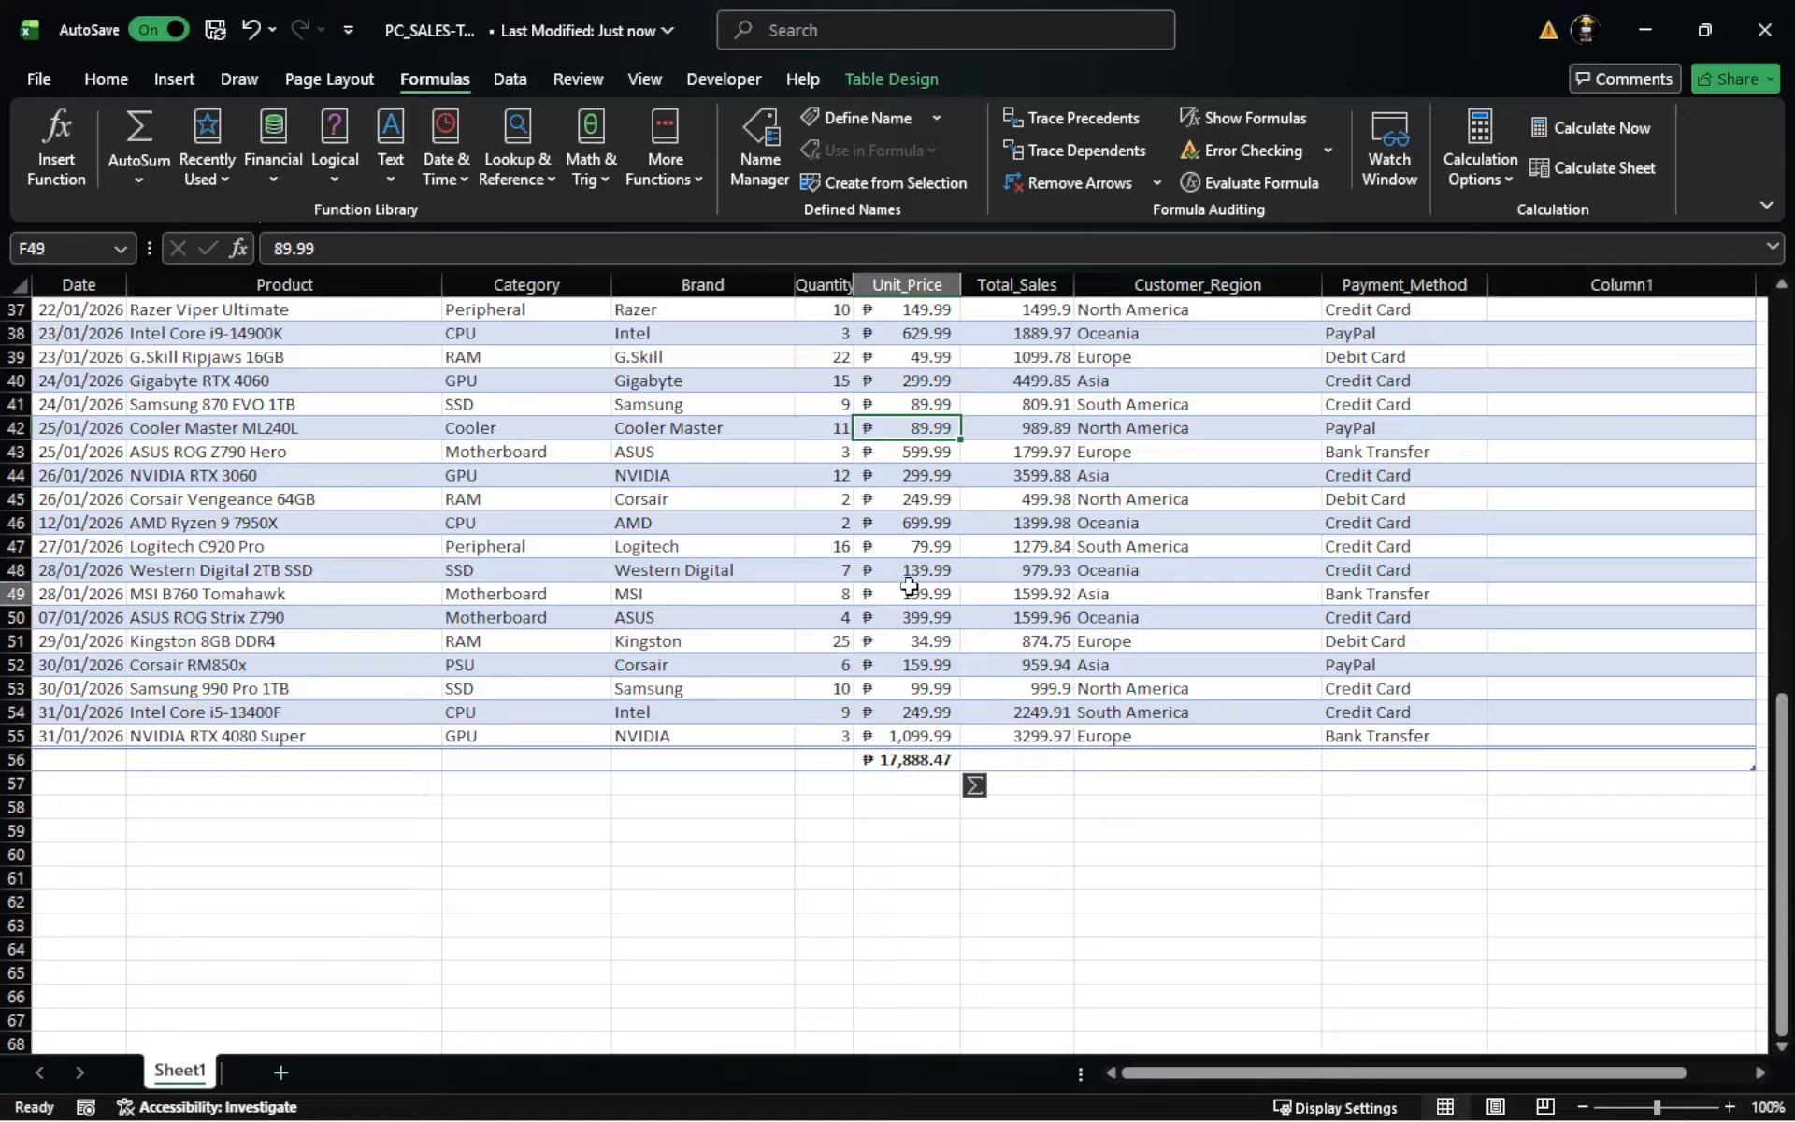
left_click(903, 762)
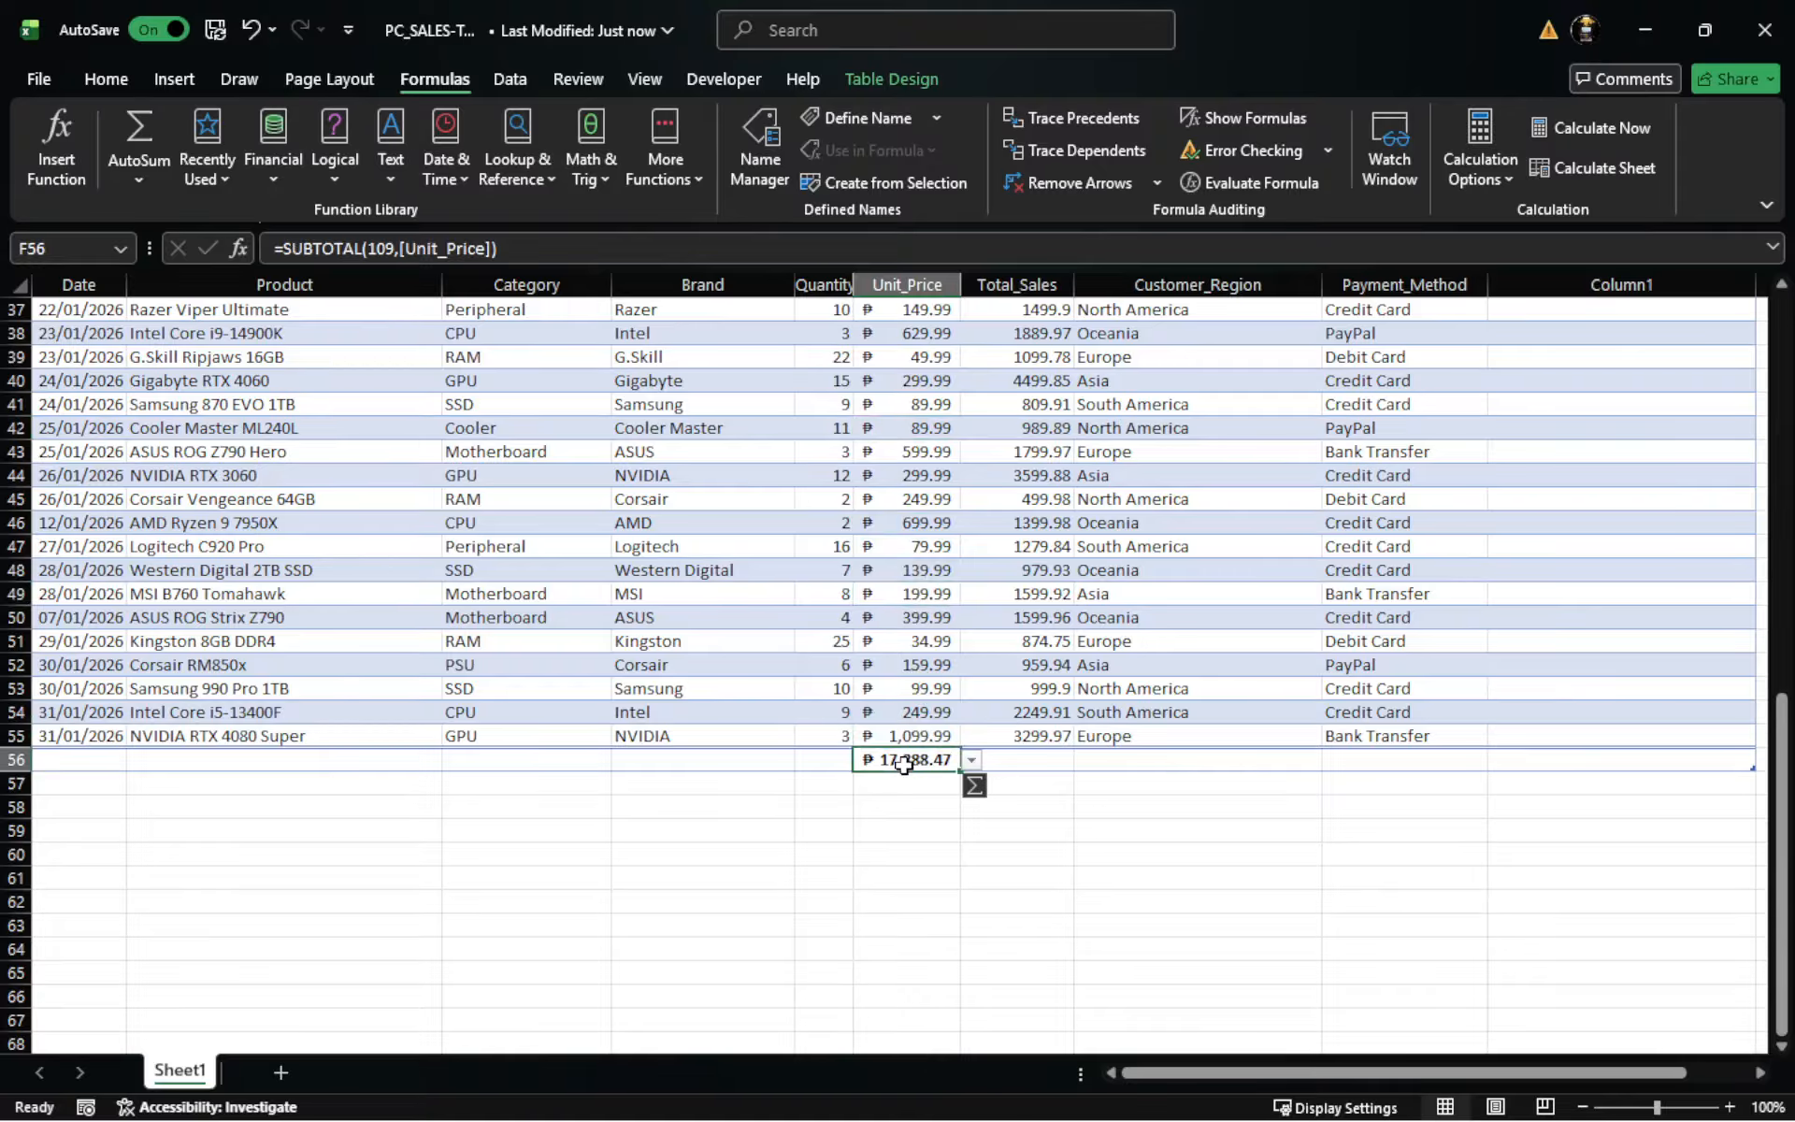
- Undo the AutoSum total in cell F56
key("ctrl+z")
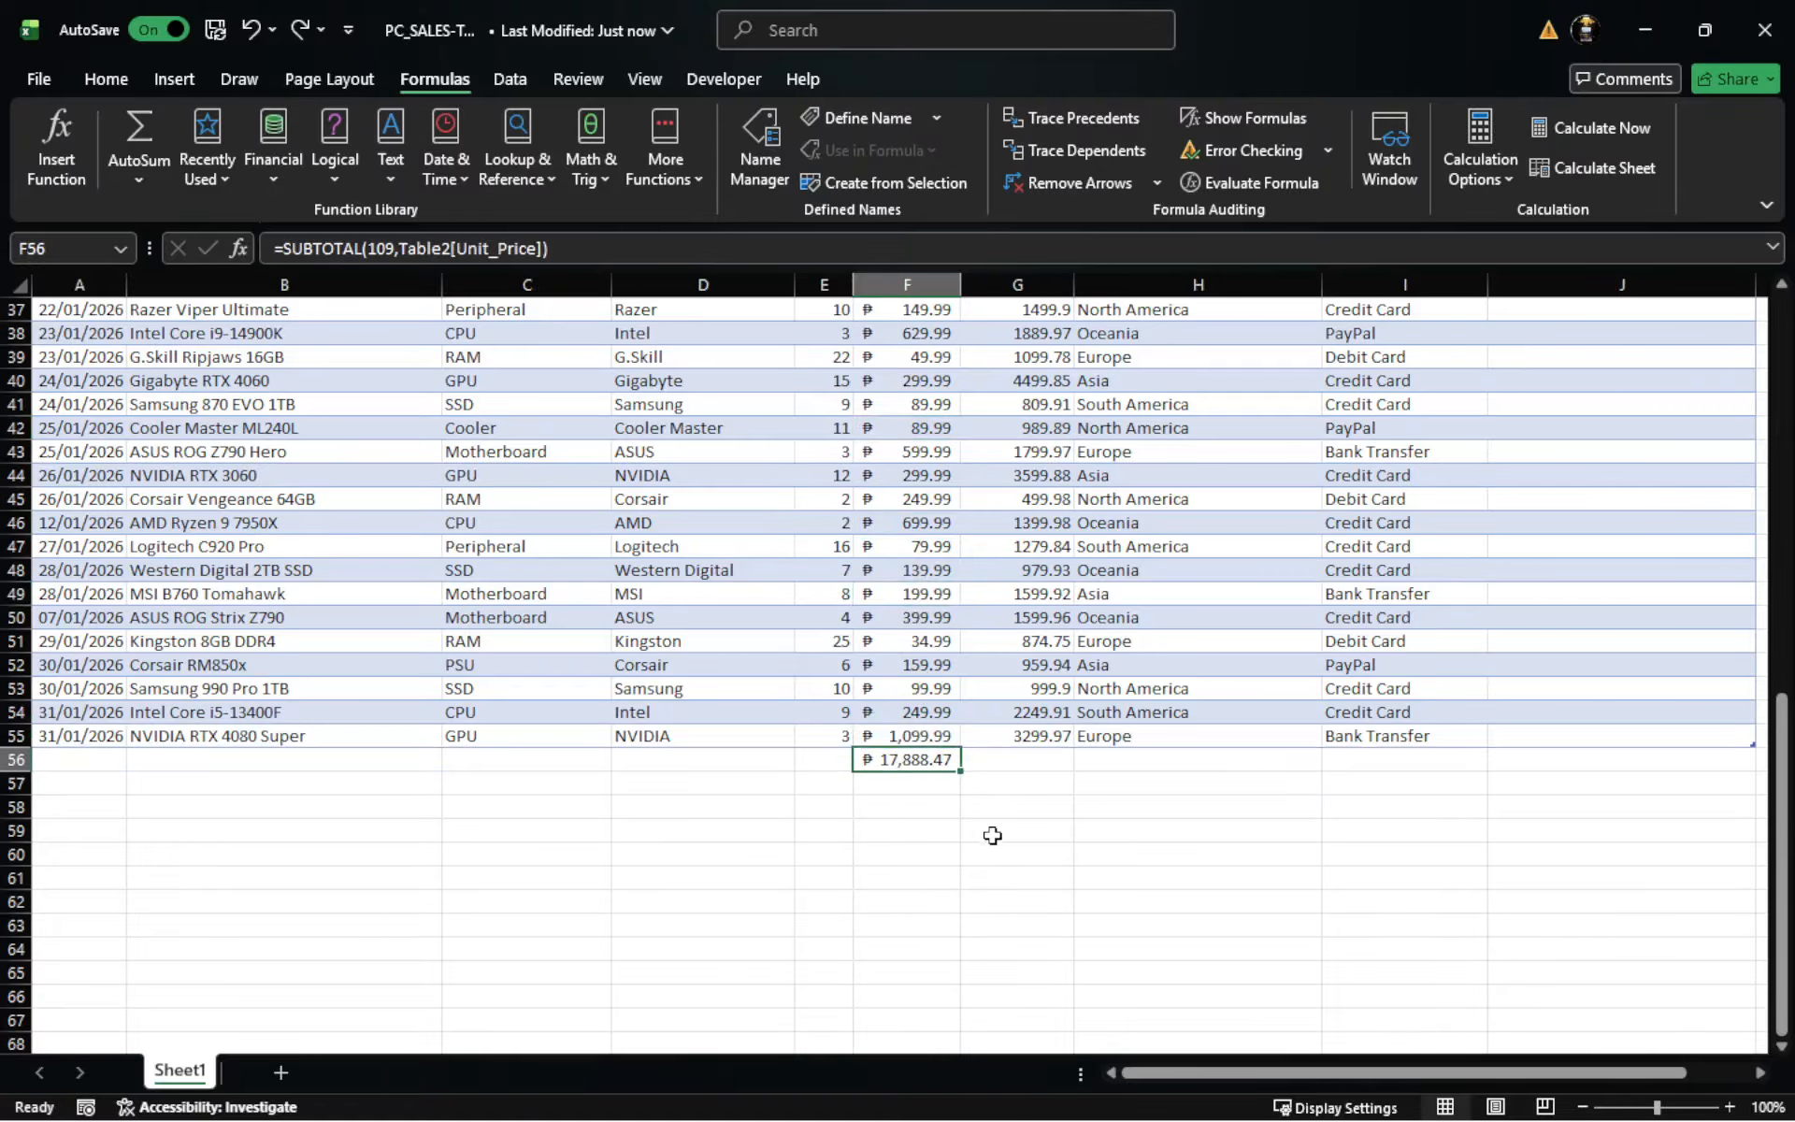
key("ctrl+z")
left_click(1142, 858)
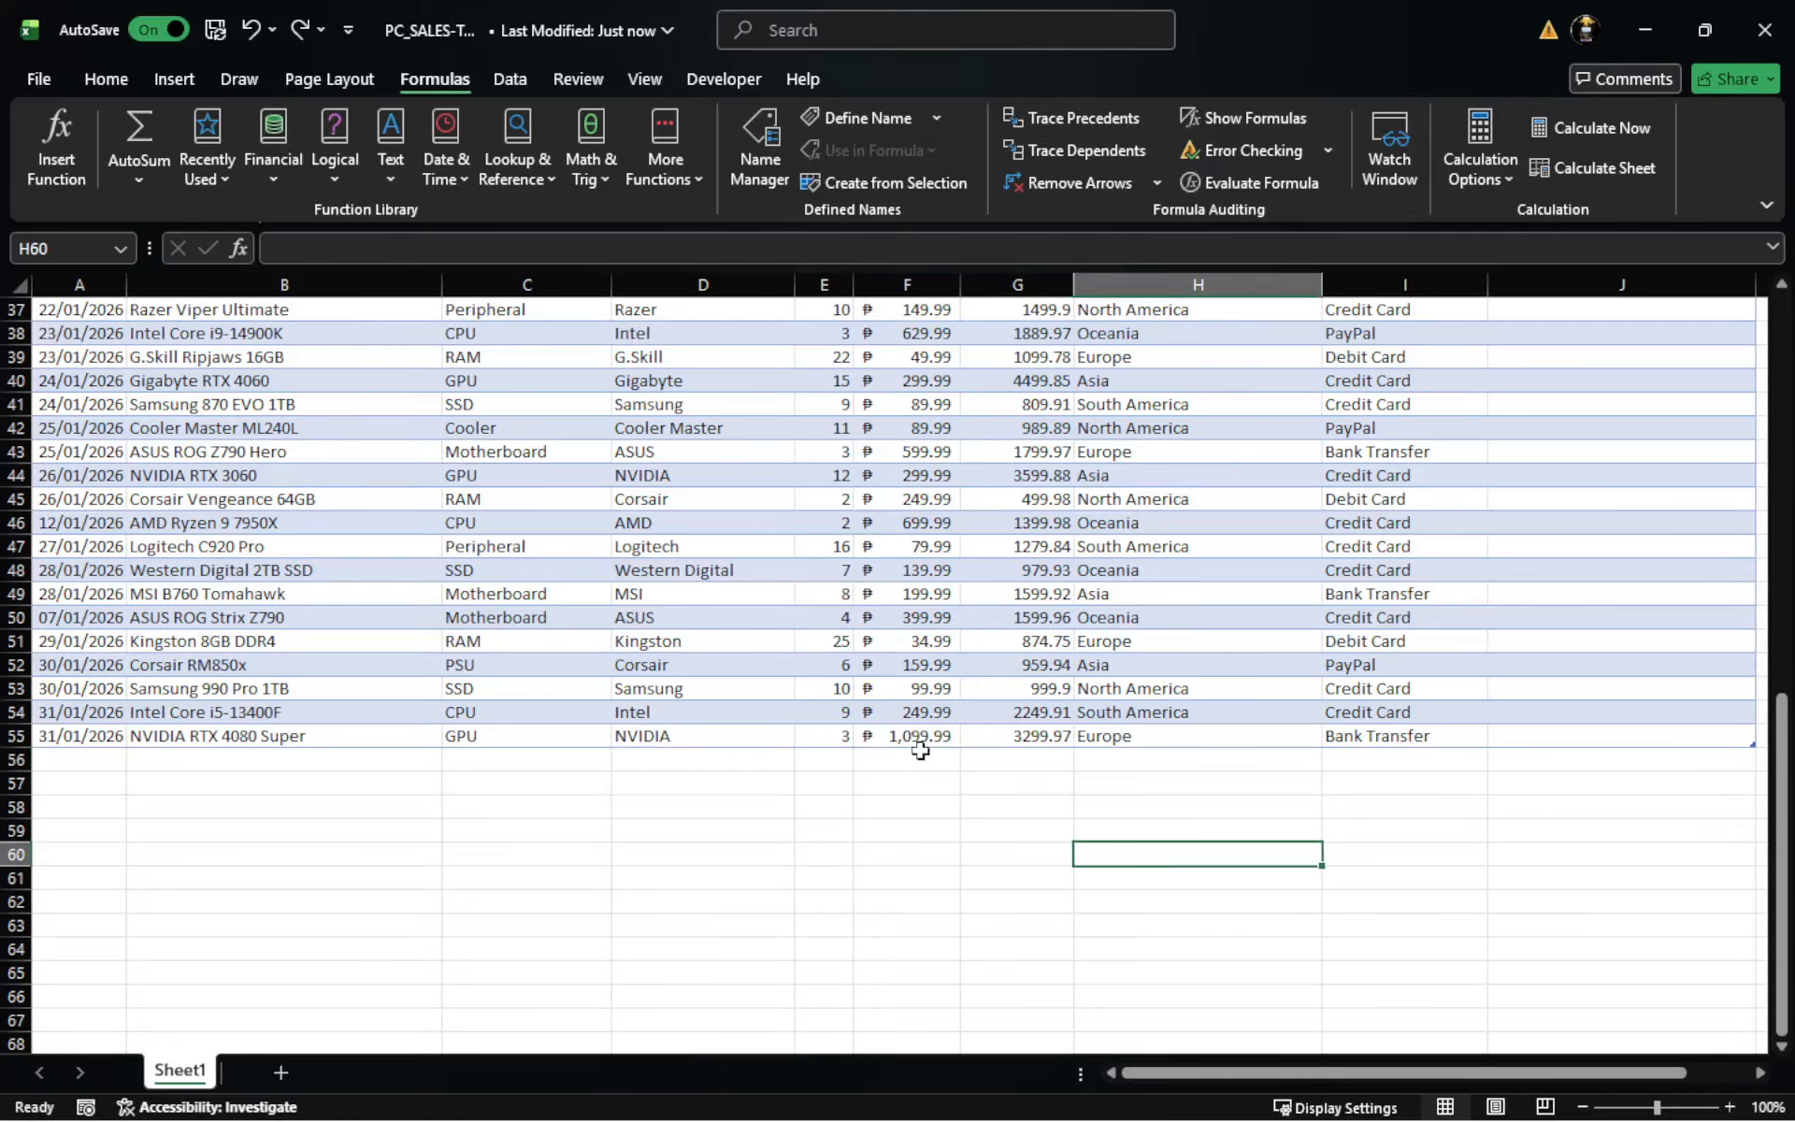
- Check the price range and insert the AutoSum total below the Unit_Price column again
scroll(915, 748, "up", 4)
scroll(908, 593, "up", 5)
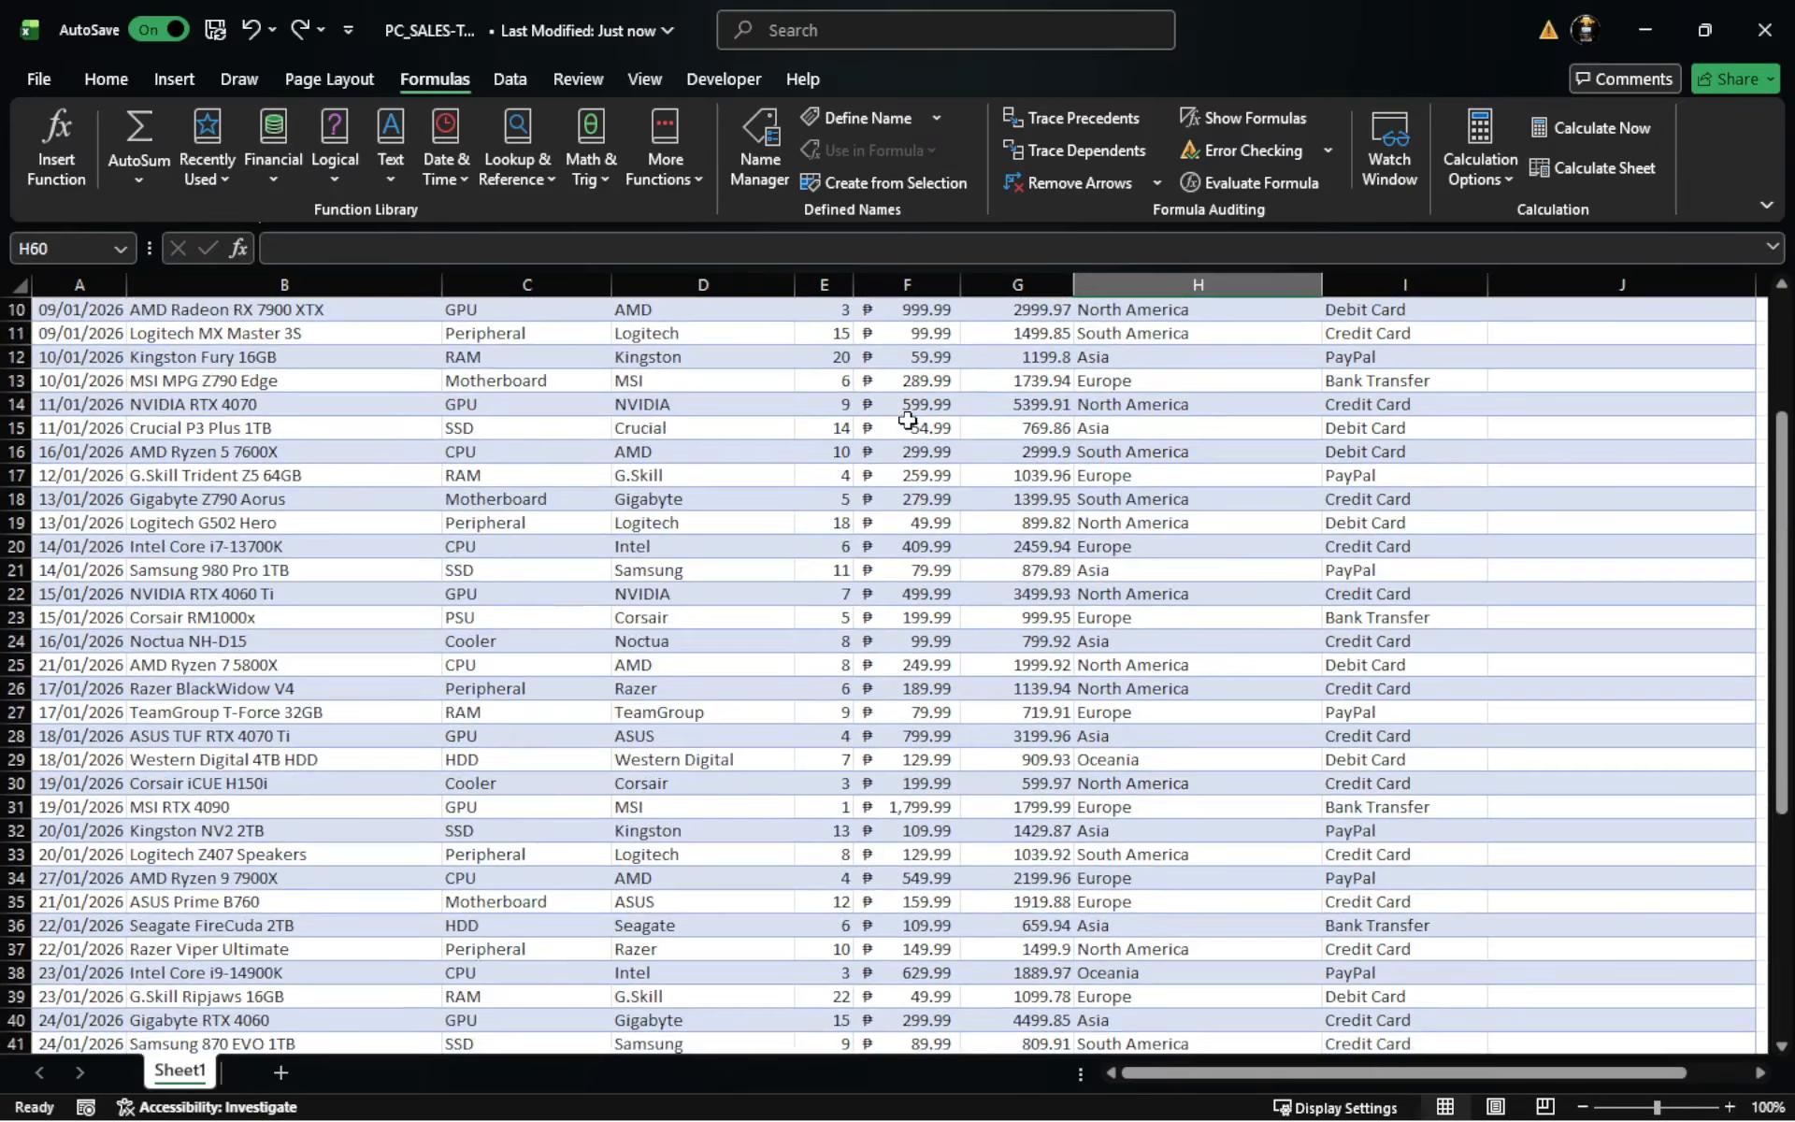
left_click_drag(909, 367, 915, 552)
scroll(916, 561, "down", 7)
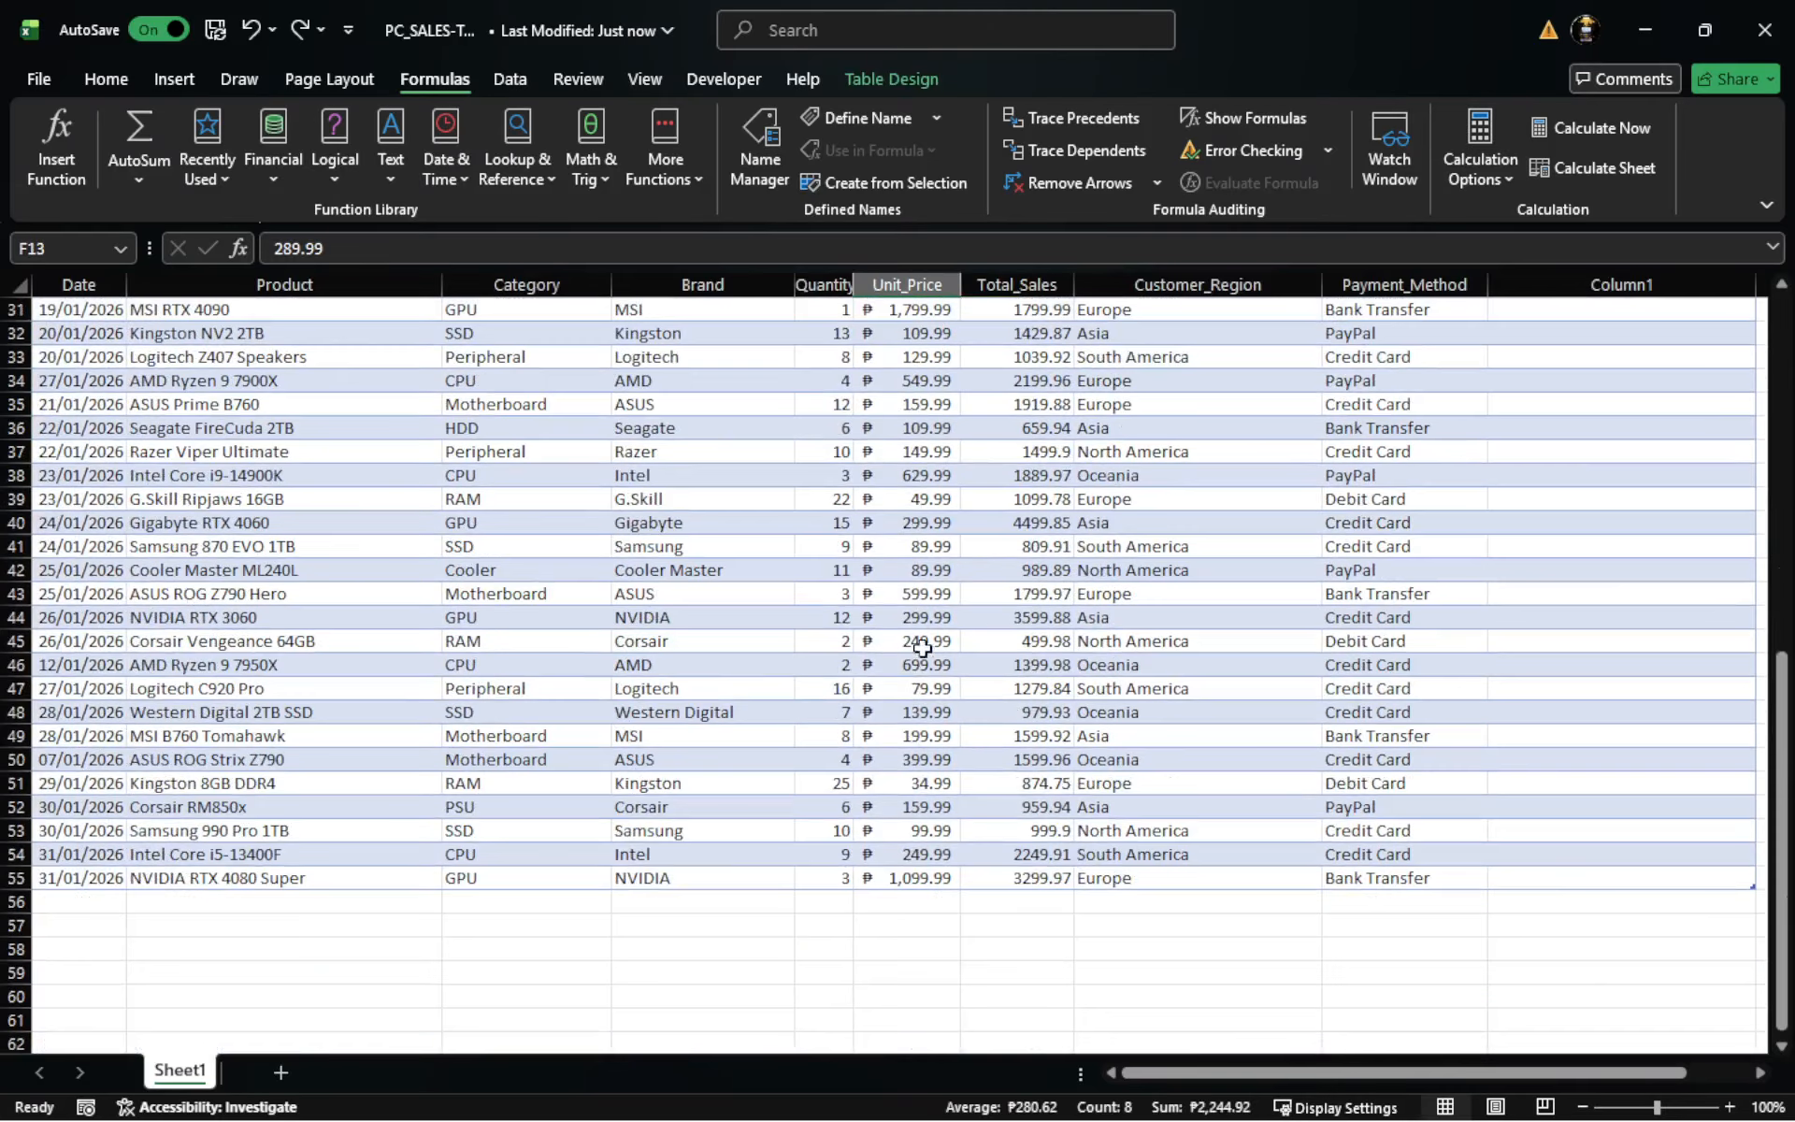
left_click(898, 900)
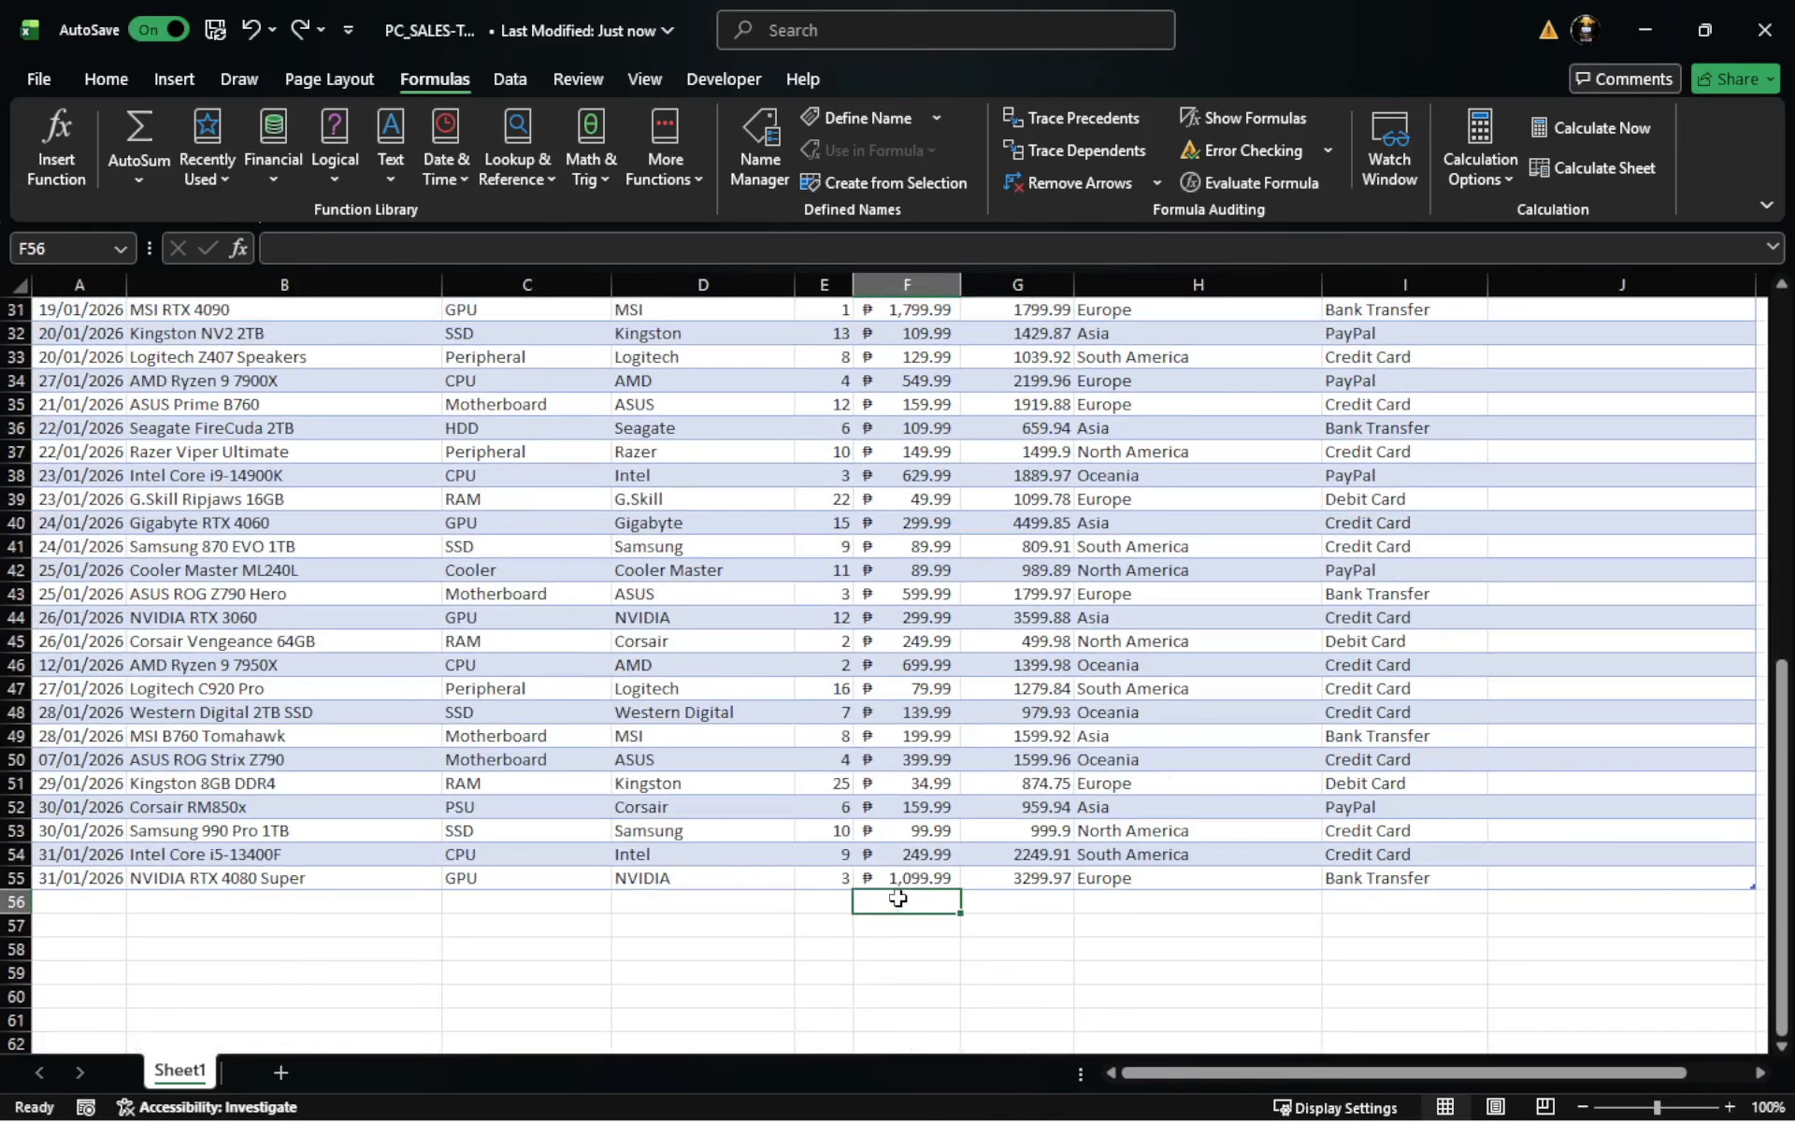
left_click(148, 121)
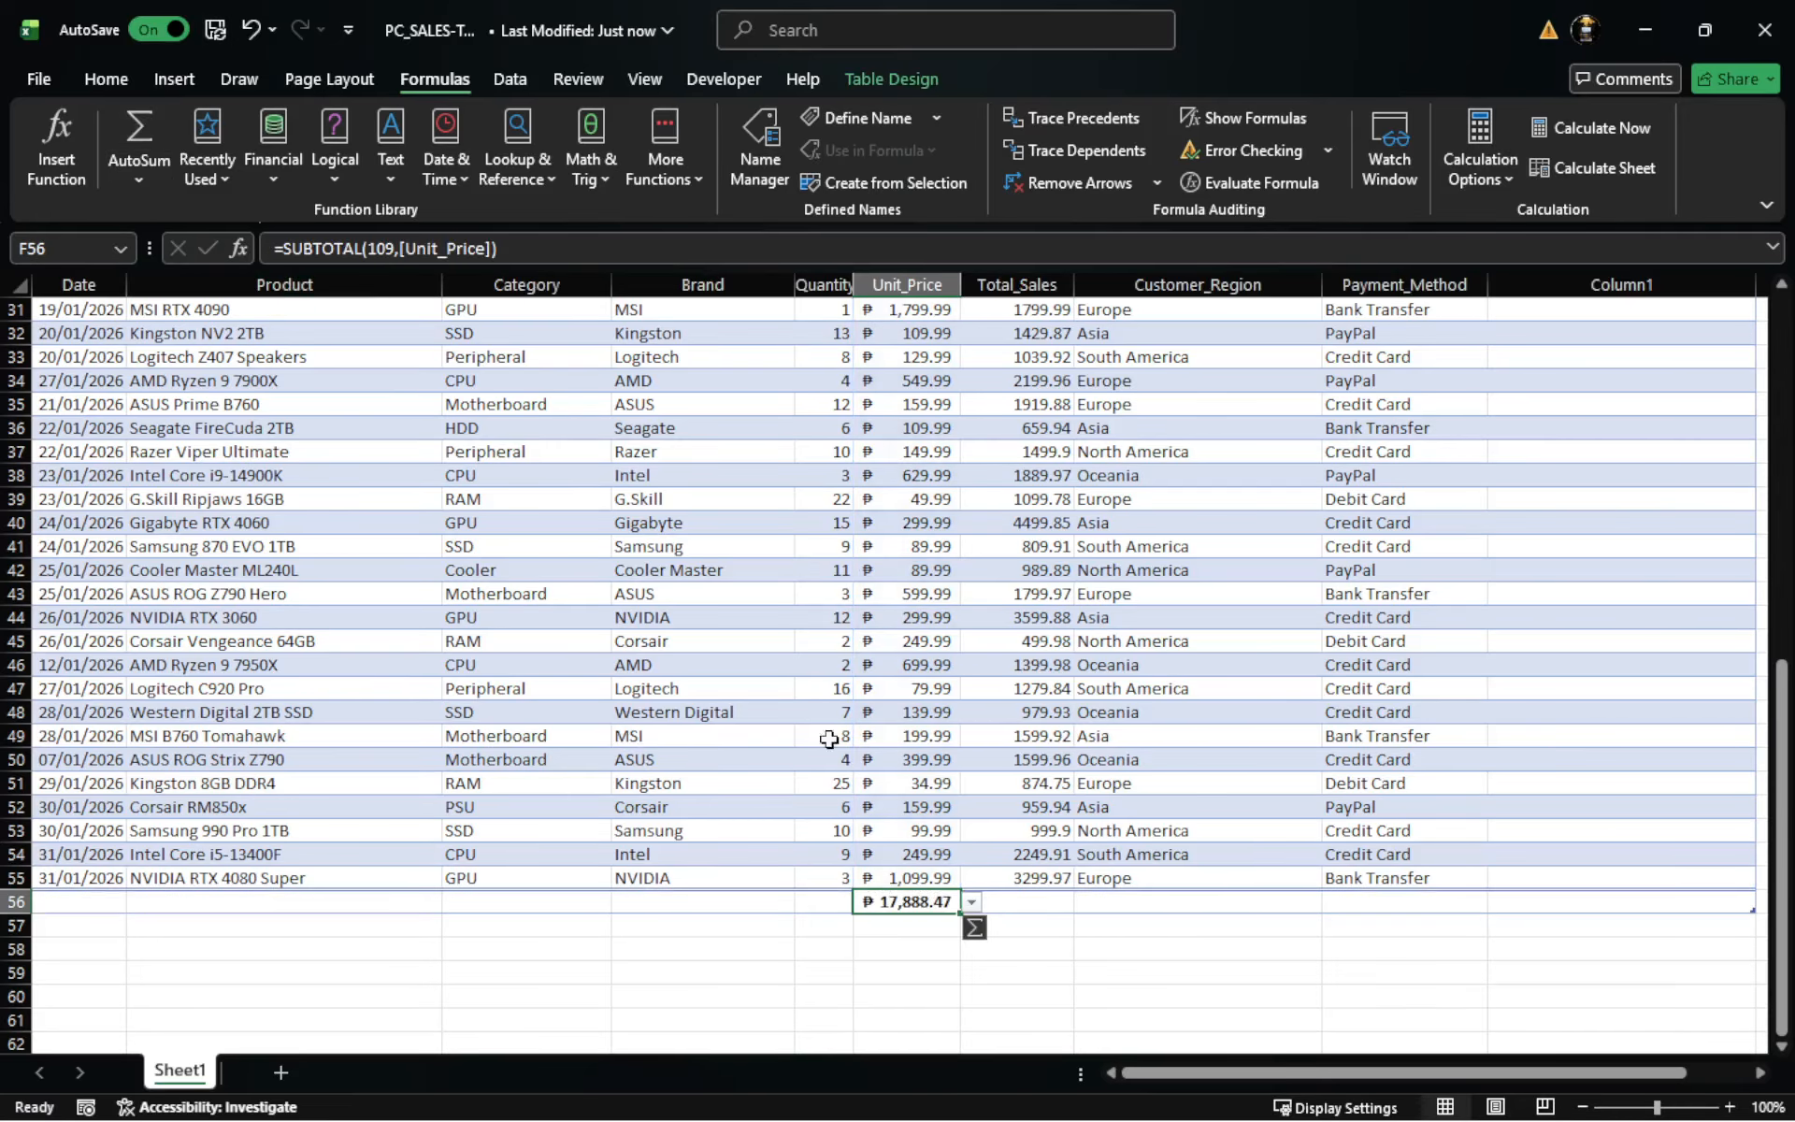
left_click(925, 917)
left_click(1176, 967)
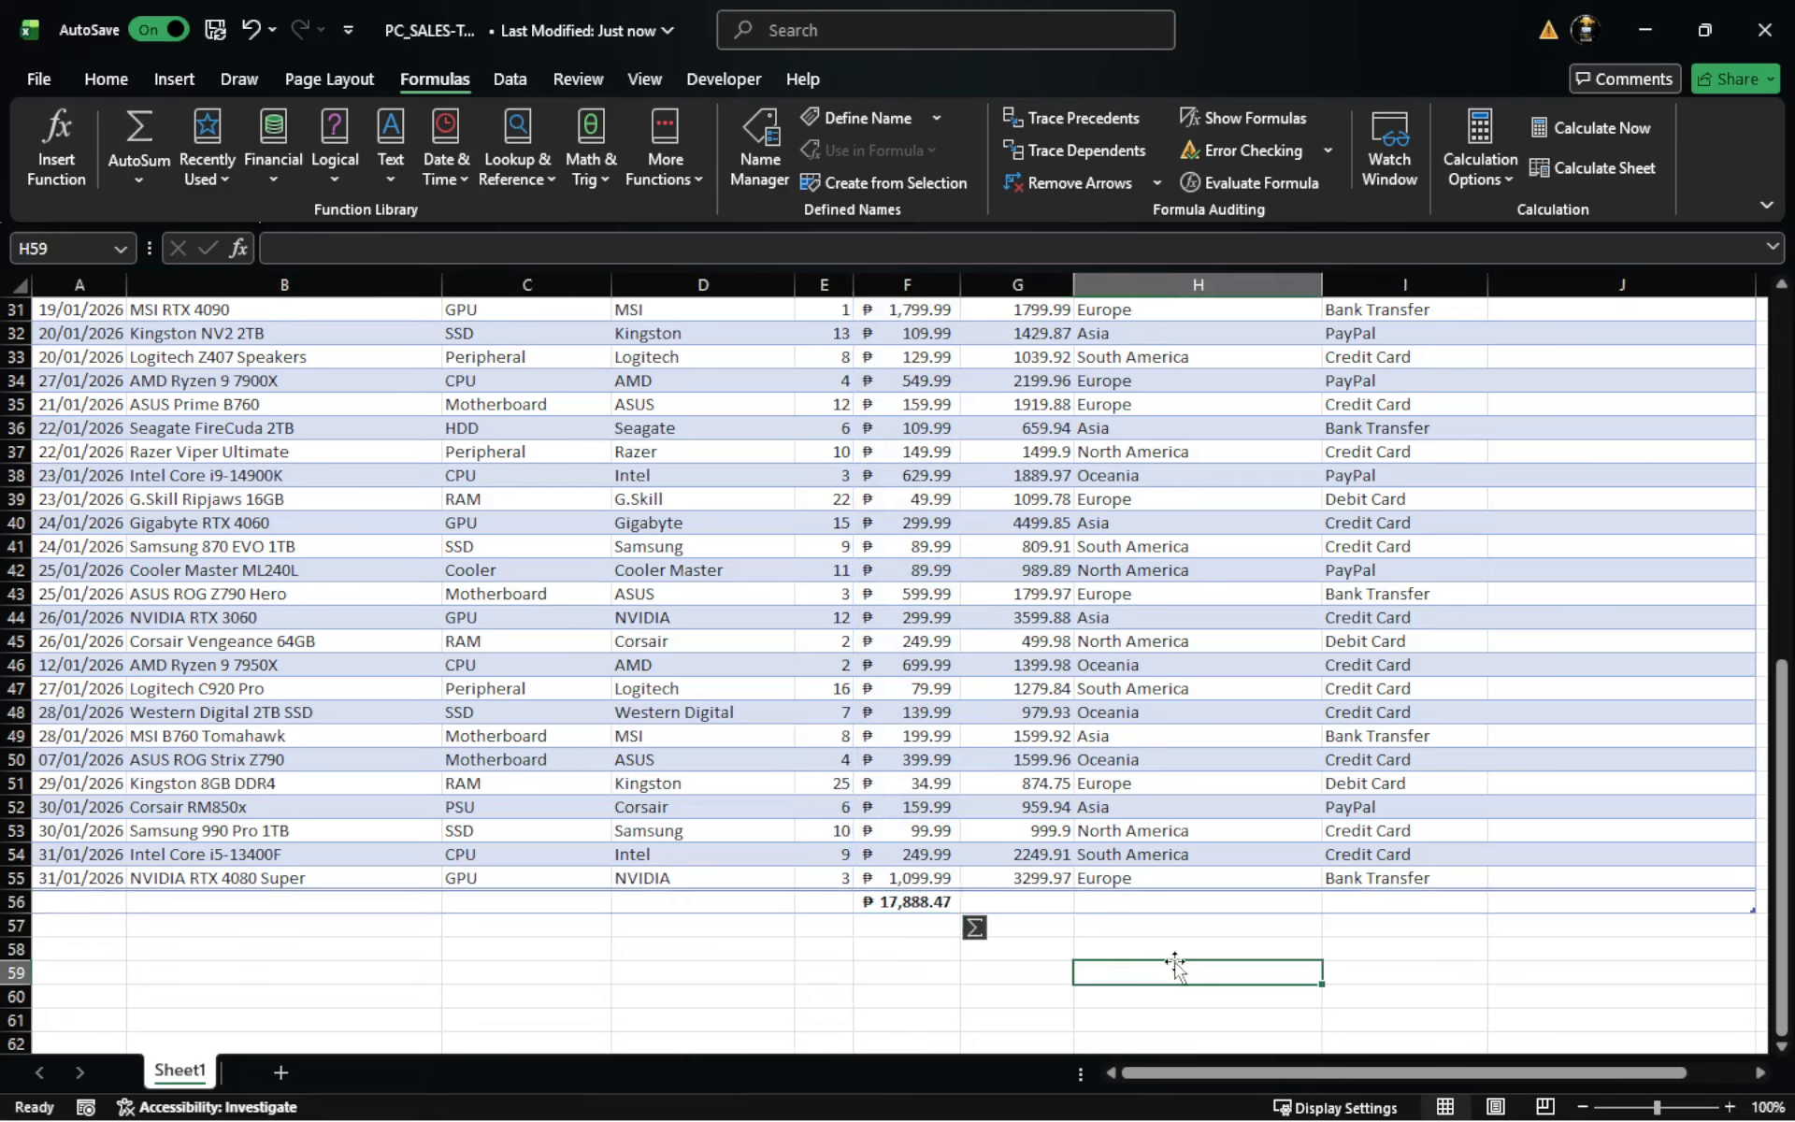
- Clear the Unit_Price total from cell F56
left_click(879, 902)
key("BackSpace")
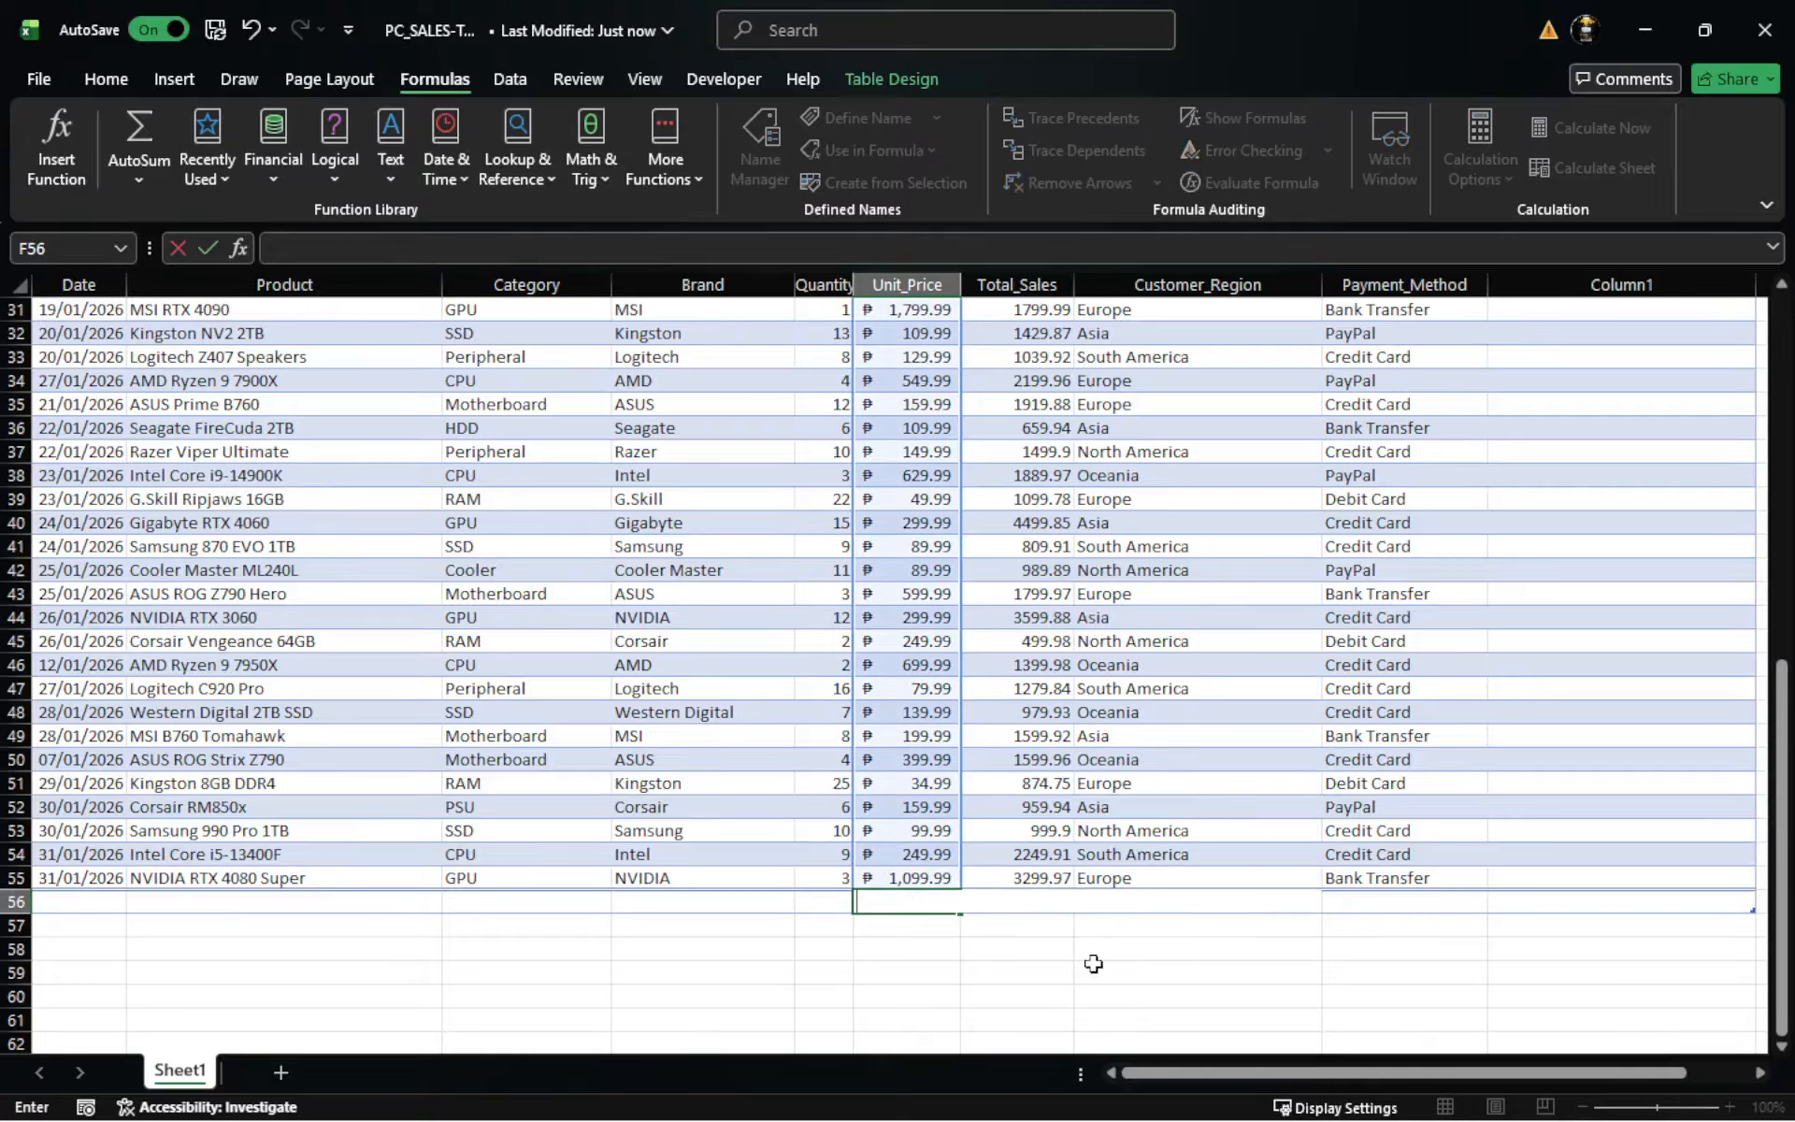
left_click(1180, 973)
left_click(883, 902)
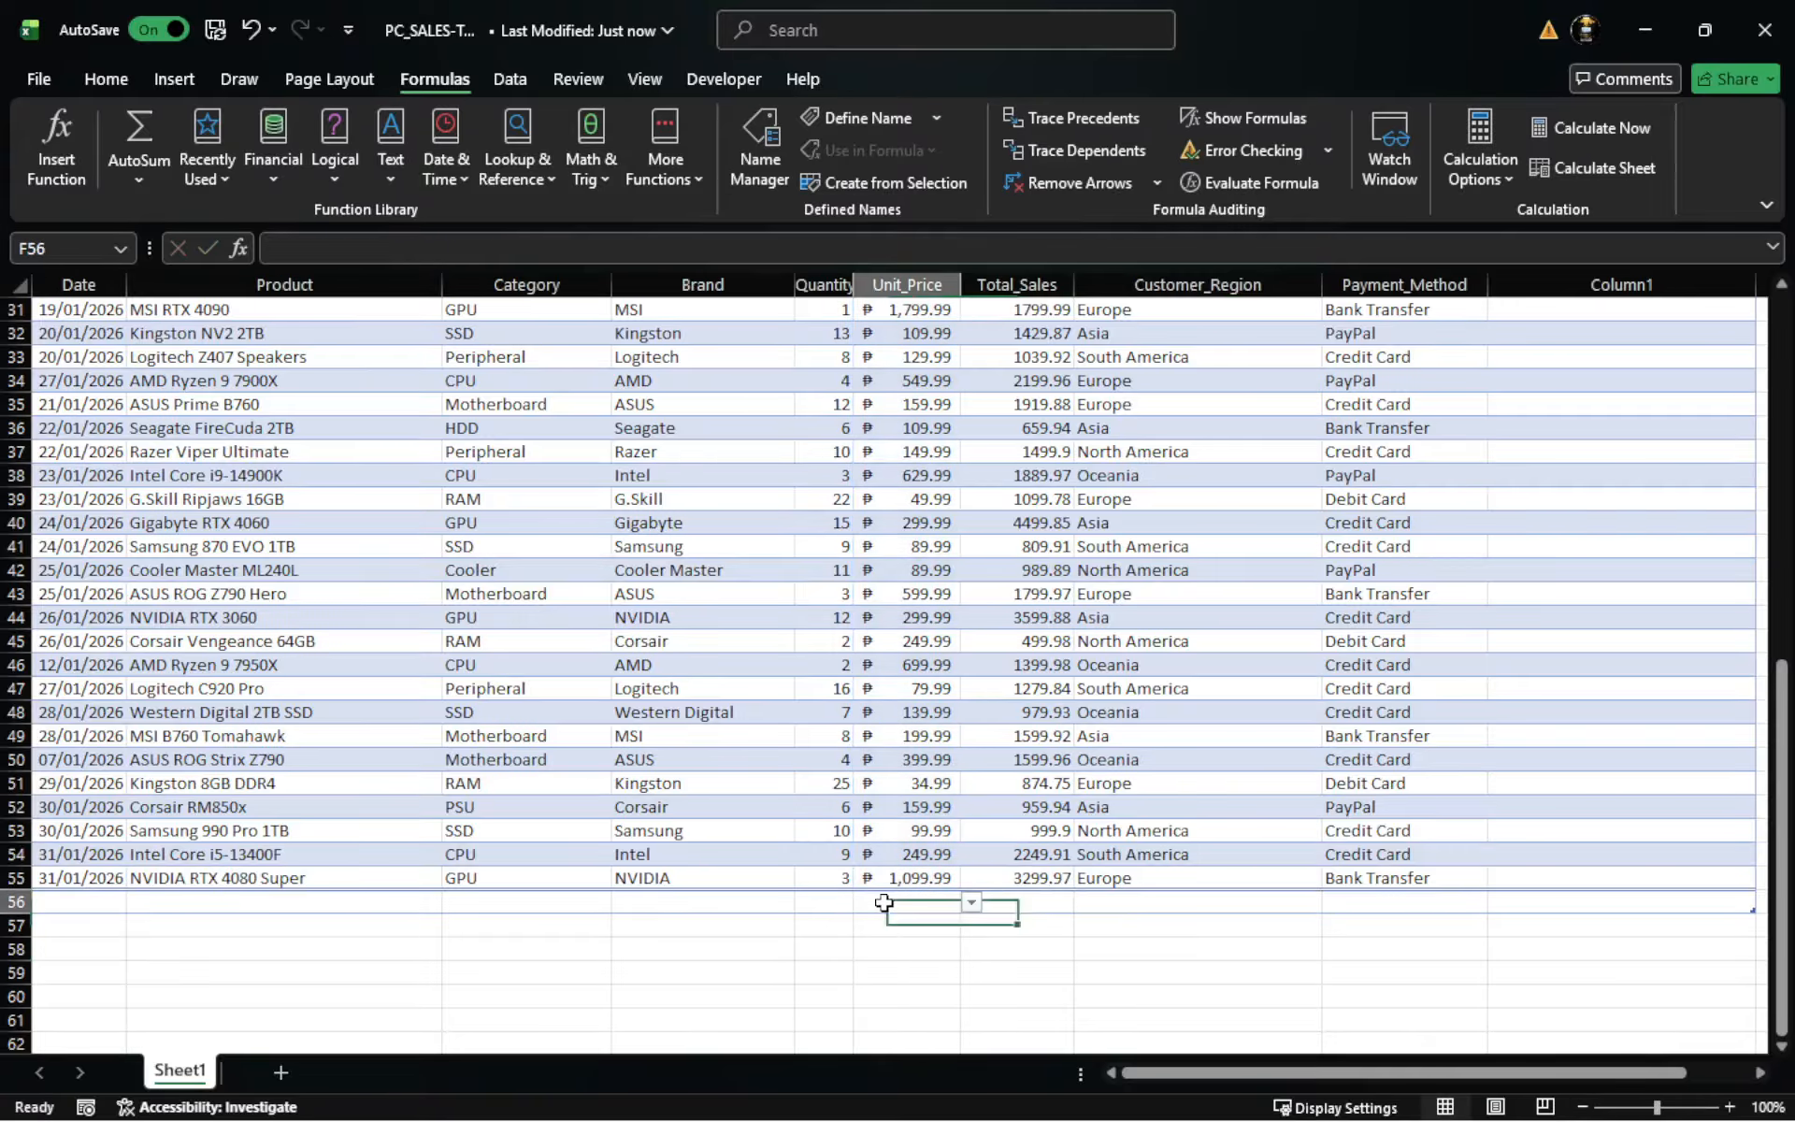
- Enter the formula =SUM(F2:F55) in cell F57 to total all the Unit_Price values
scroll(875, 652, "up", 8)
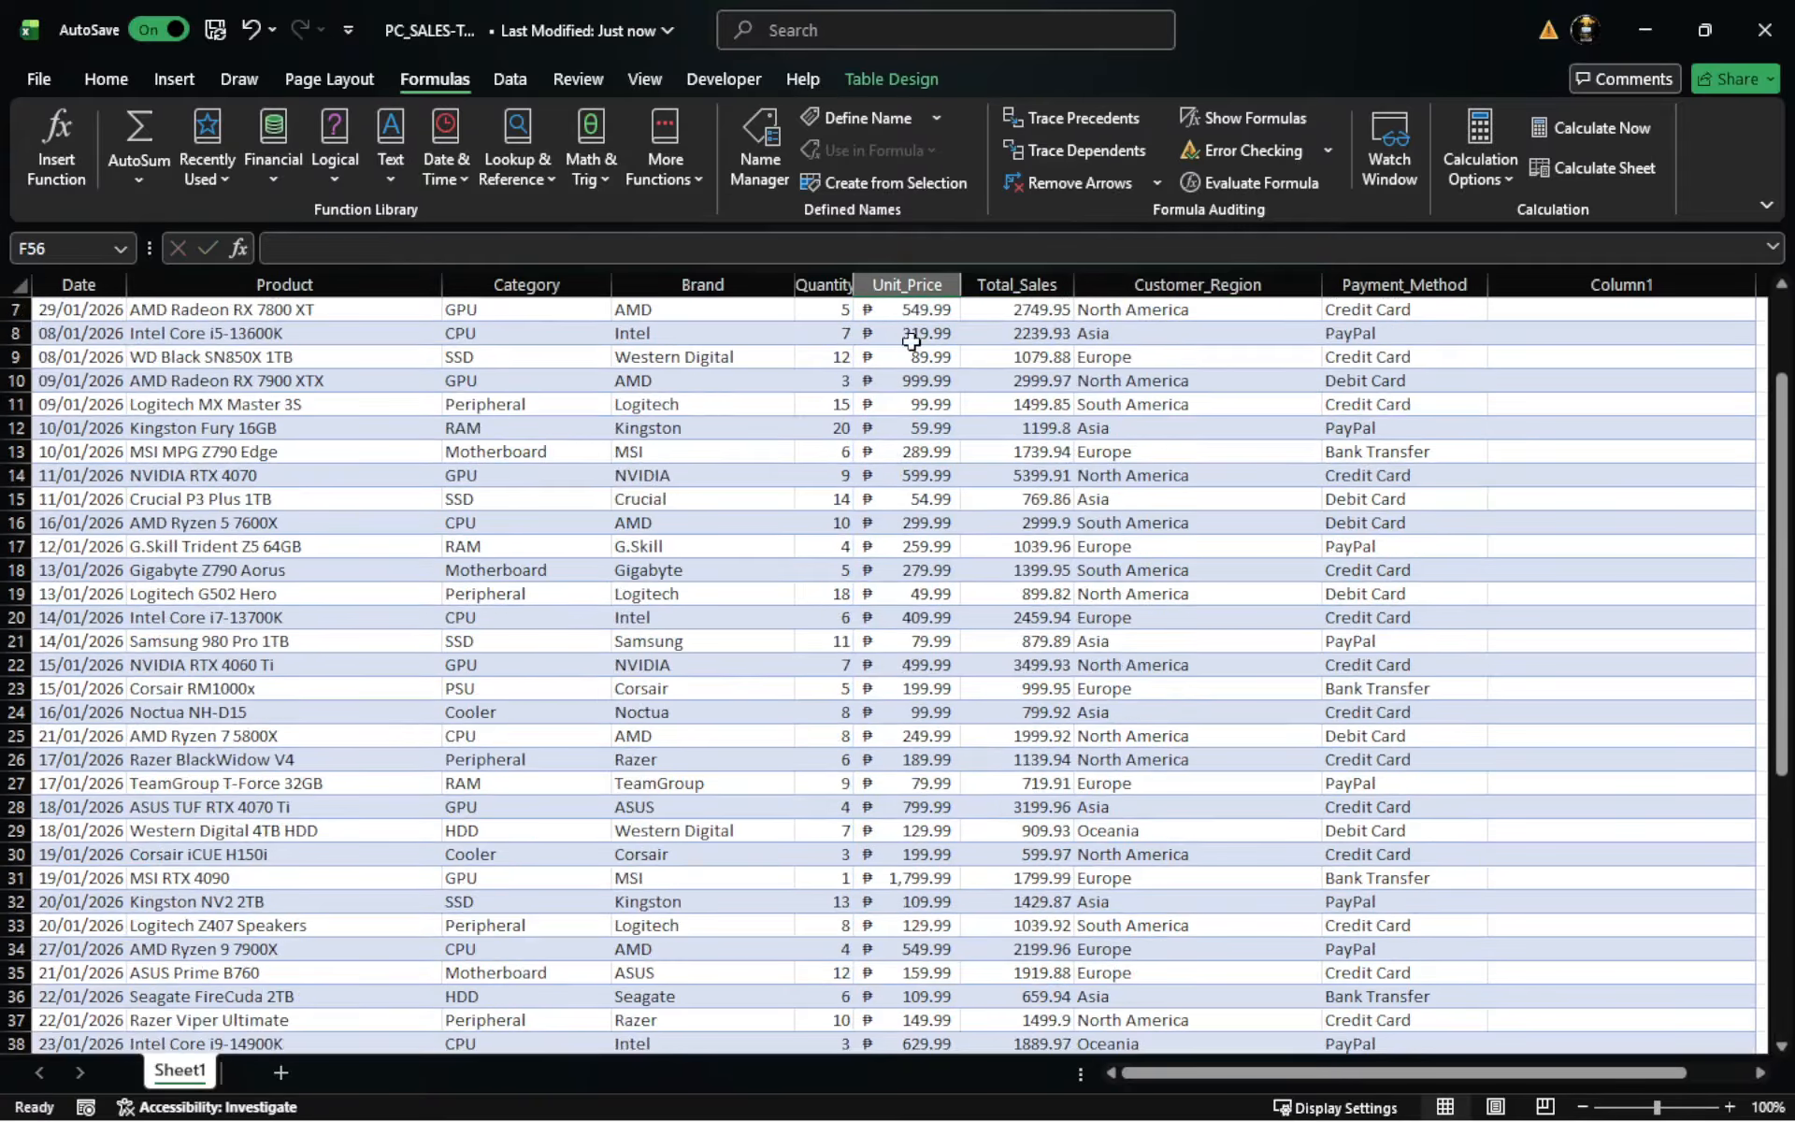
scroll(916, 355, "up", 2)
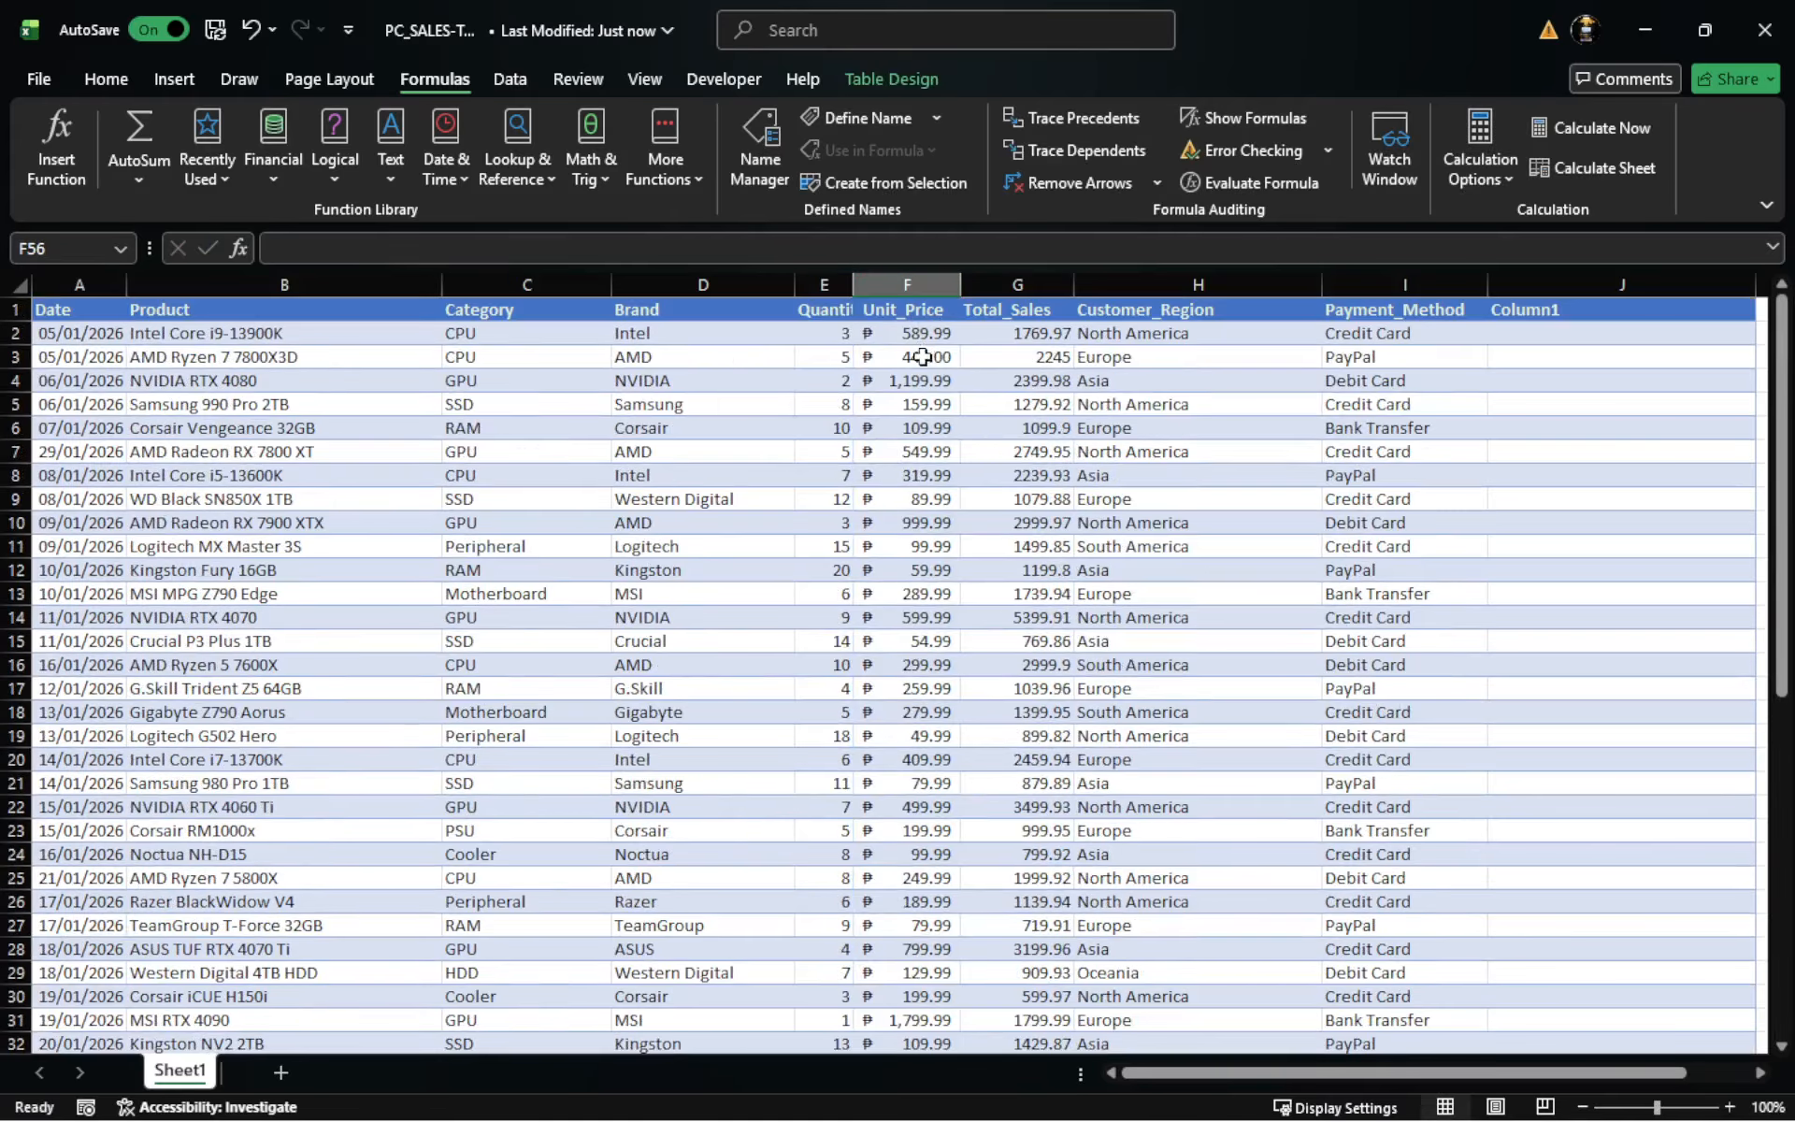
left_click_drag(905, 335, 914, 998)
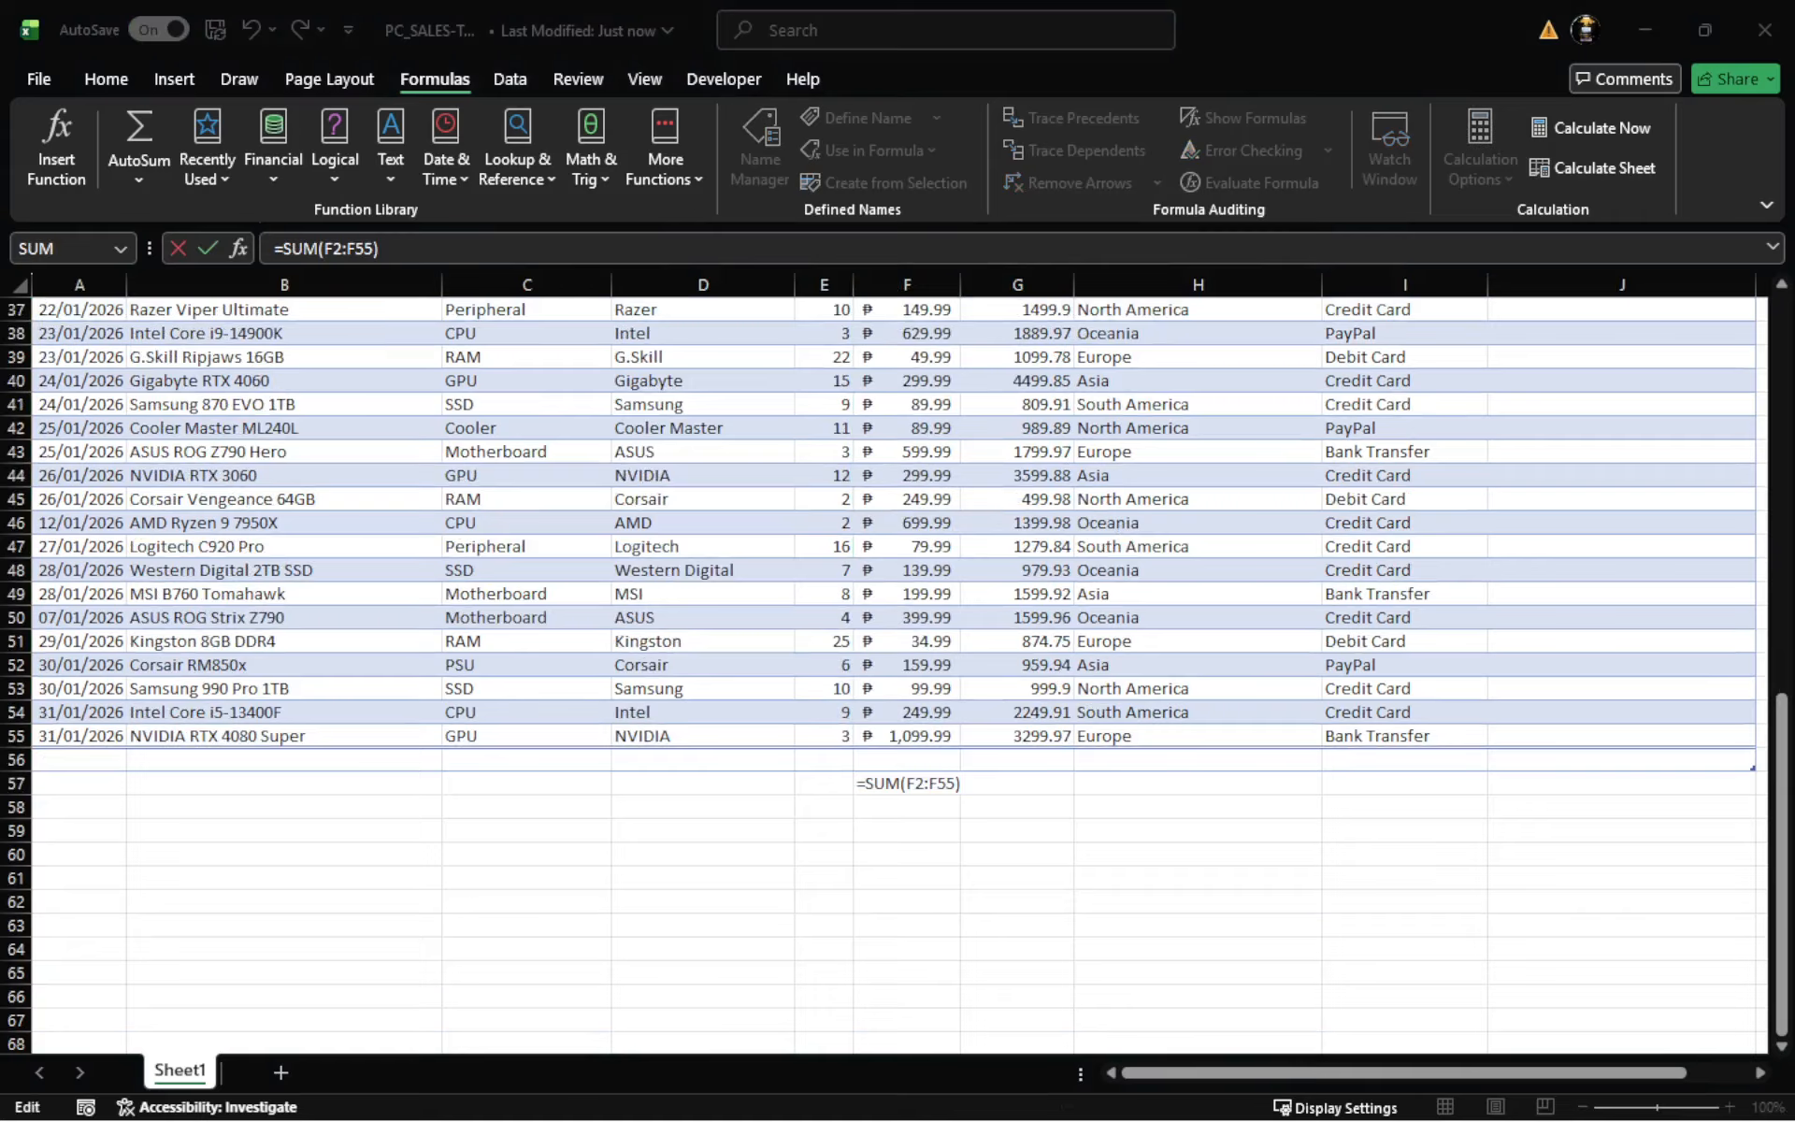
left_click(866, 834)
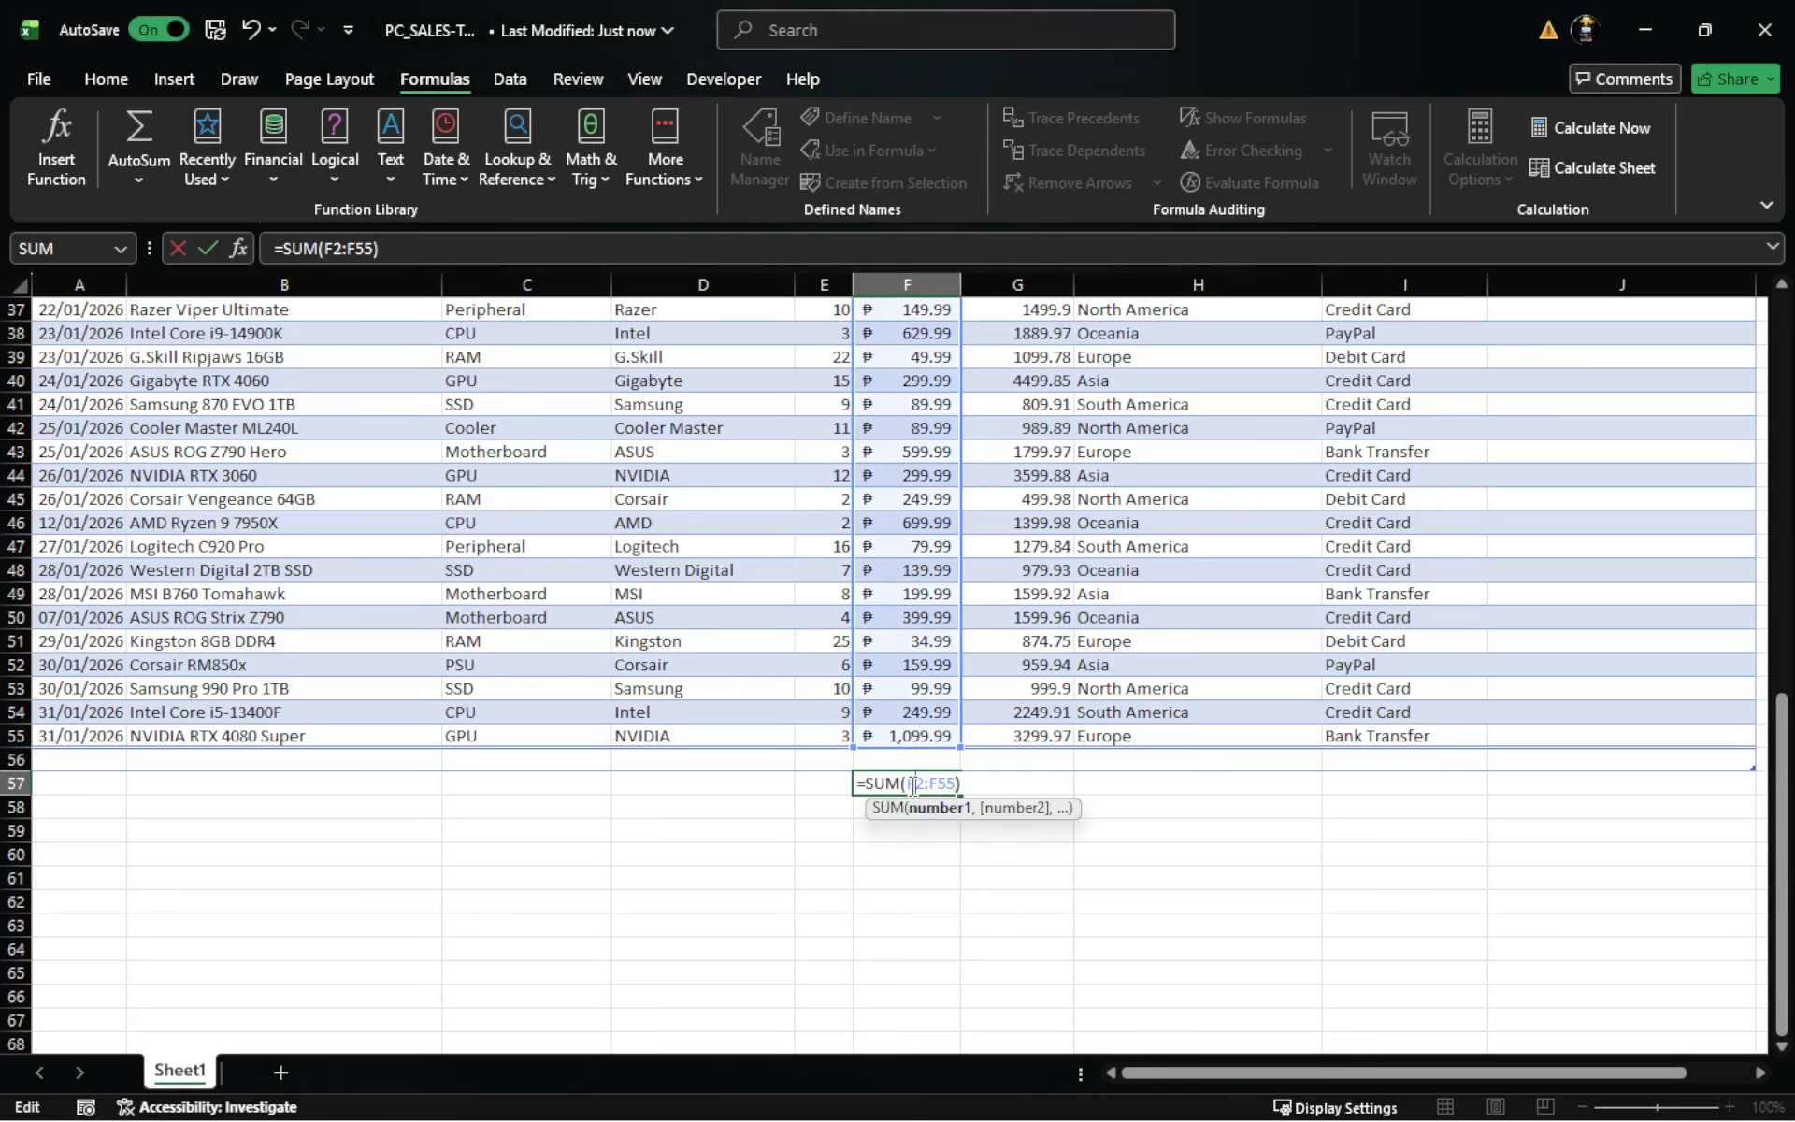
left_click_drag(911, 785, 955, 783)
left_click(961, 781)
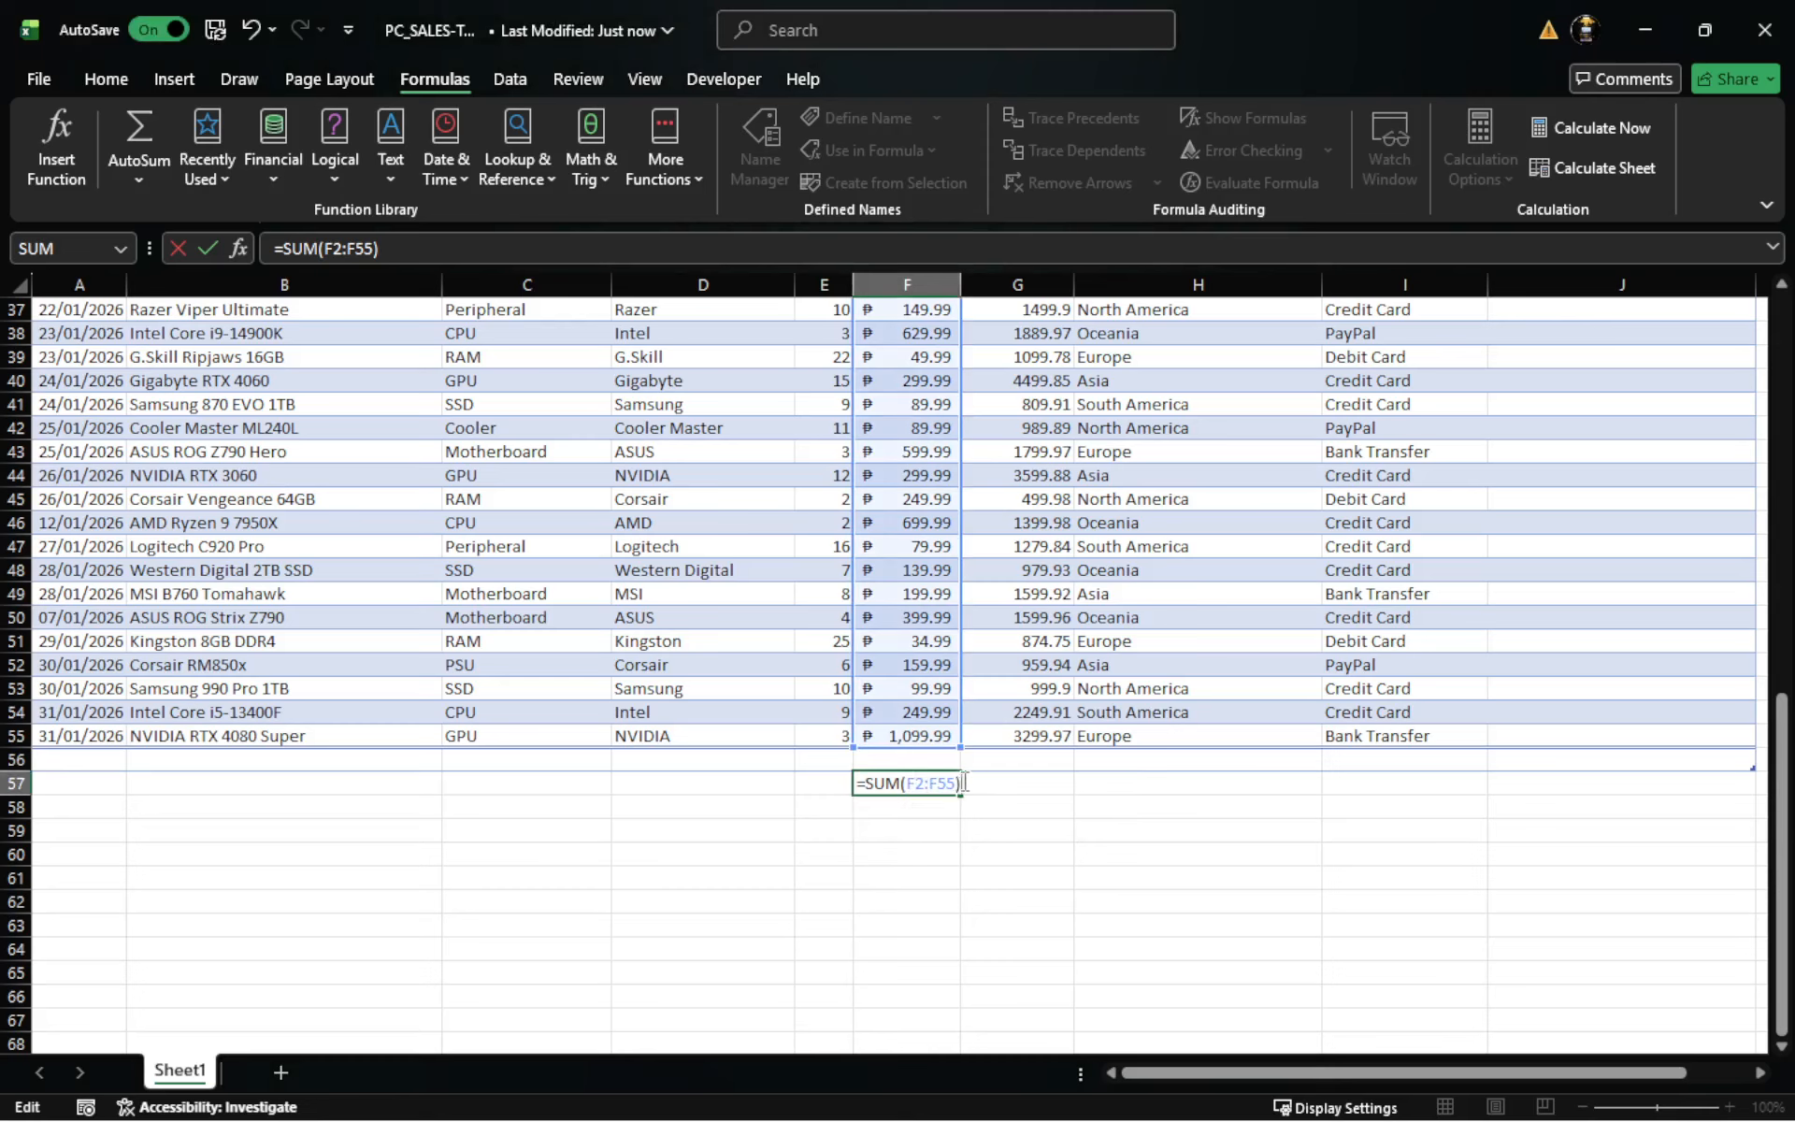
key("Return")
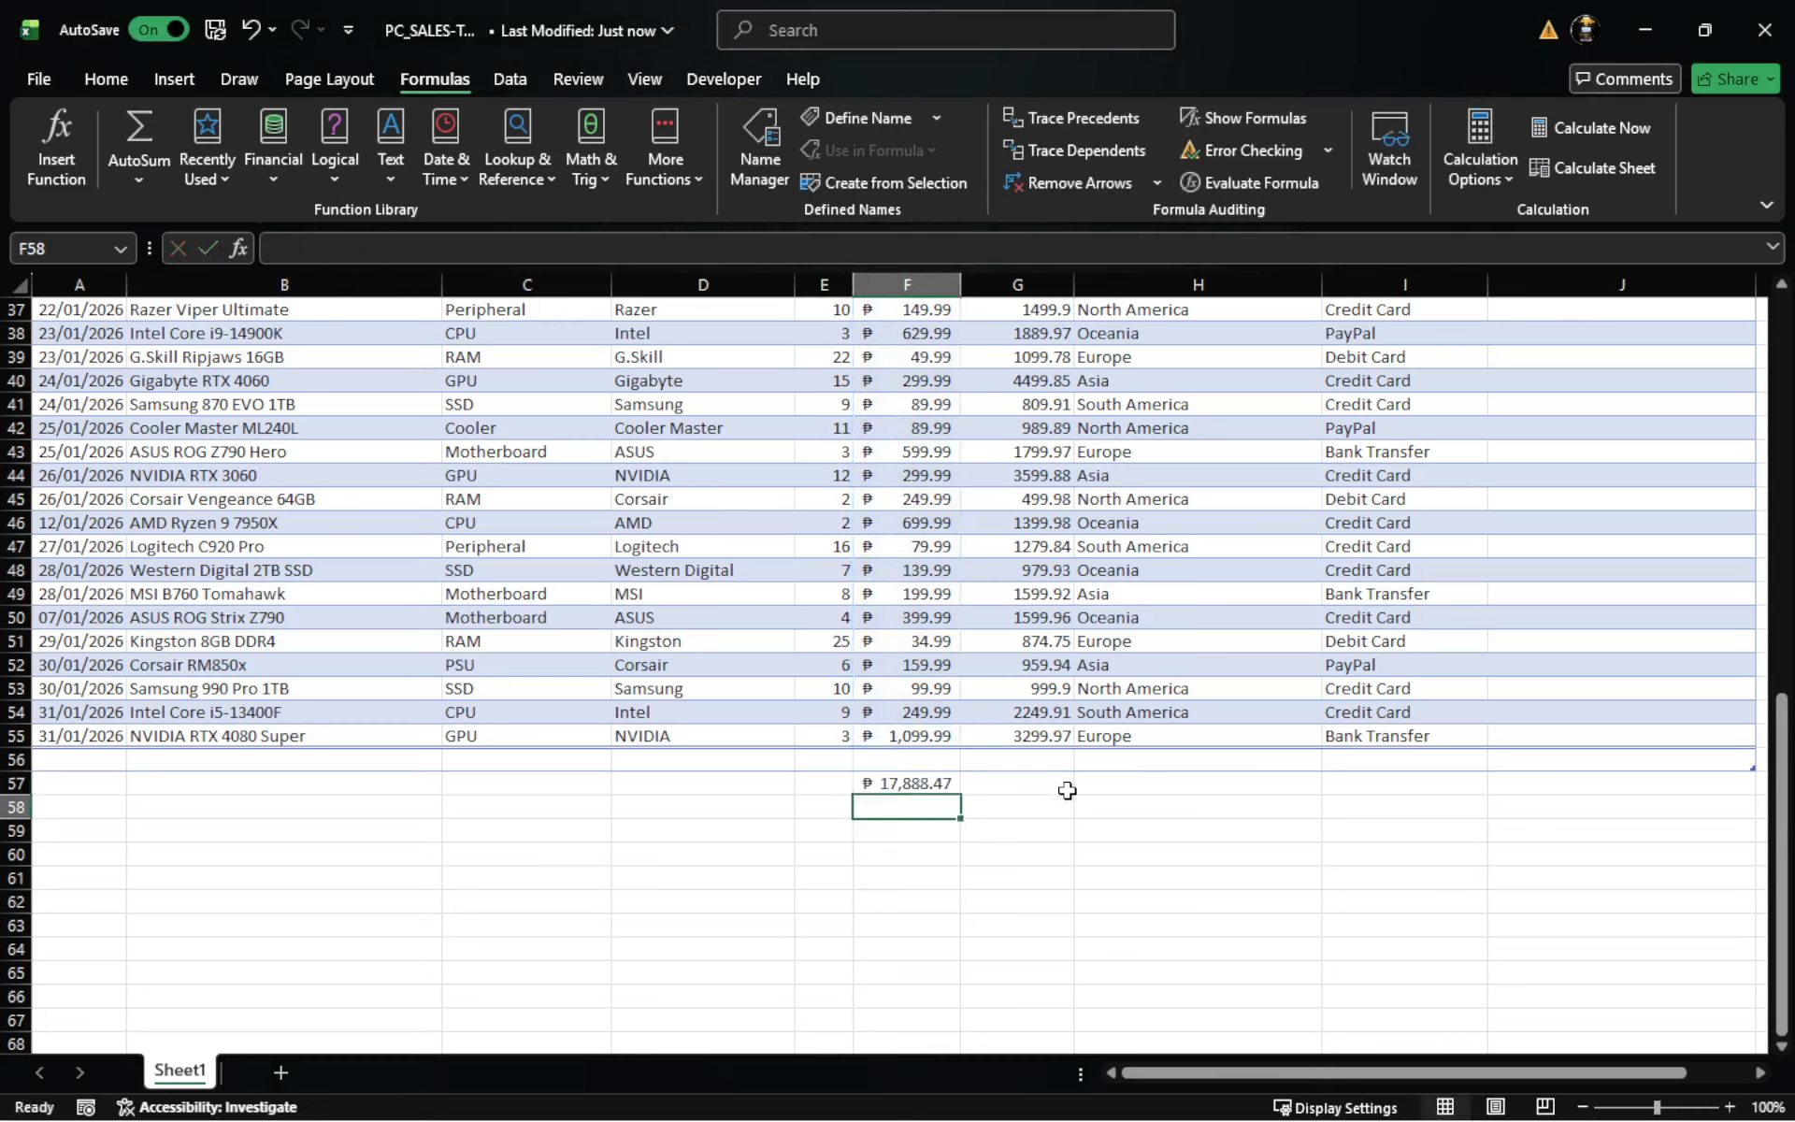
left_click(1038, 968)
left_click(898, 790)
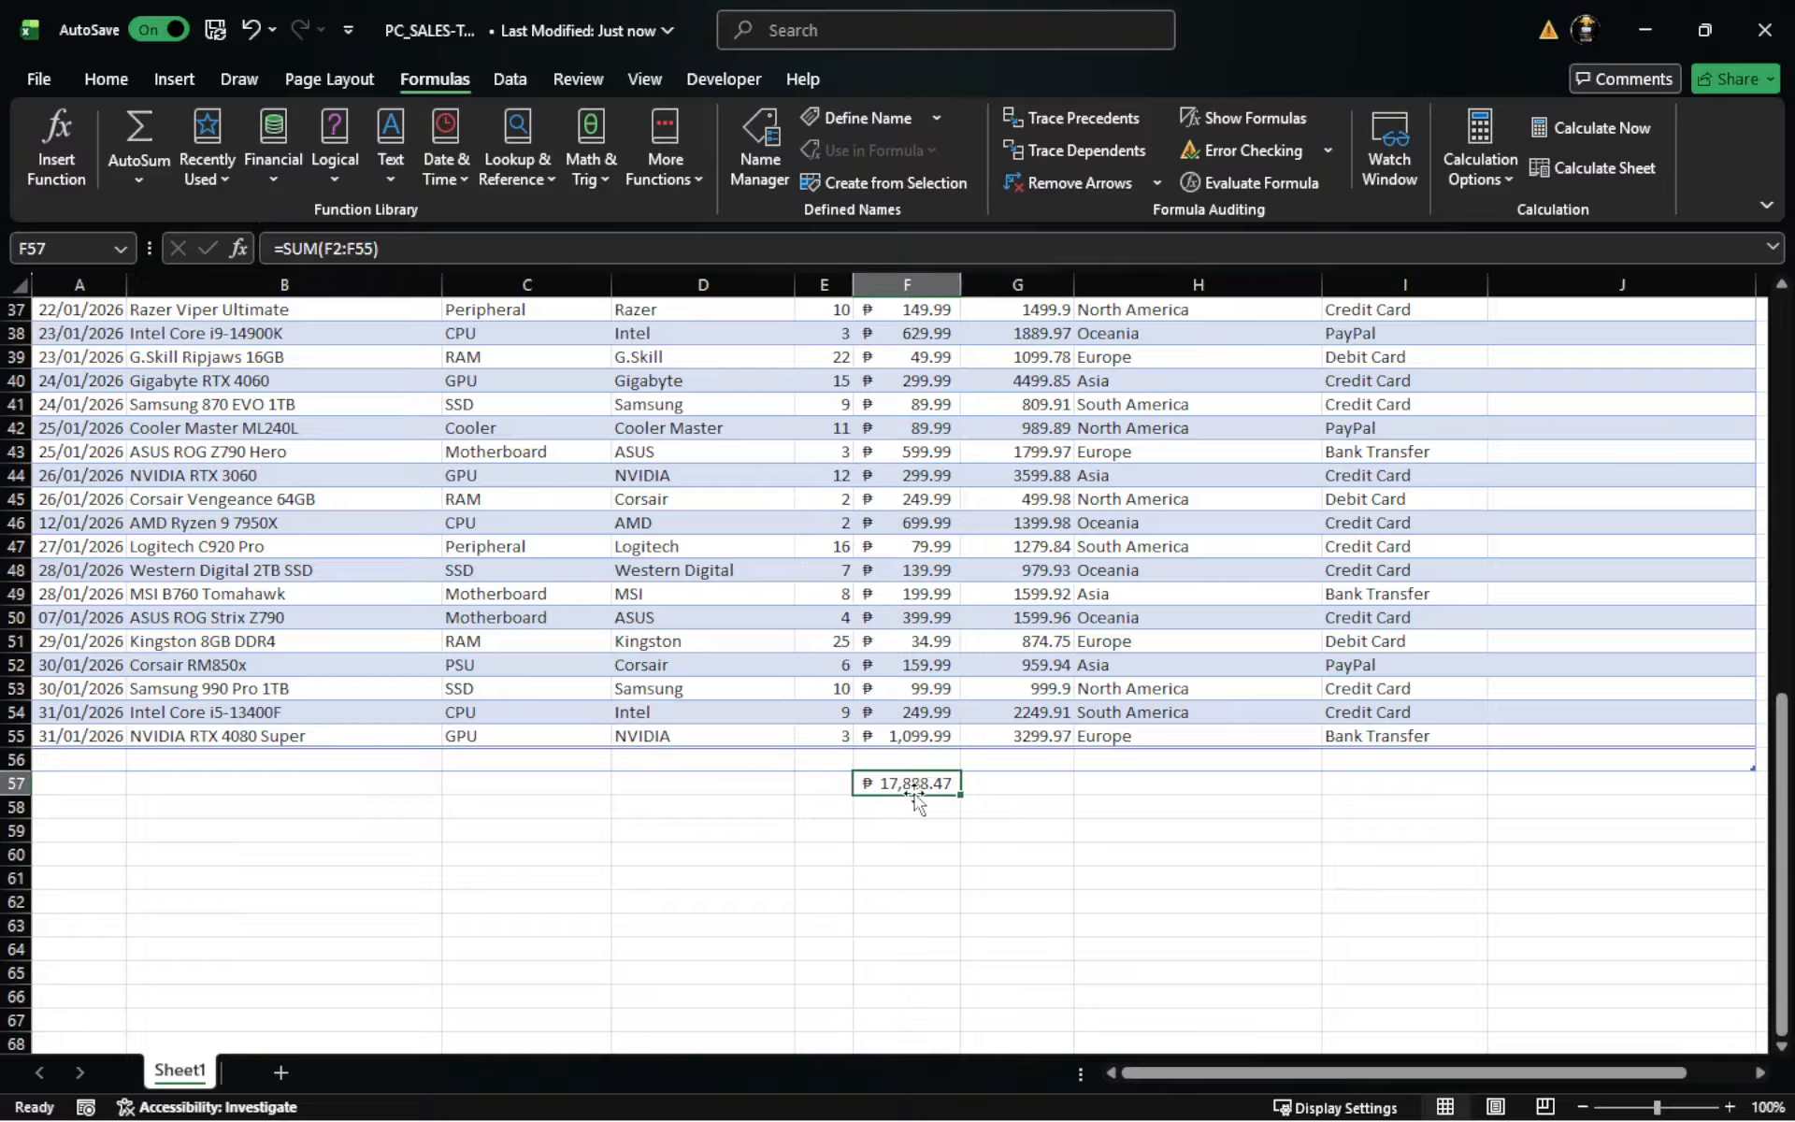
- Draft a multi-range formula in cell F59 and change its first range to F2:F55, giving =SUM(F2:F55,C2:C10)
left_click(898, 808)
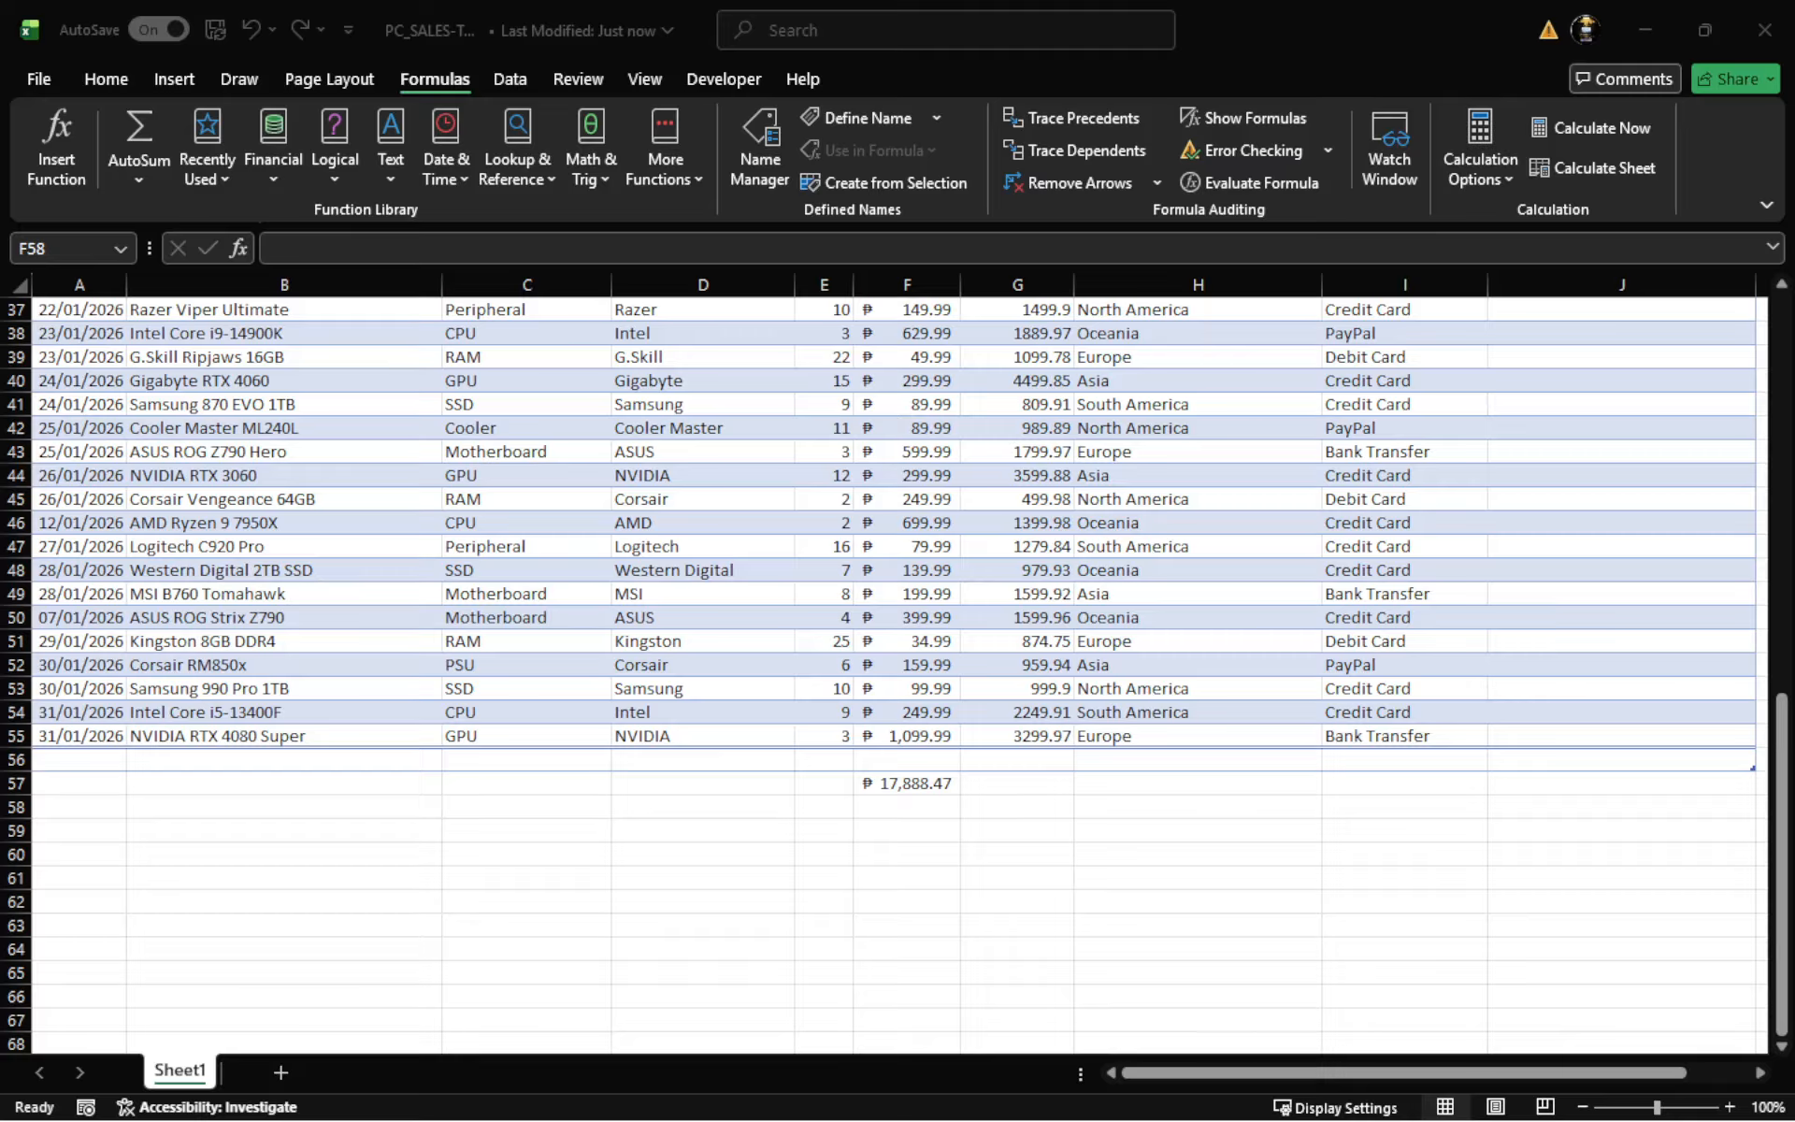
left_click(921, 920)
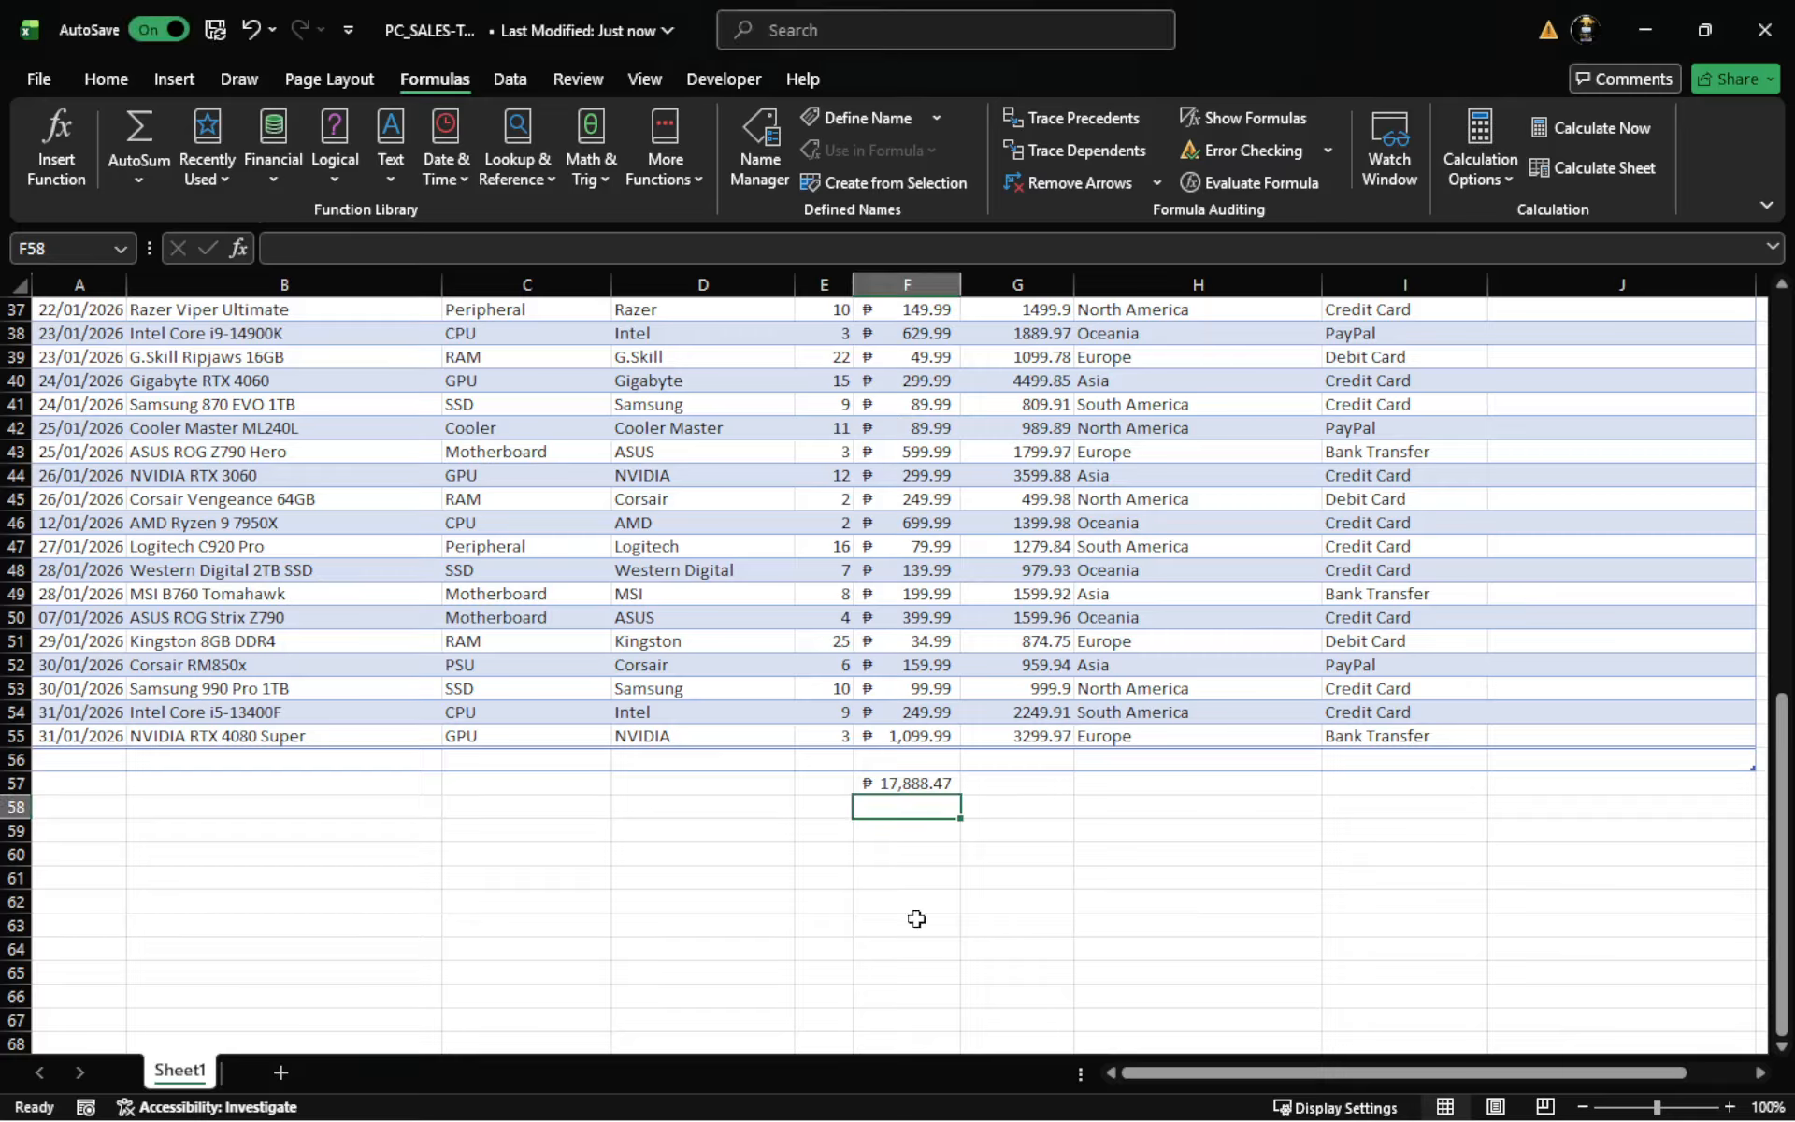
double_click(900, 831)
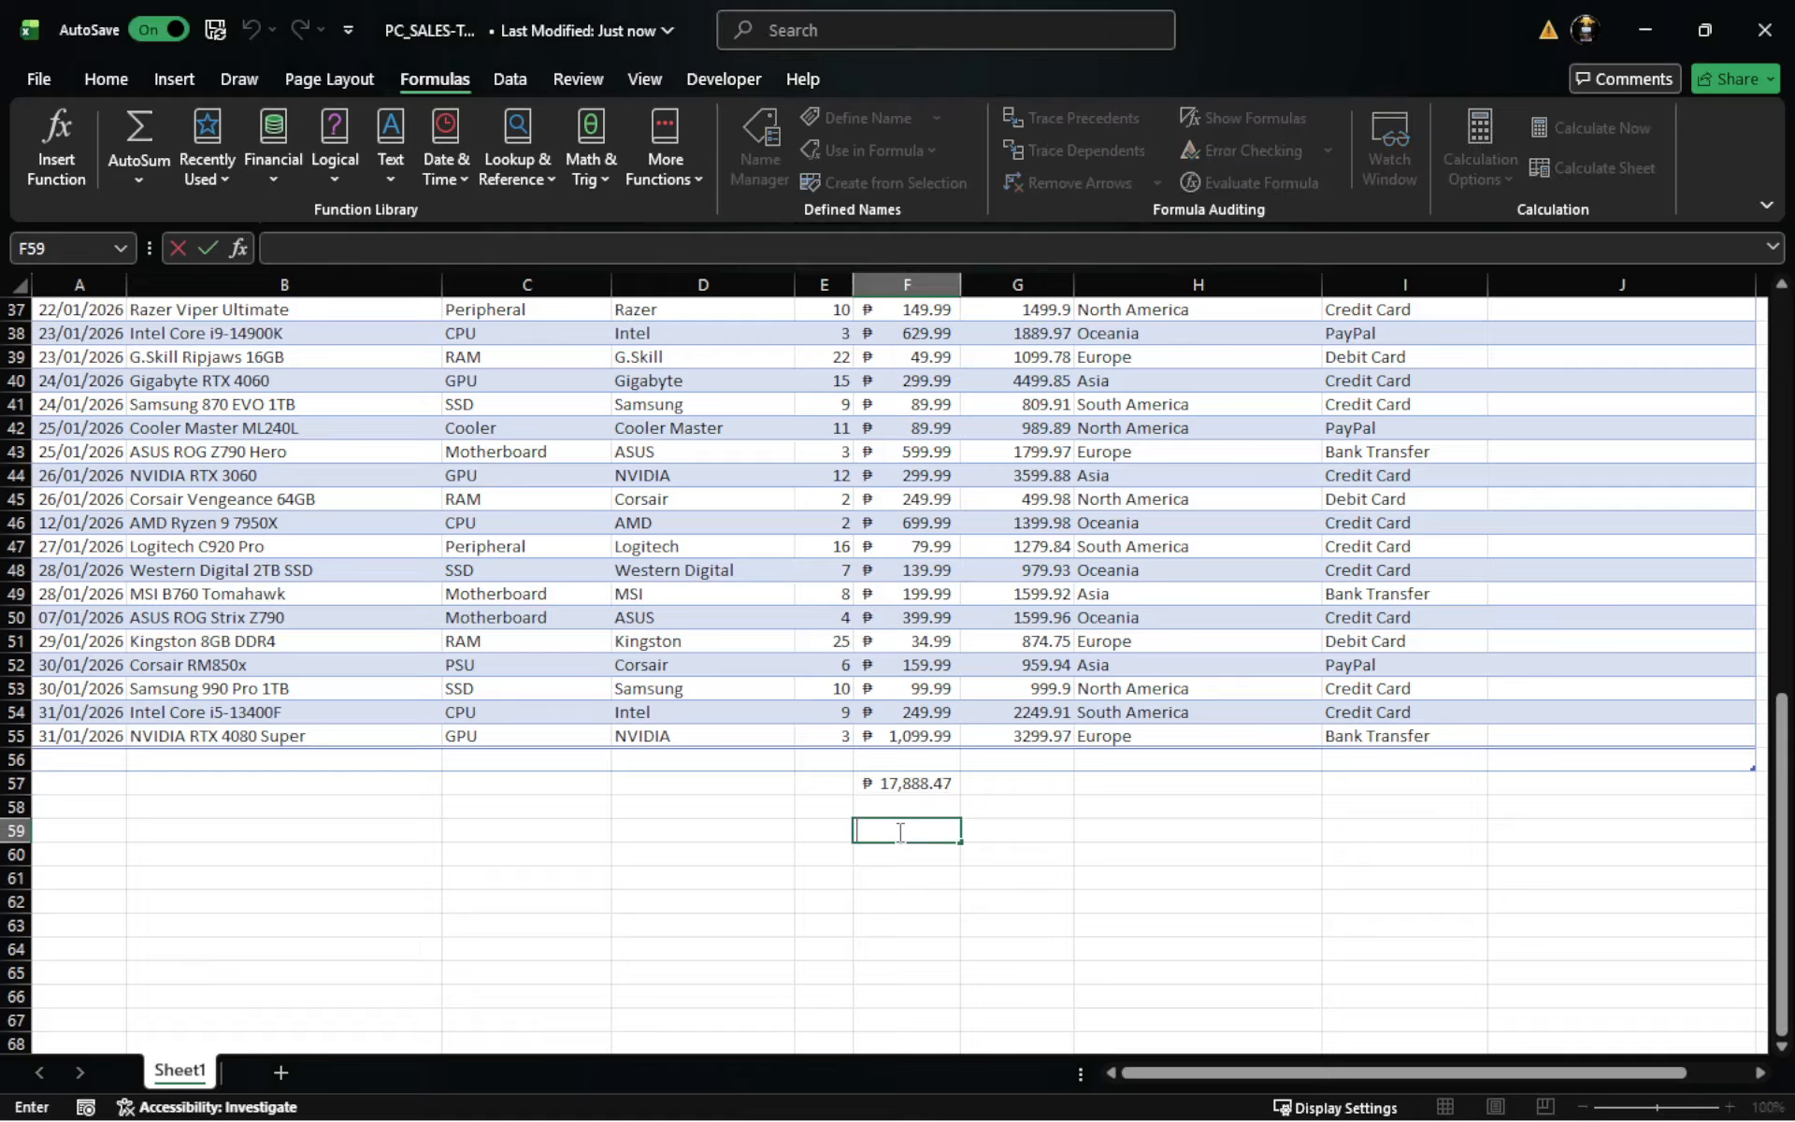
type("=SUM(A2:A10,C2:C10)")
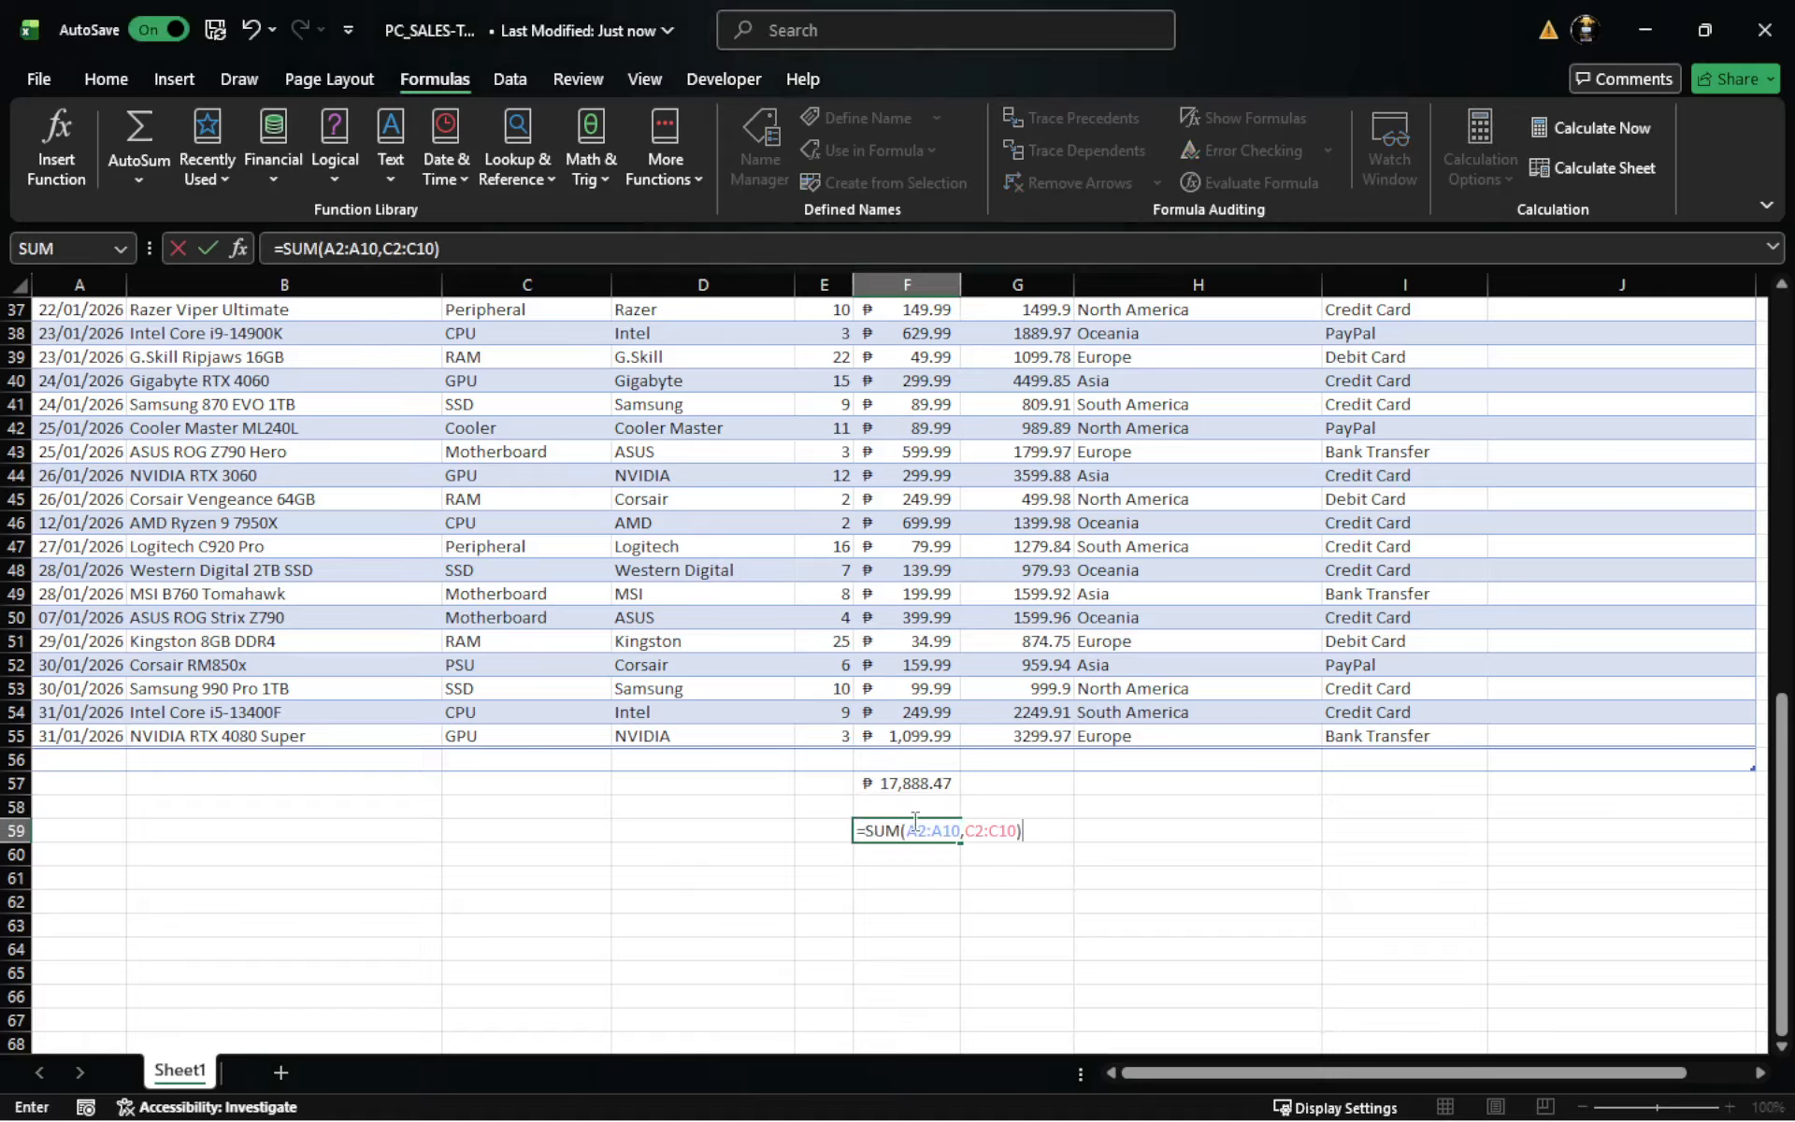
left_click_drag(907, 833, 959, 831)
type("F")
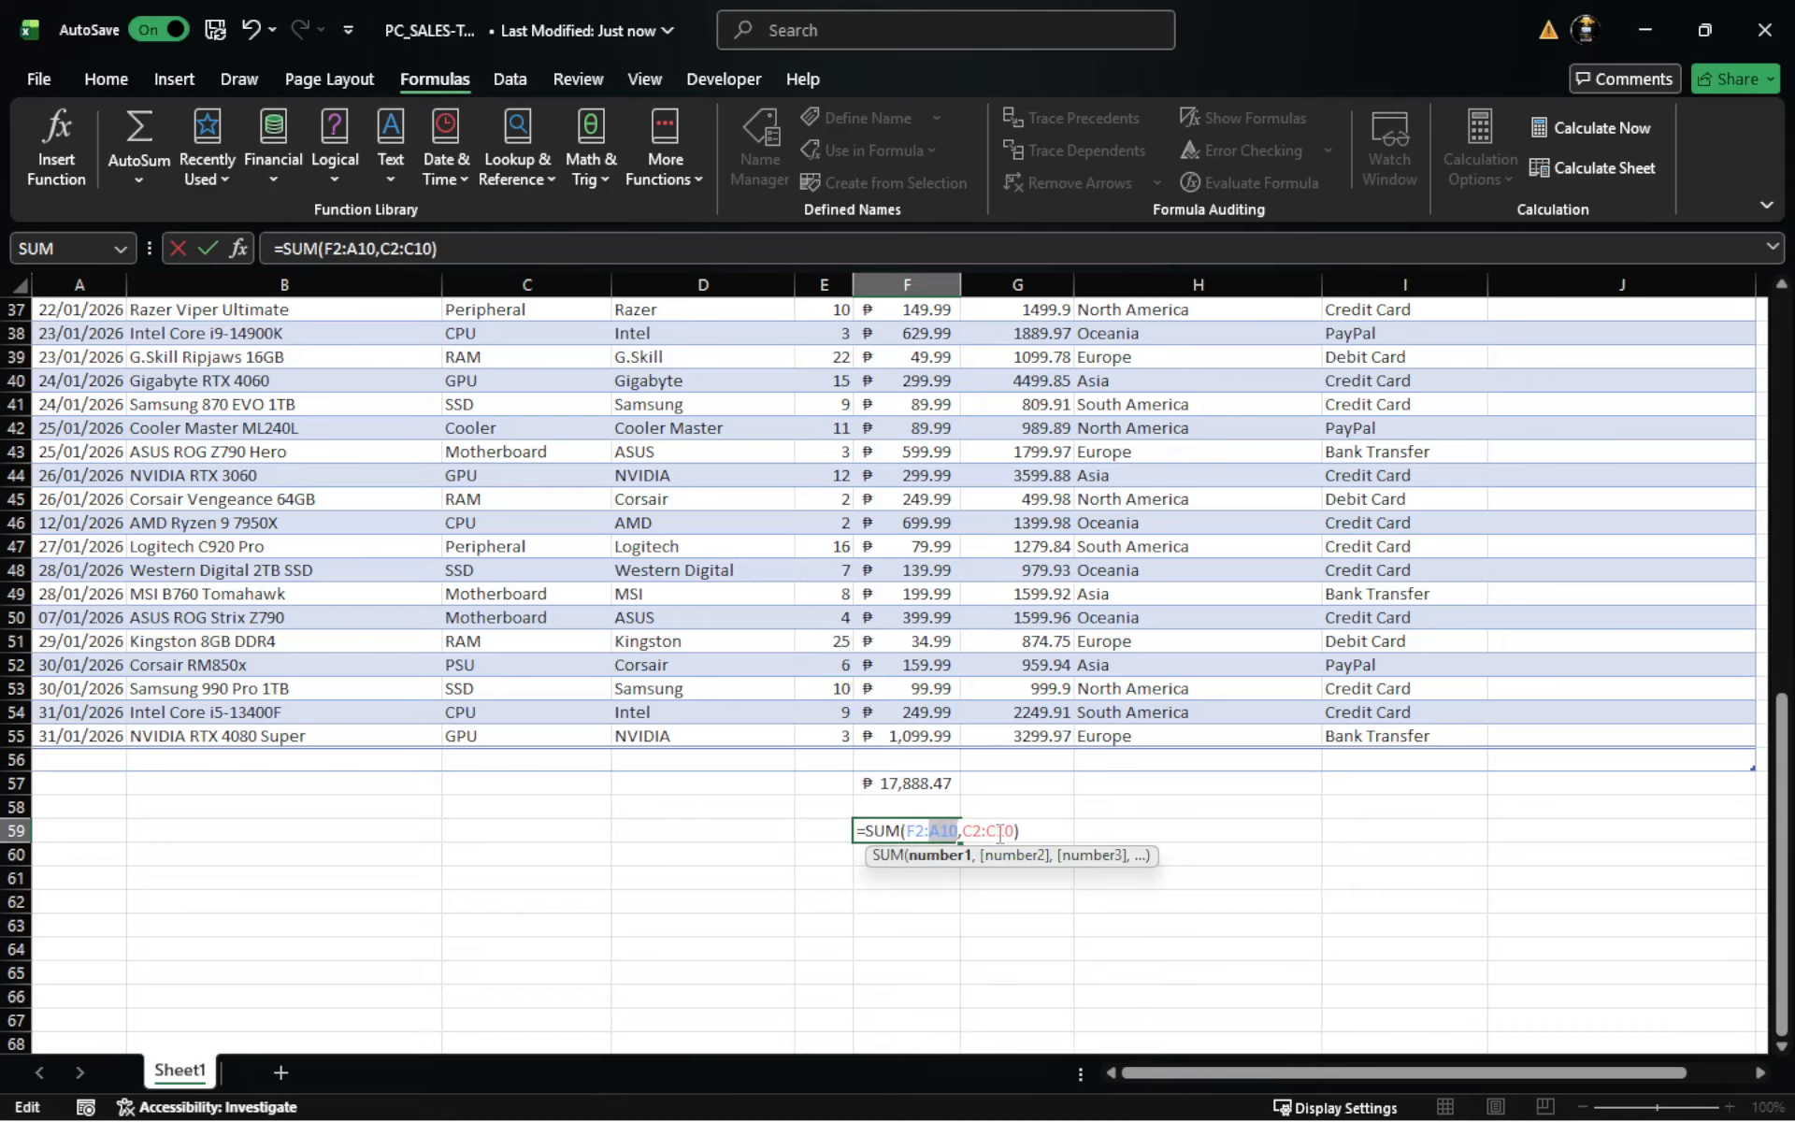
type("F55")
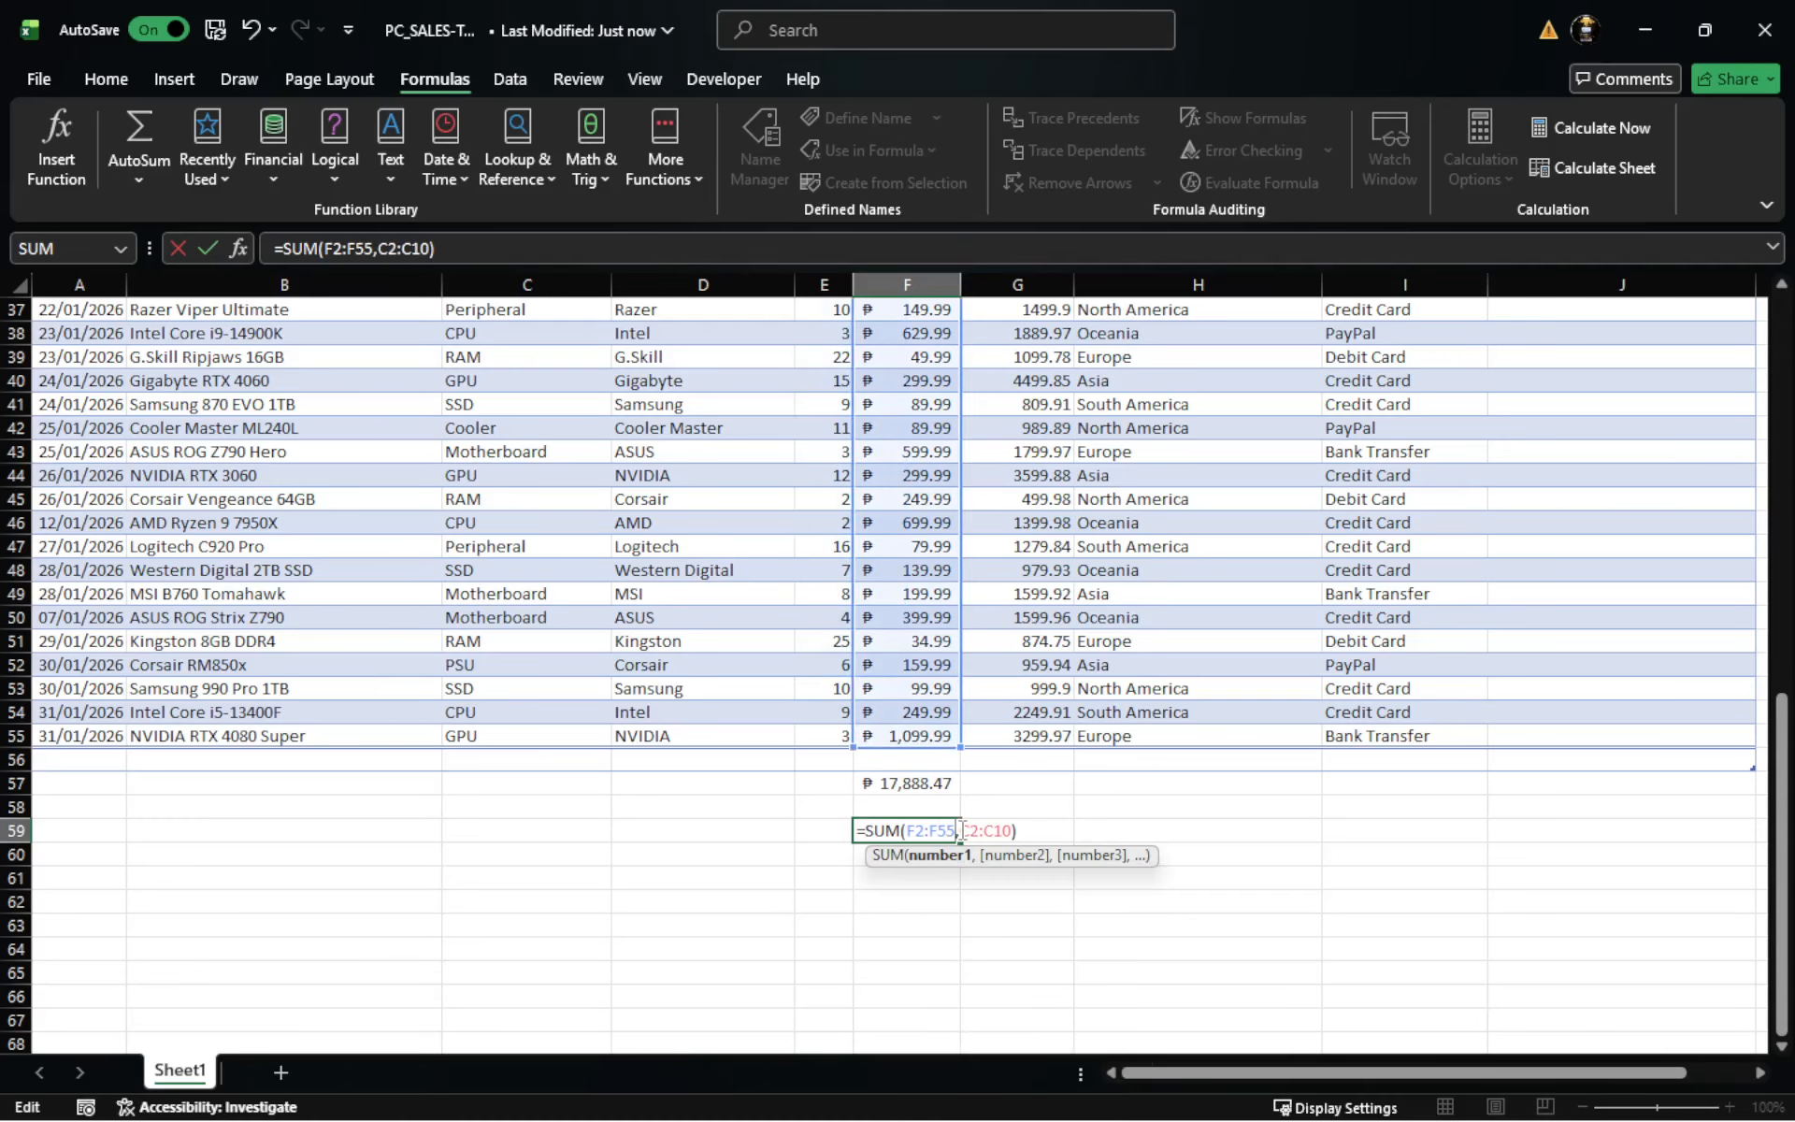
- Try to replace C2:C10 with H58 in the F59 formula, and undo the whole F59 entry
left_click_drag(962, 830, 1014, 831)
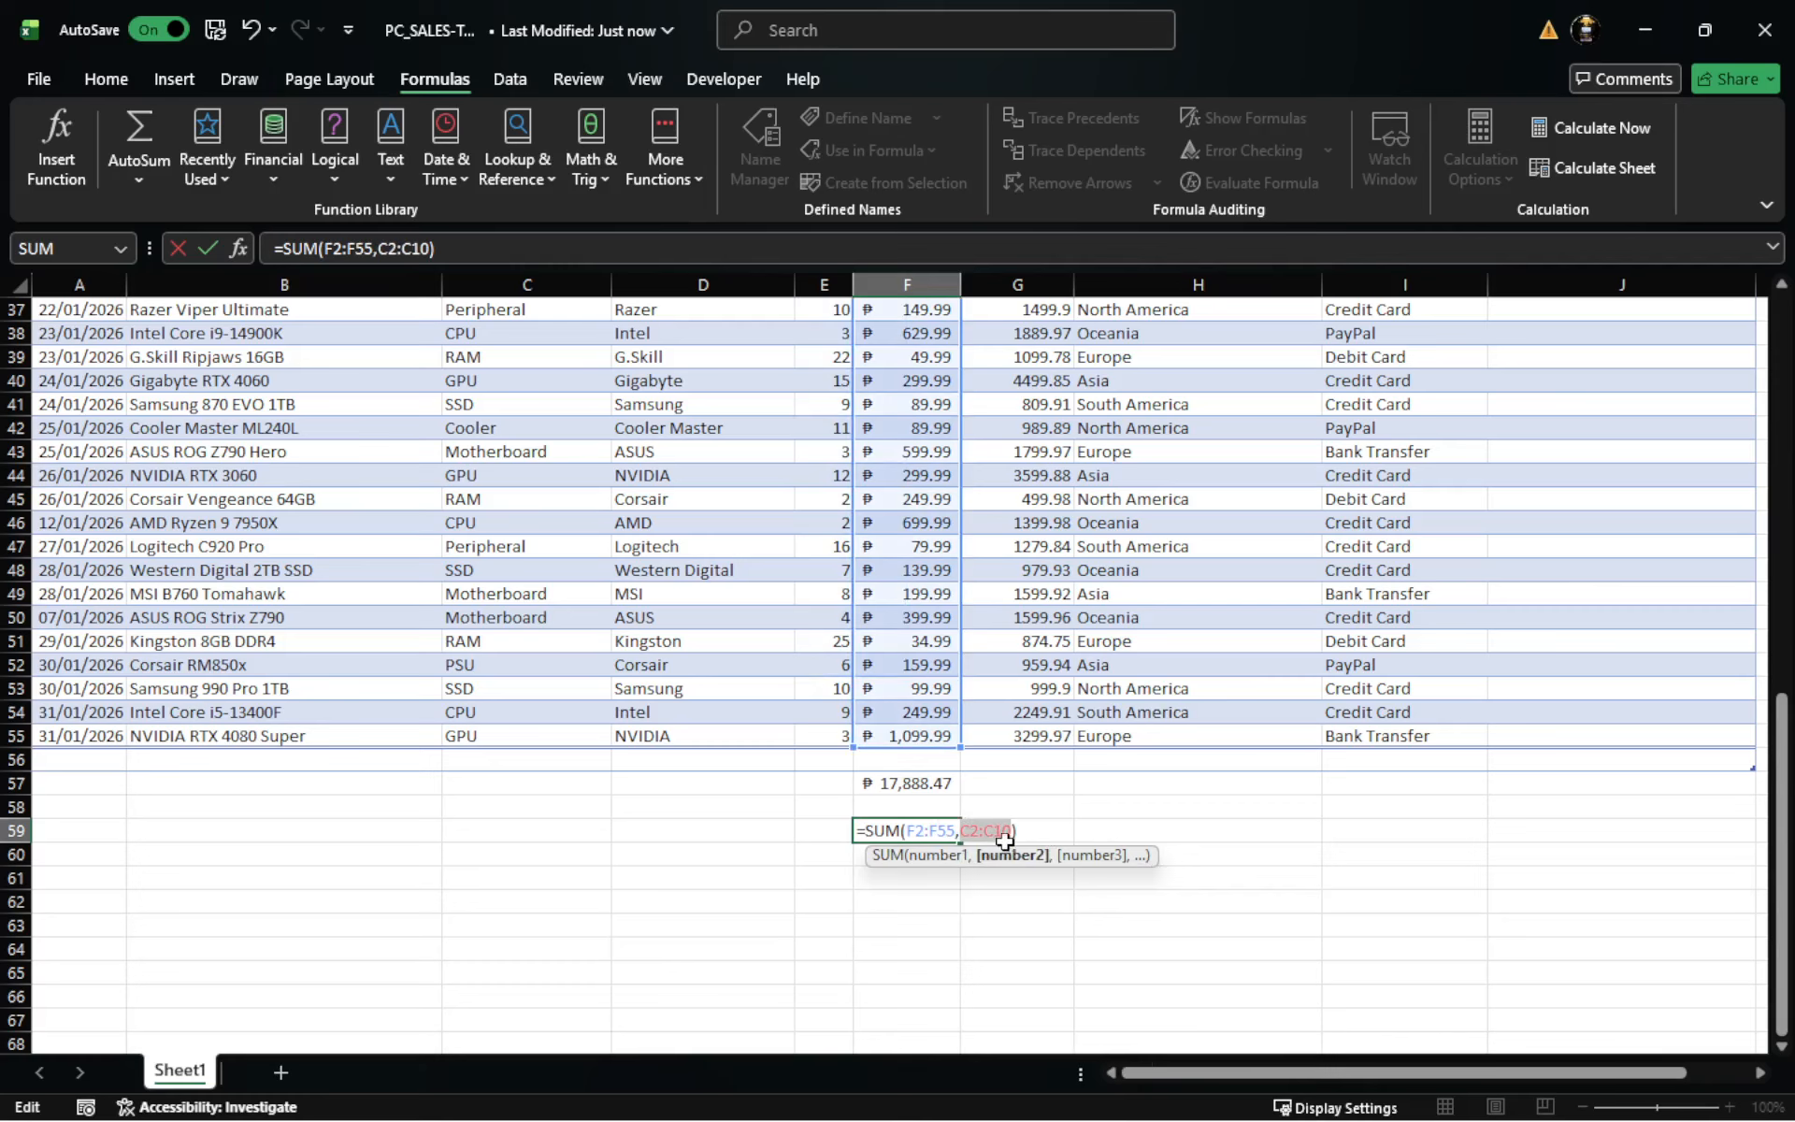
left_click(837, 946)
left_click(1090, 809)
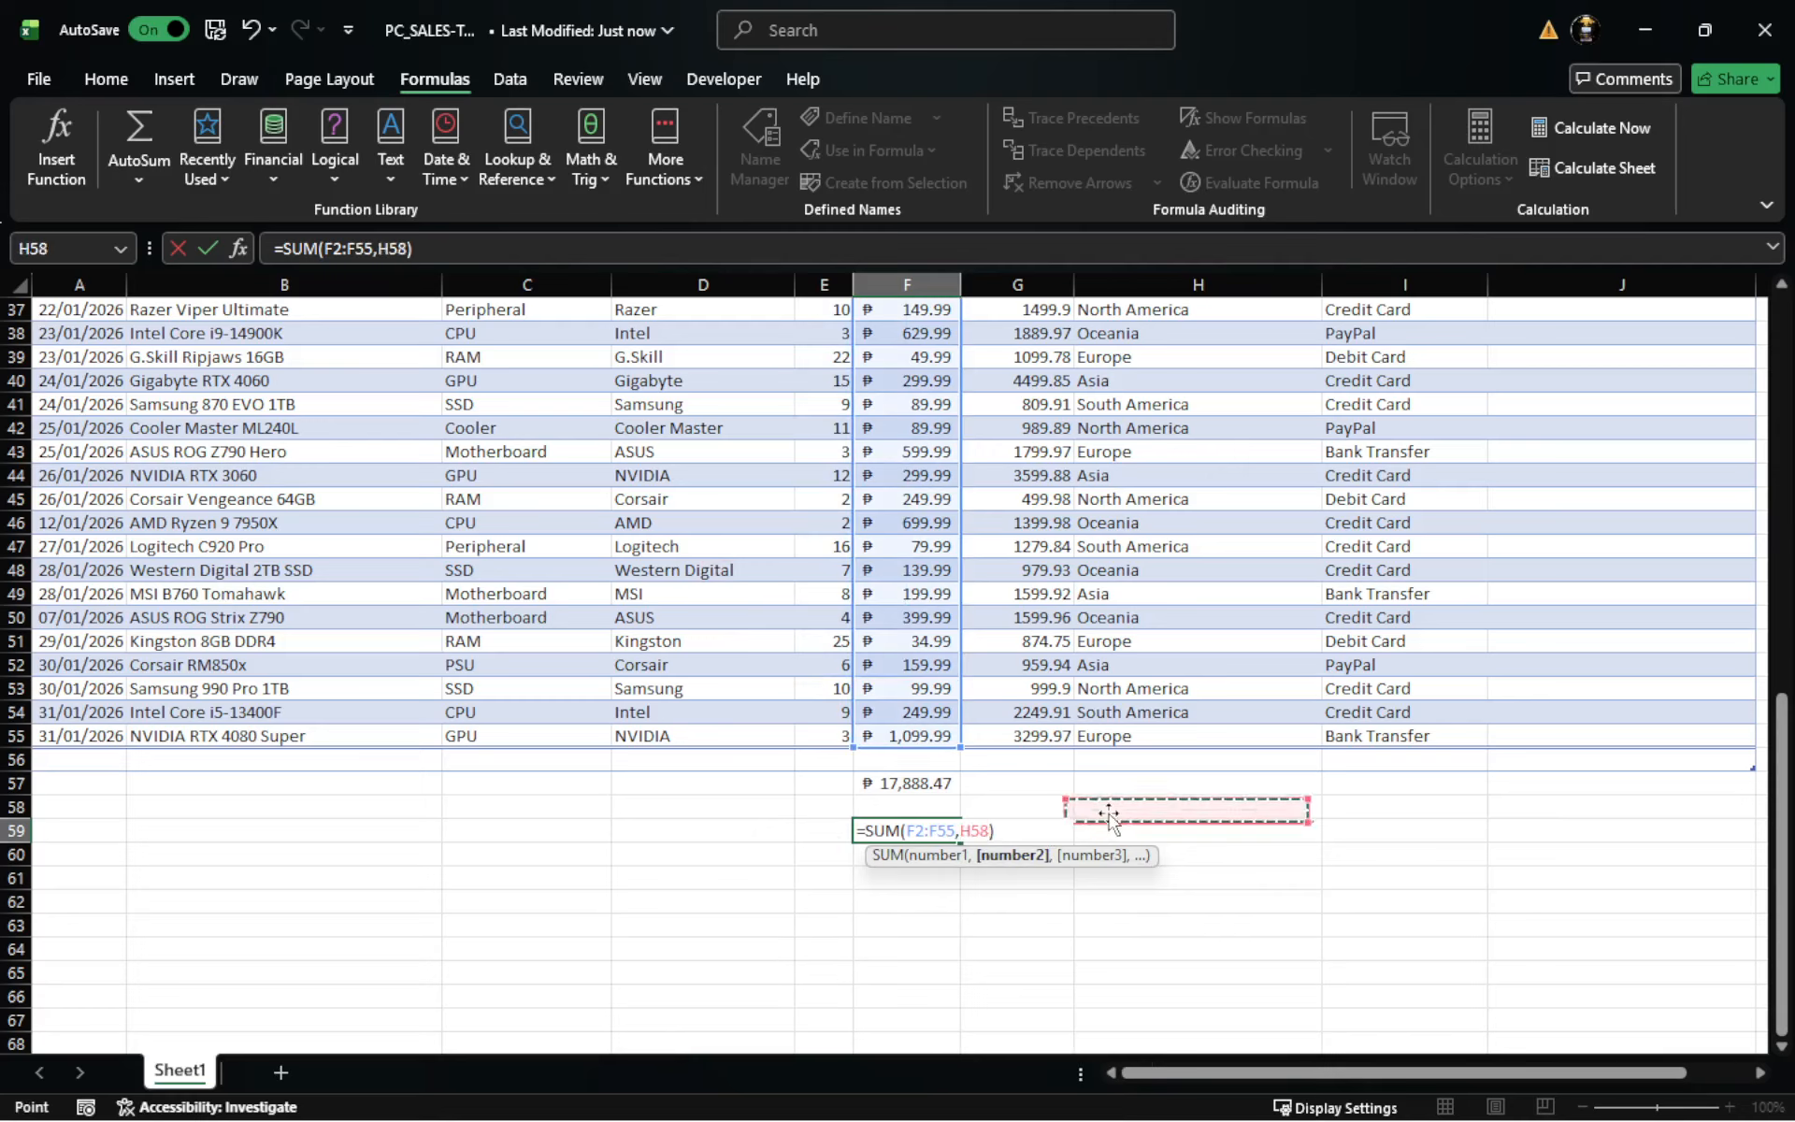
left_click(889, 835)
key("BackSpace")
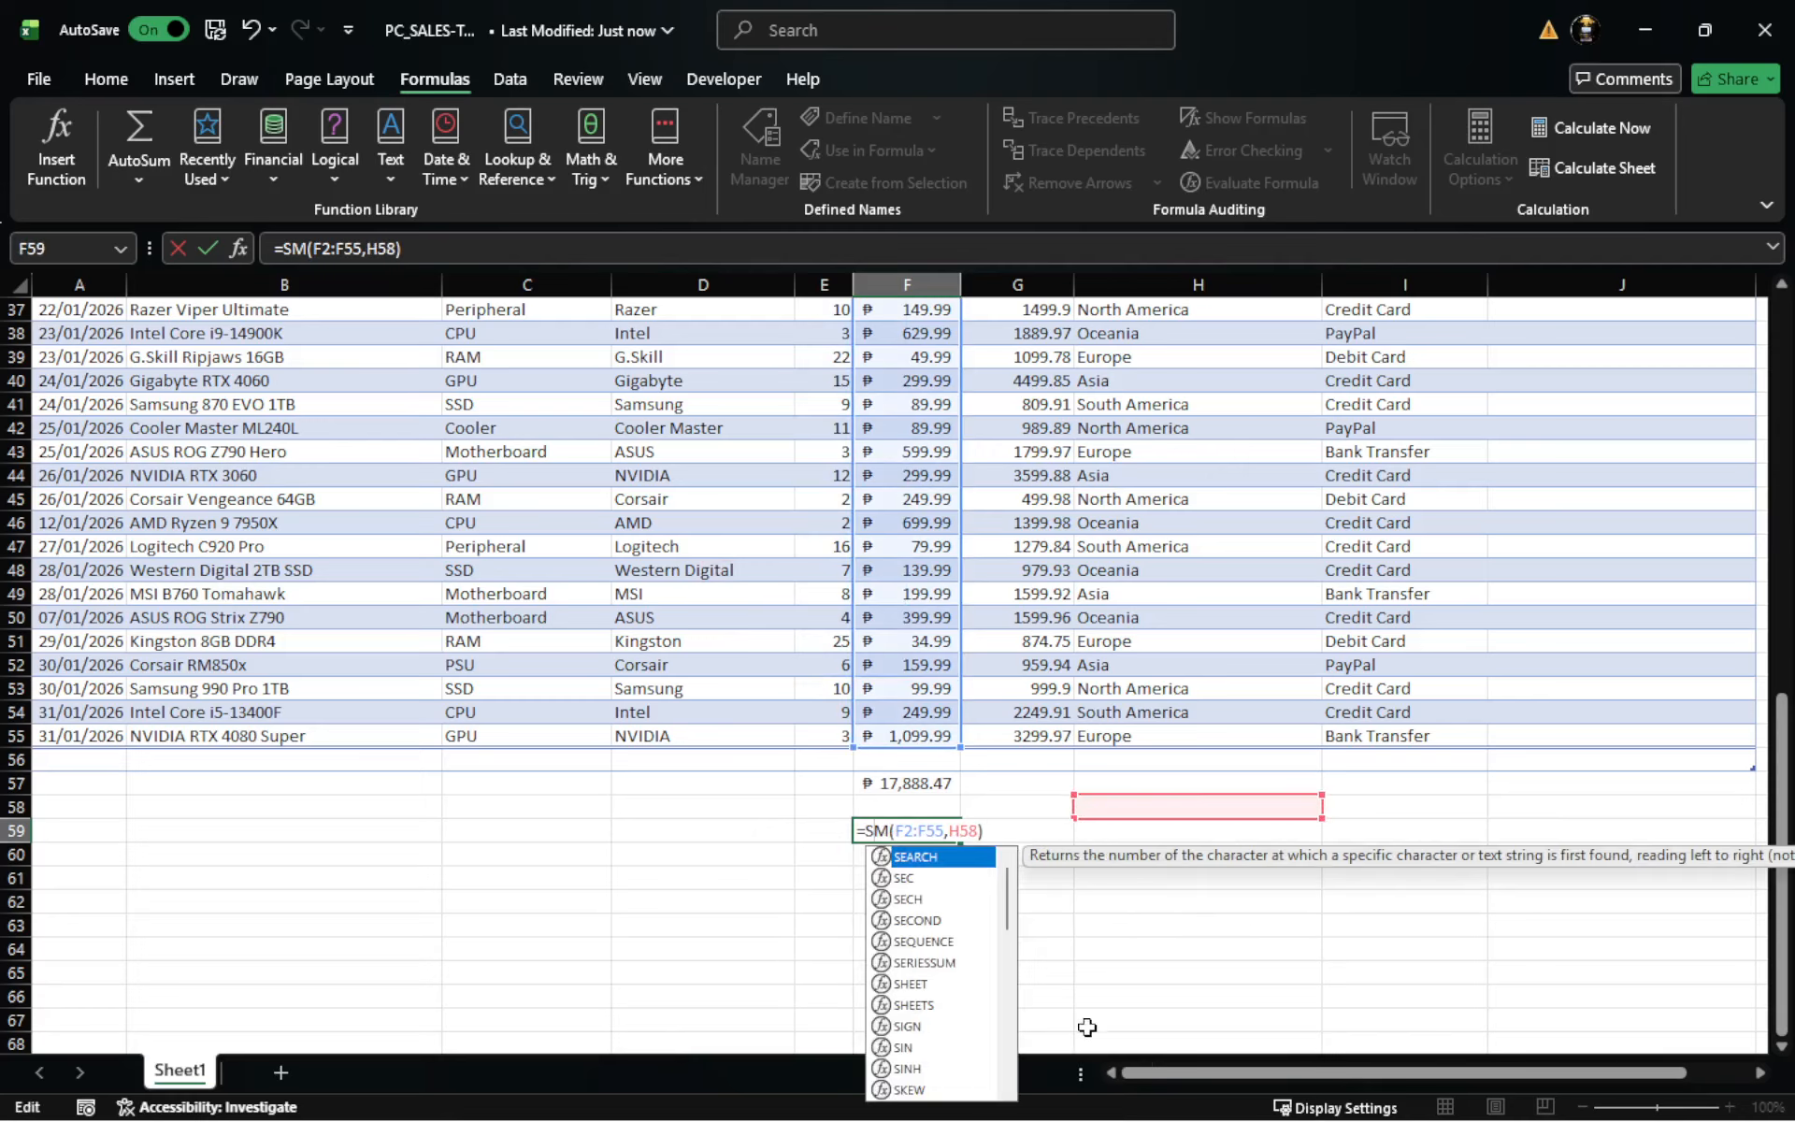
left_click(1089, 1020)
left_click(1199, 924)
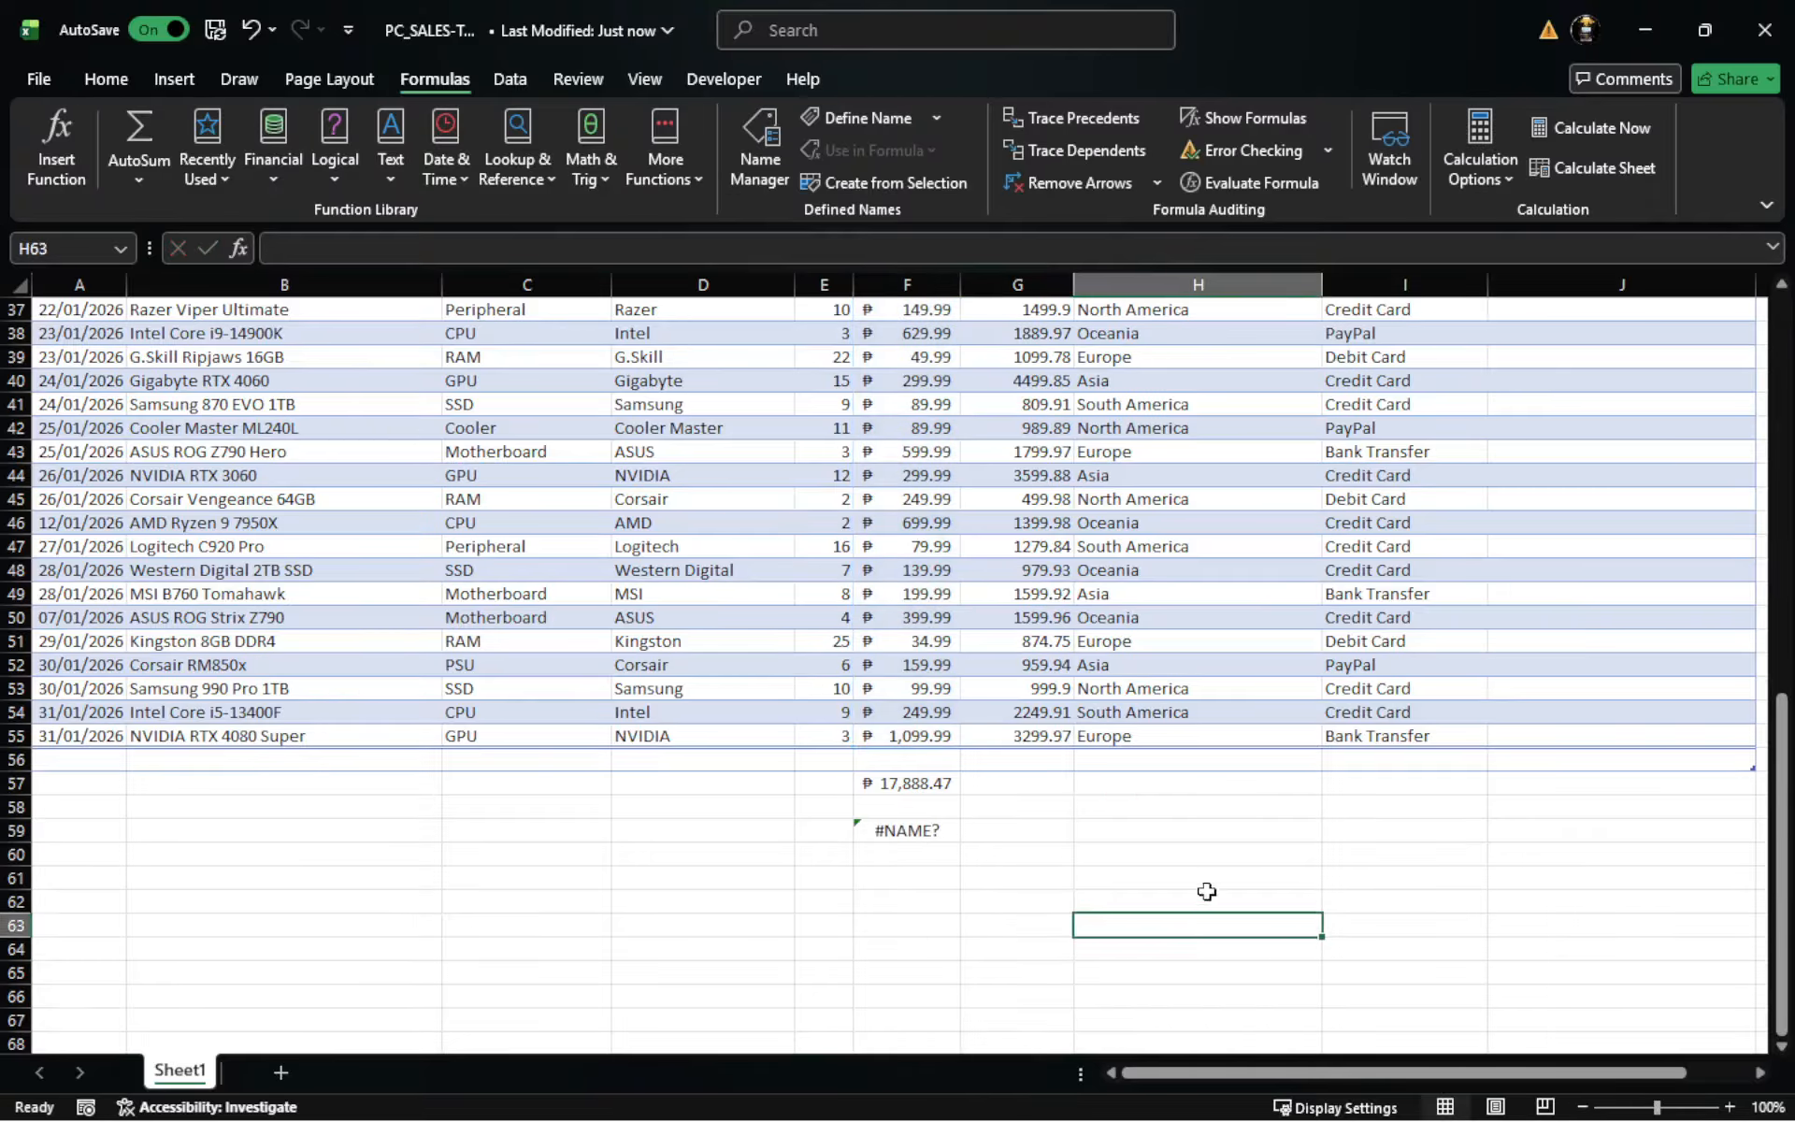
key("ctrl+z")
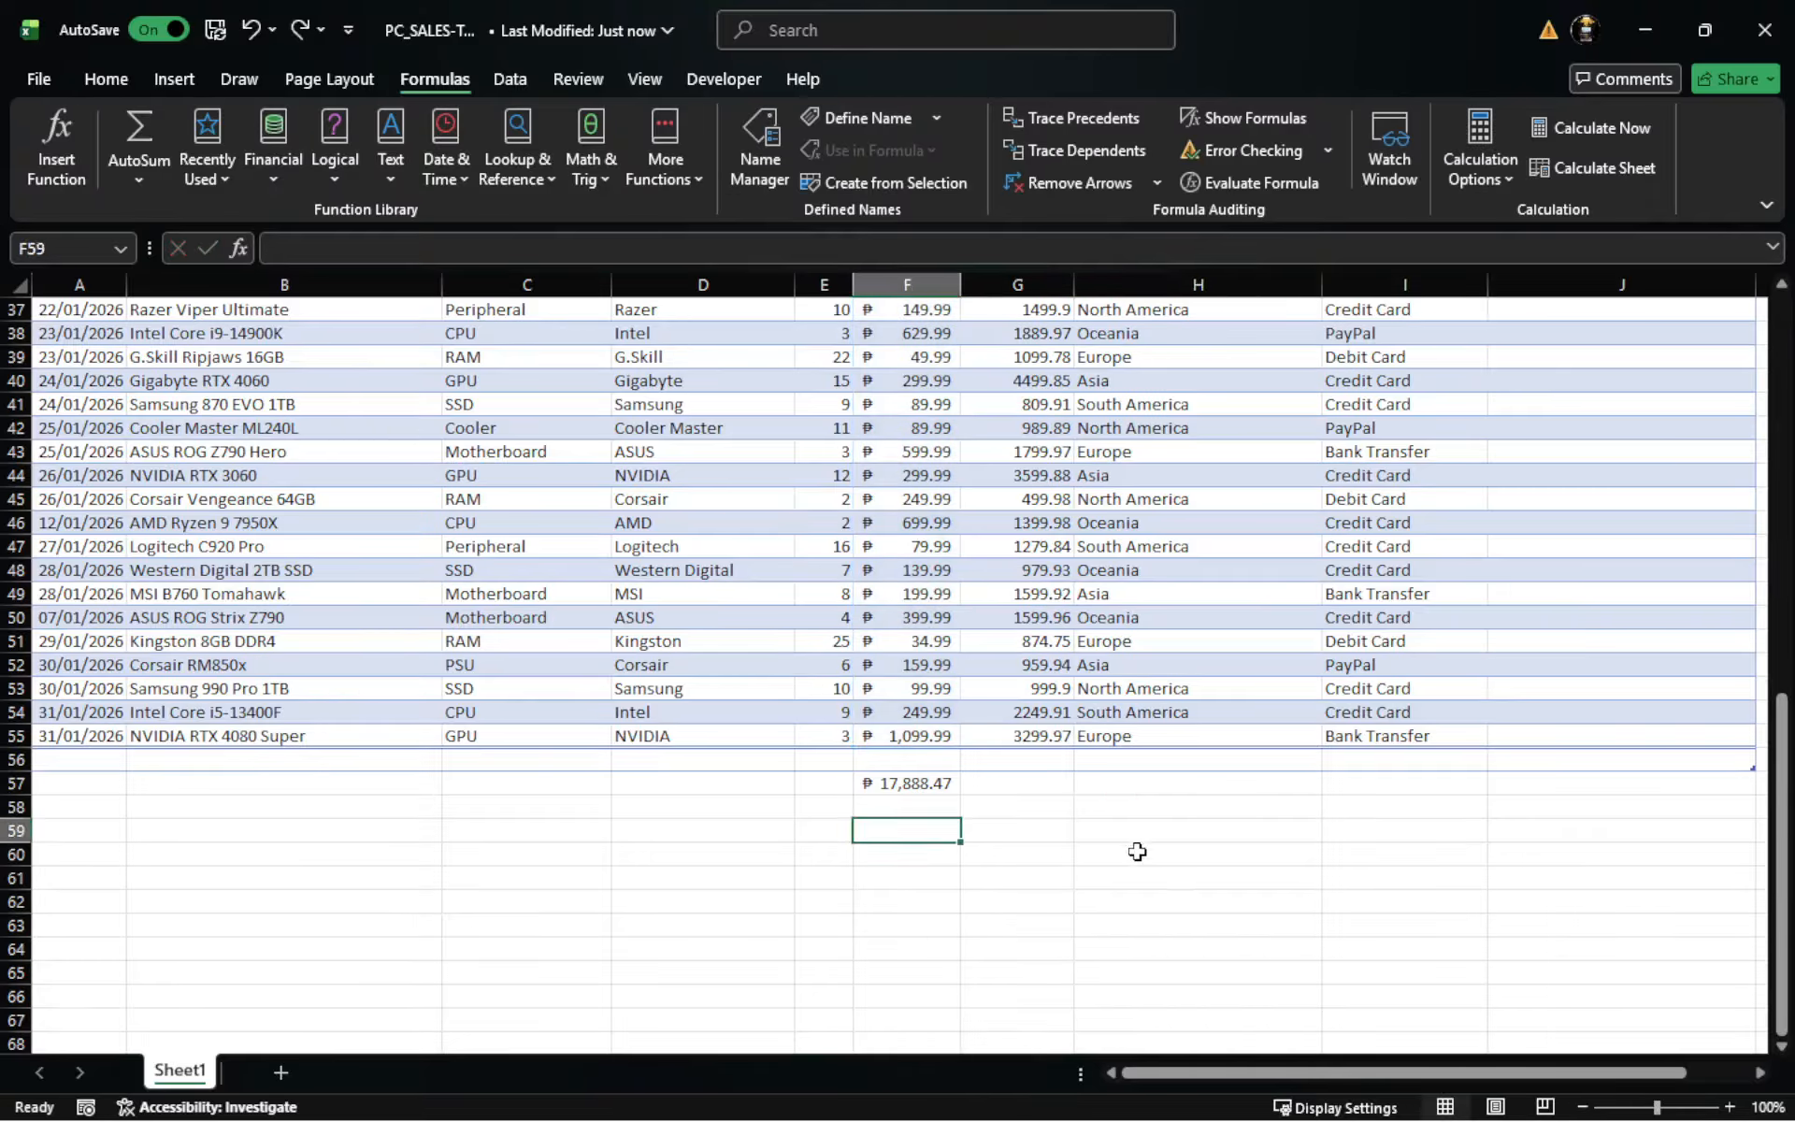
- Insert an AutoSum formula in cell F59 that sums the total above it, giving =SUM(F57)
left_click(901, 907)
left_click(921, 810)
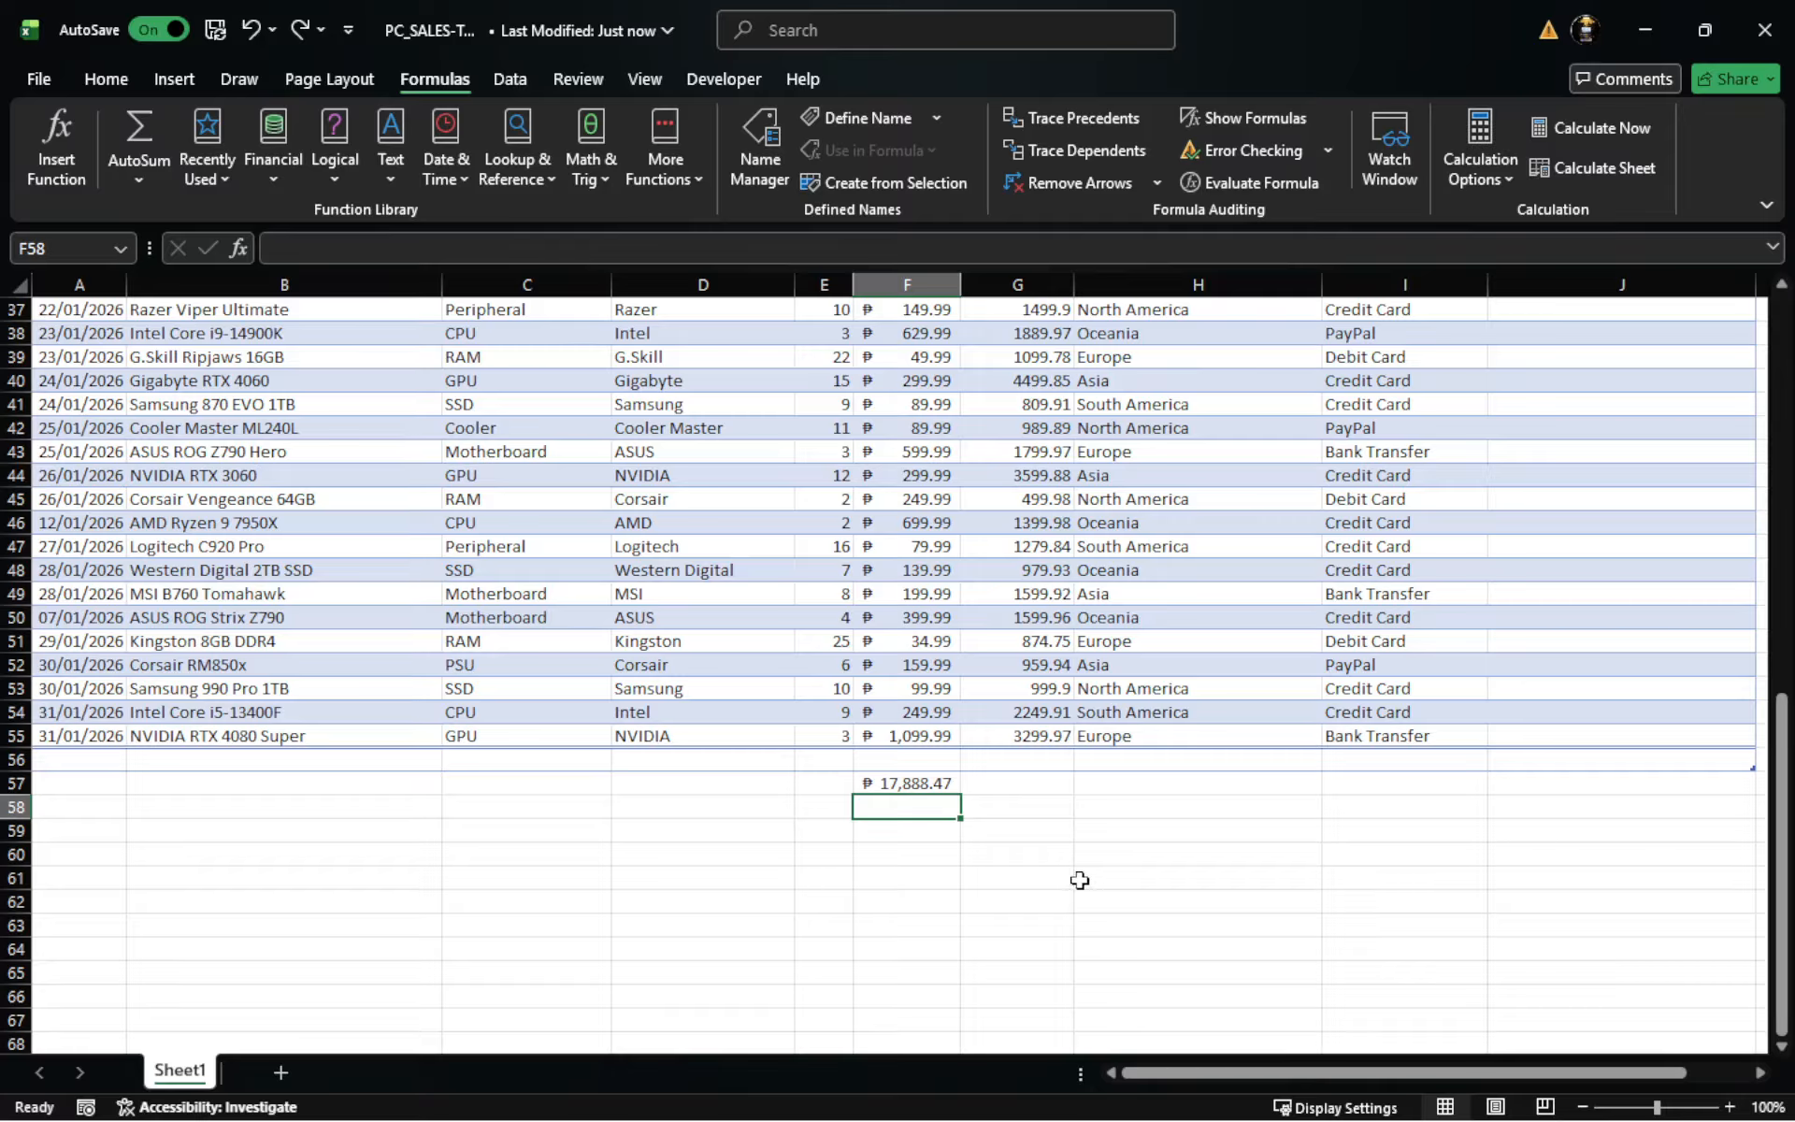
left_click(925, 896)
left_click(923, 829)
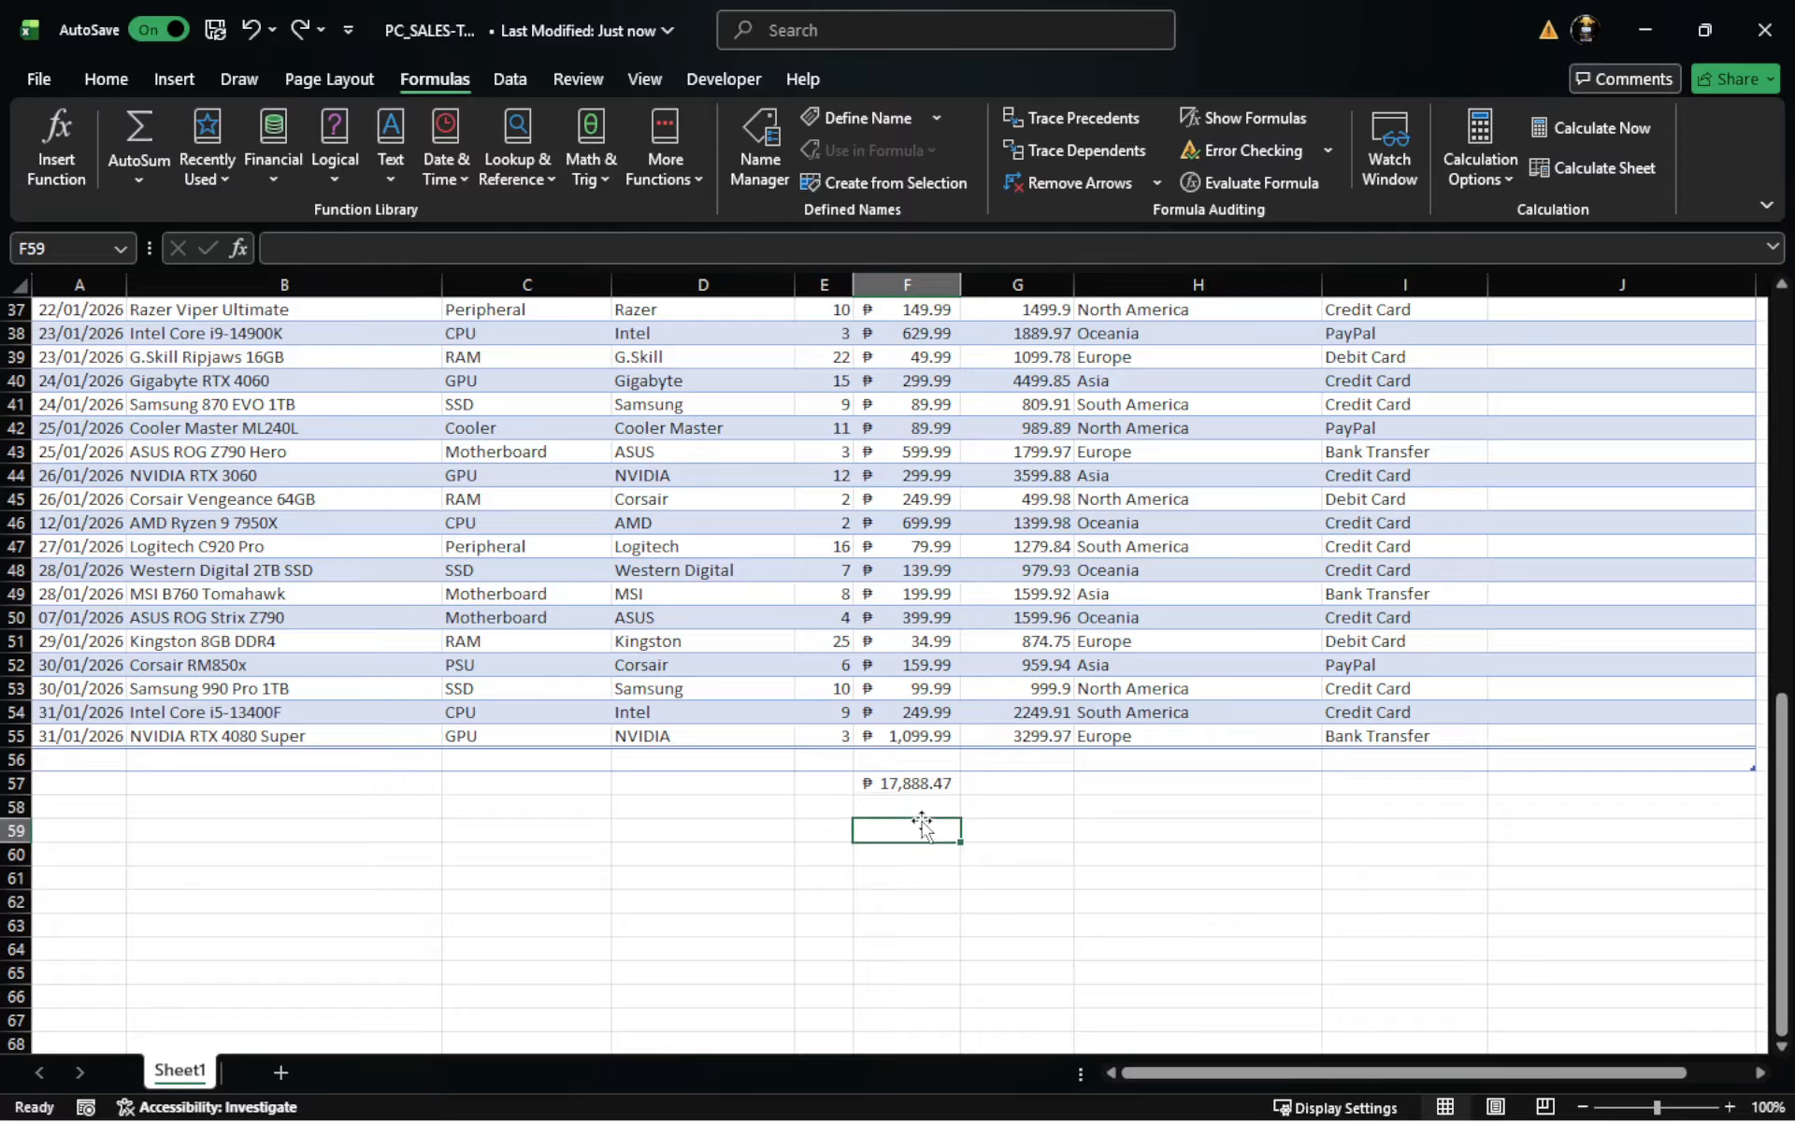
key("alt+equal")
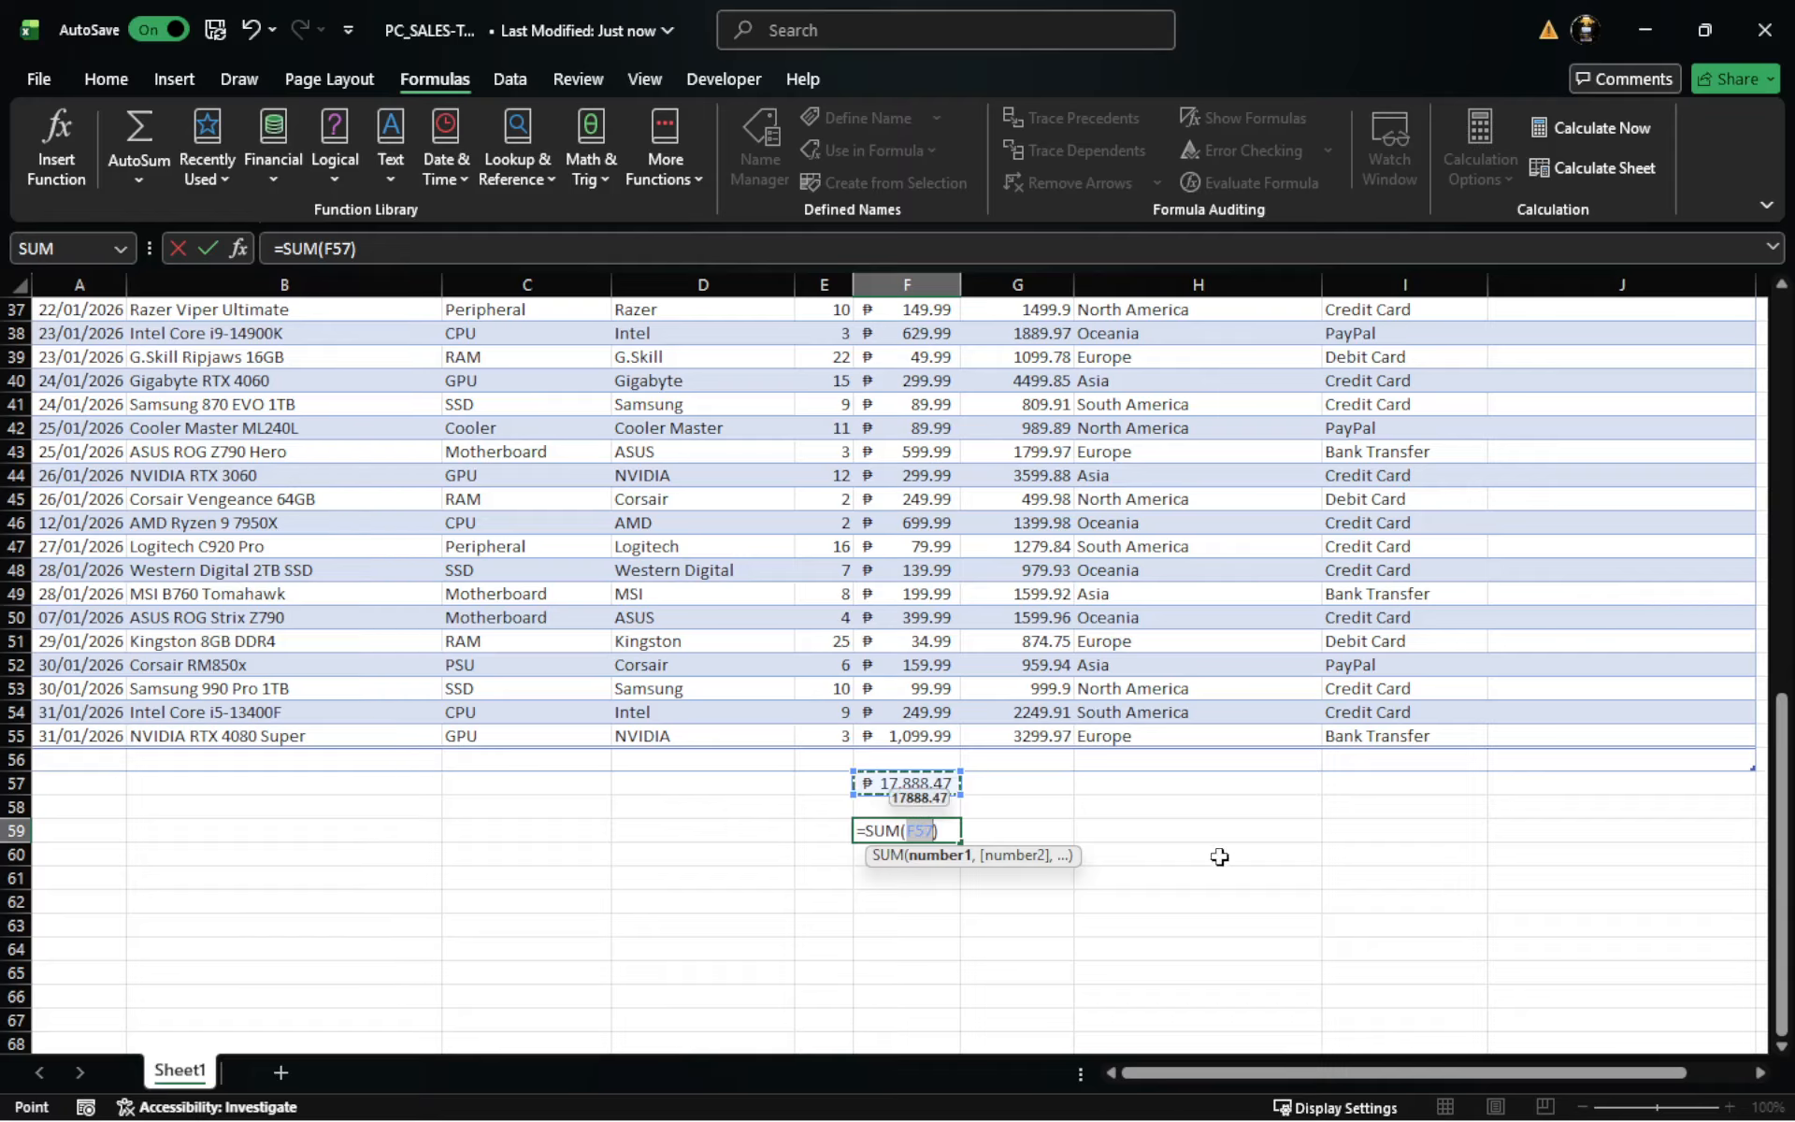
key("Return")
left_click(1169, 900)
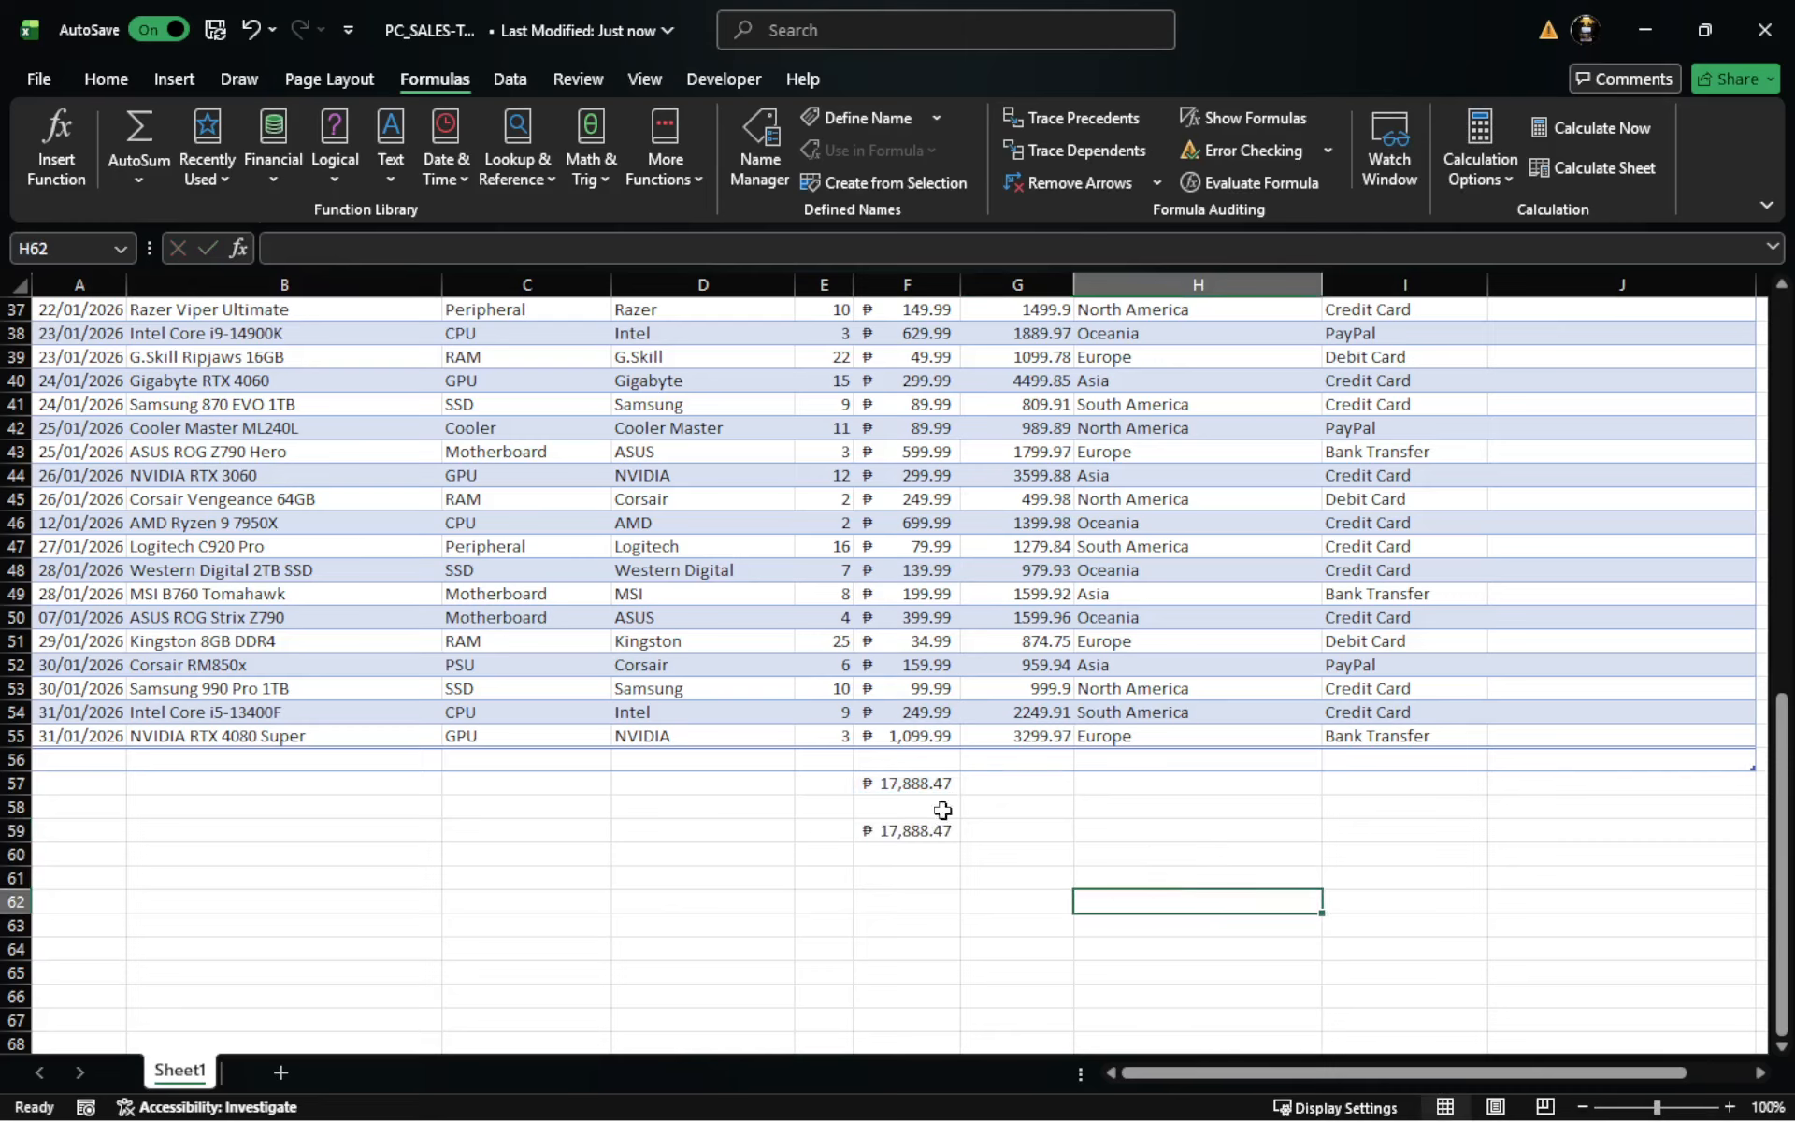
- Select a Unit_Price value inside the sales table and review the Total Row option in the table's design settings
left_click(929, 902)
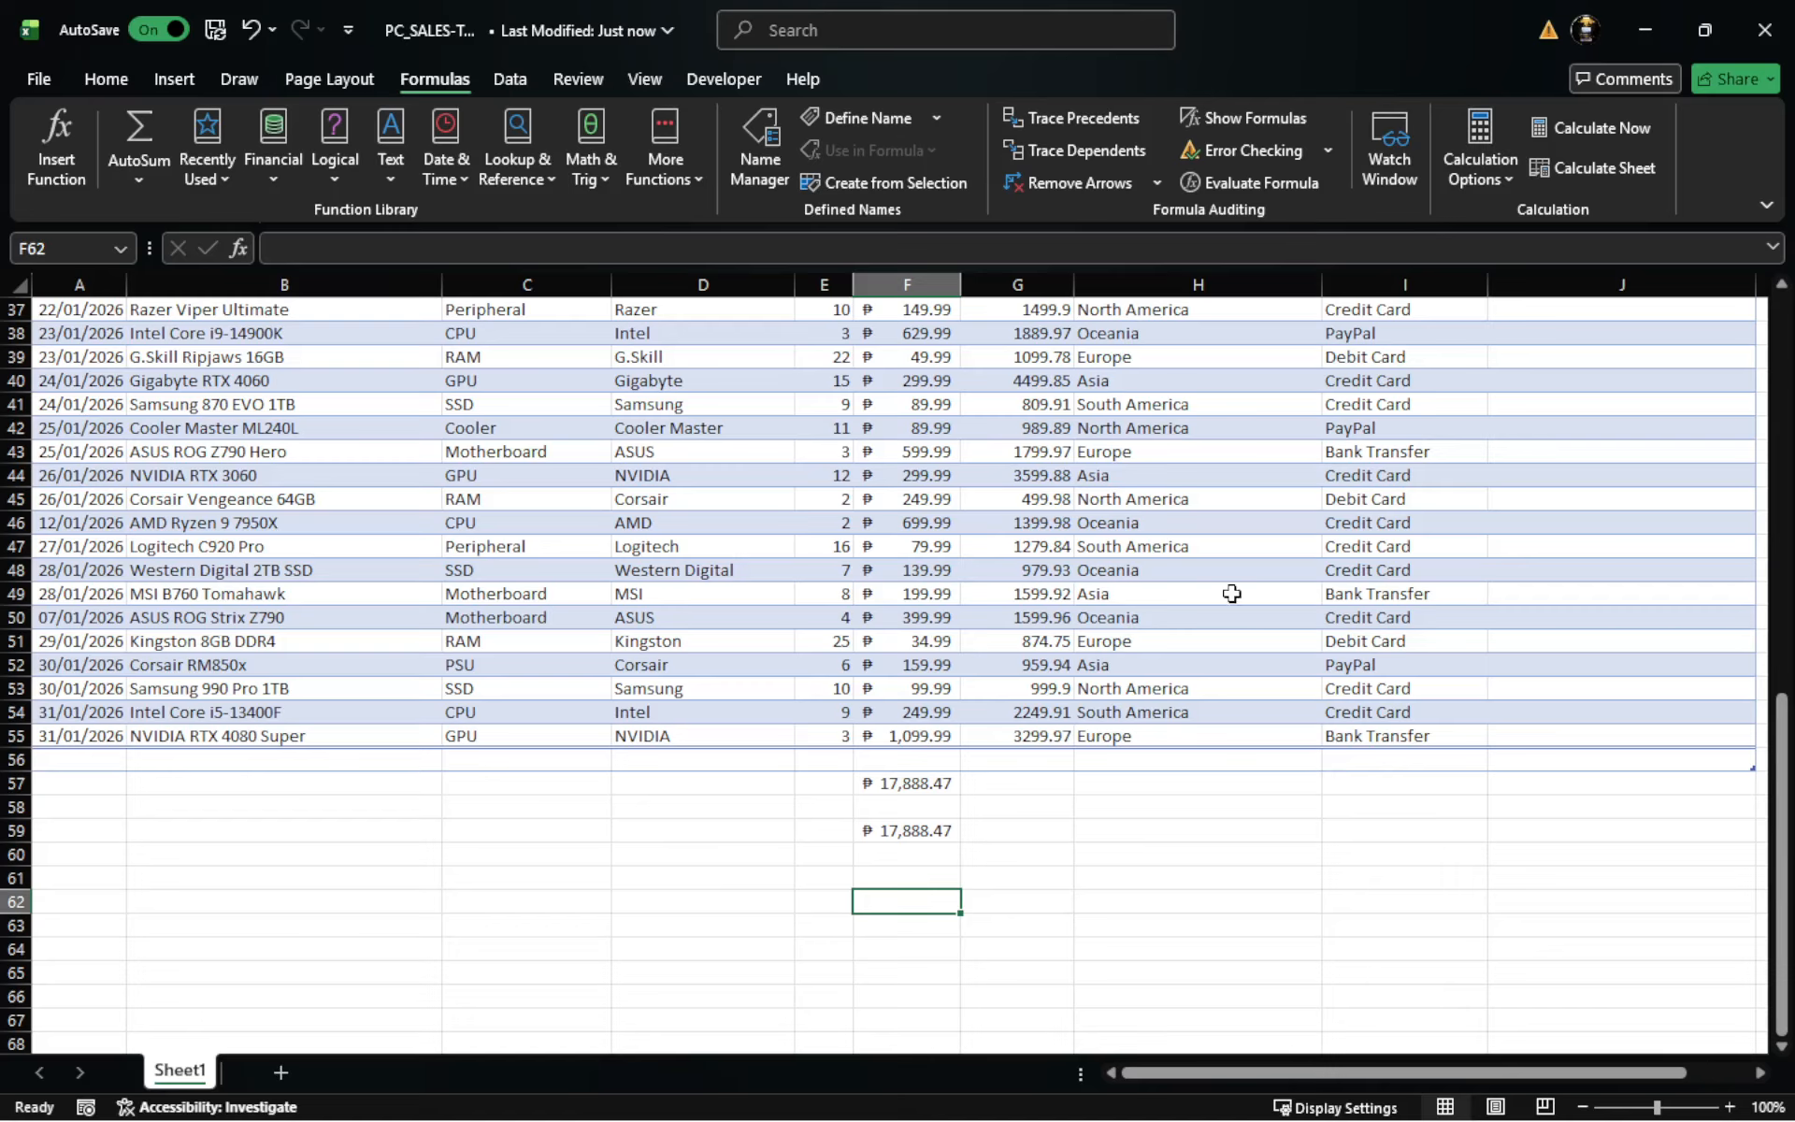
left_click(912, 451)
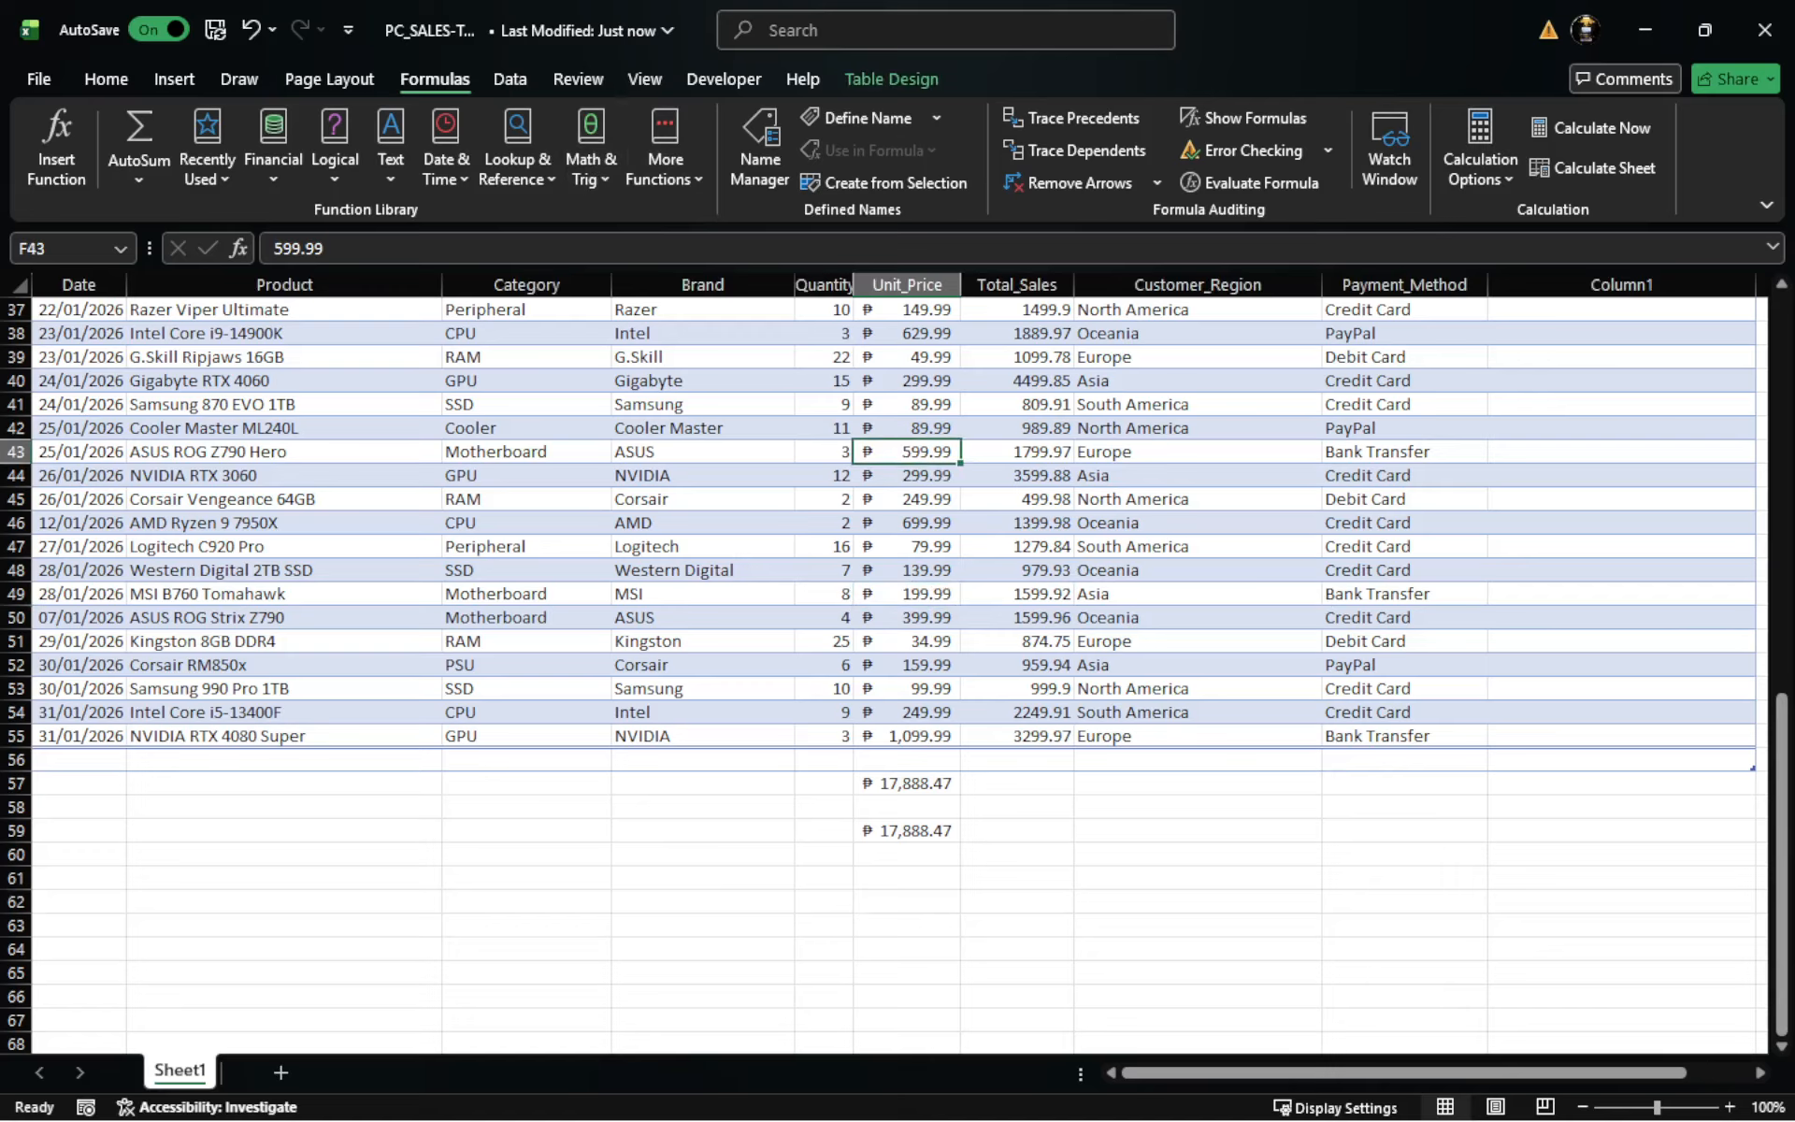
key("alt+Tab")
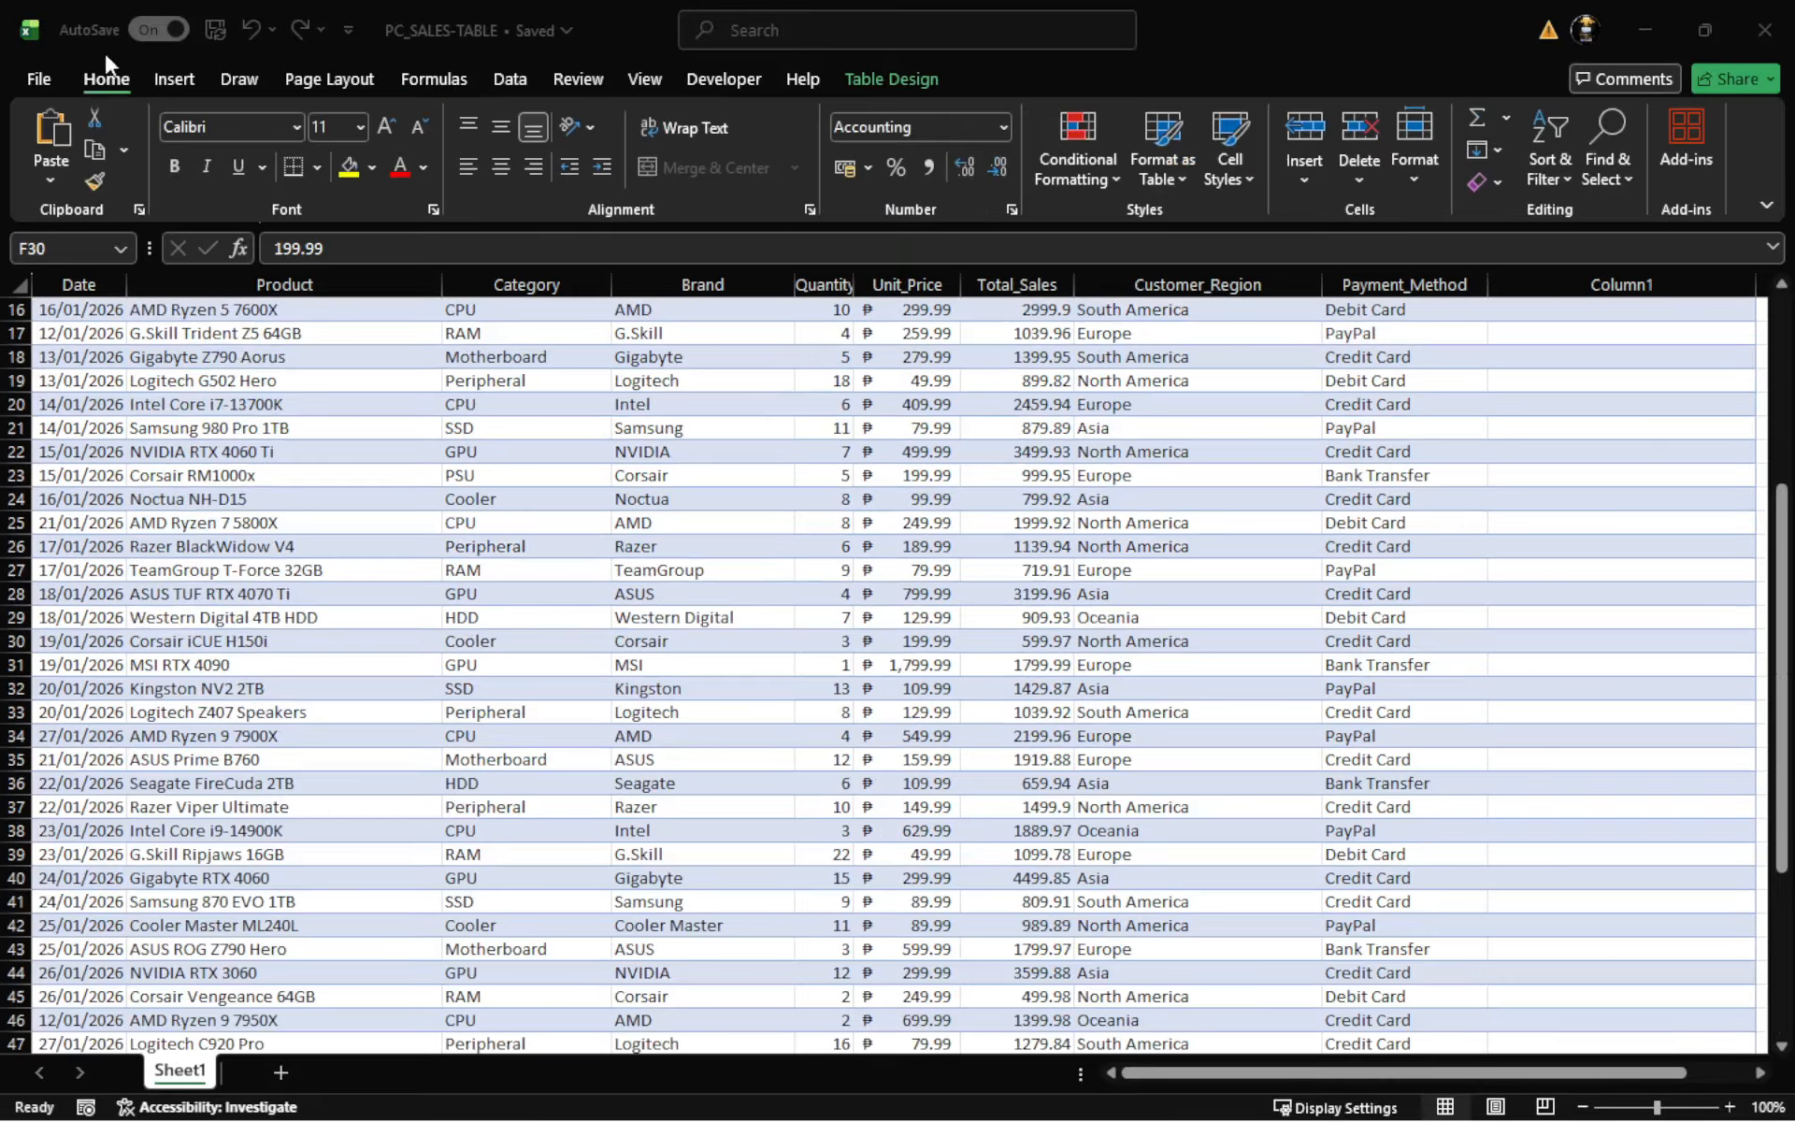
left_click(873, 81)
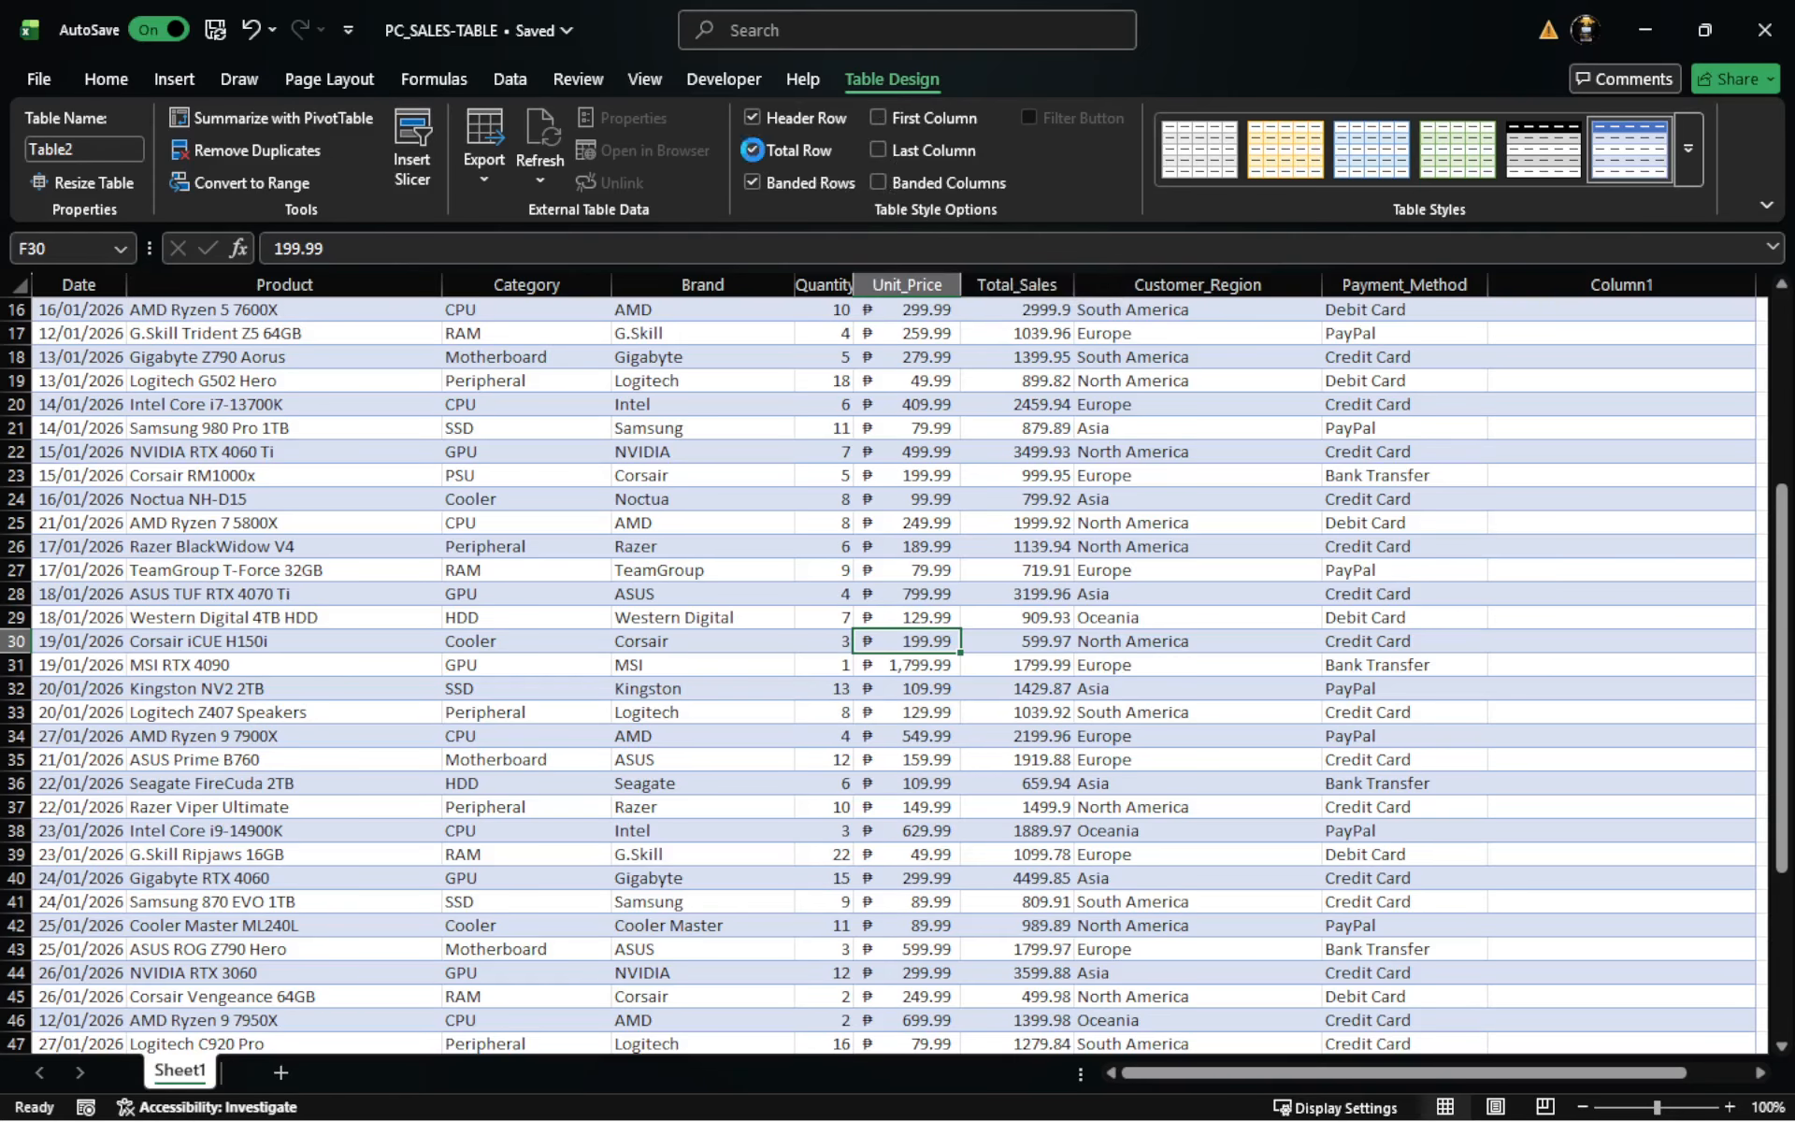
left_click(753, 149)
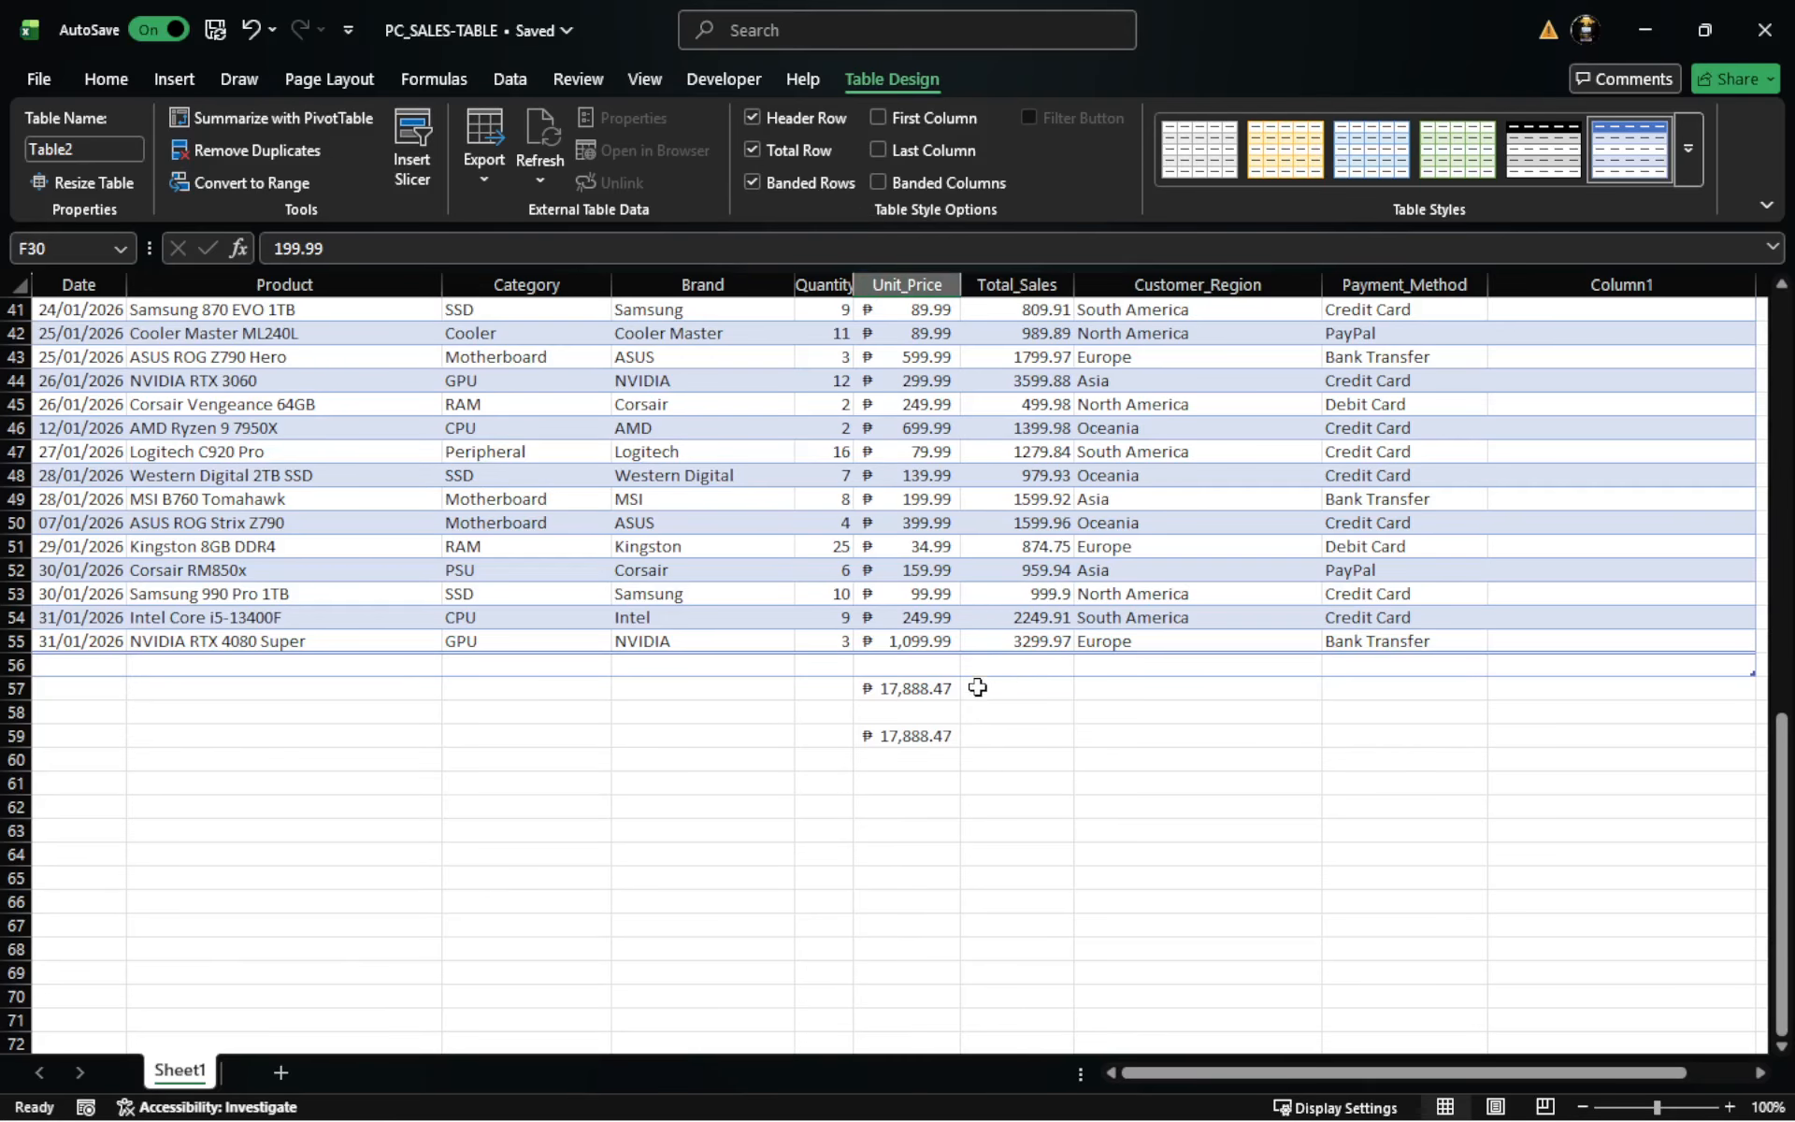
- Examine the SUM formulas behind the Unit_Price totals in cells F57 and F59
left_click(915, 695)
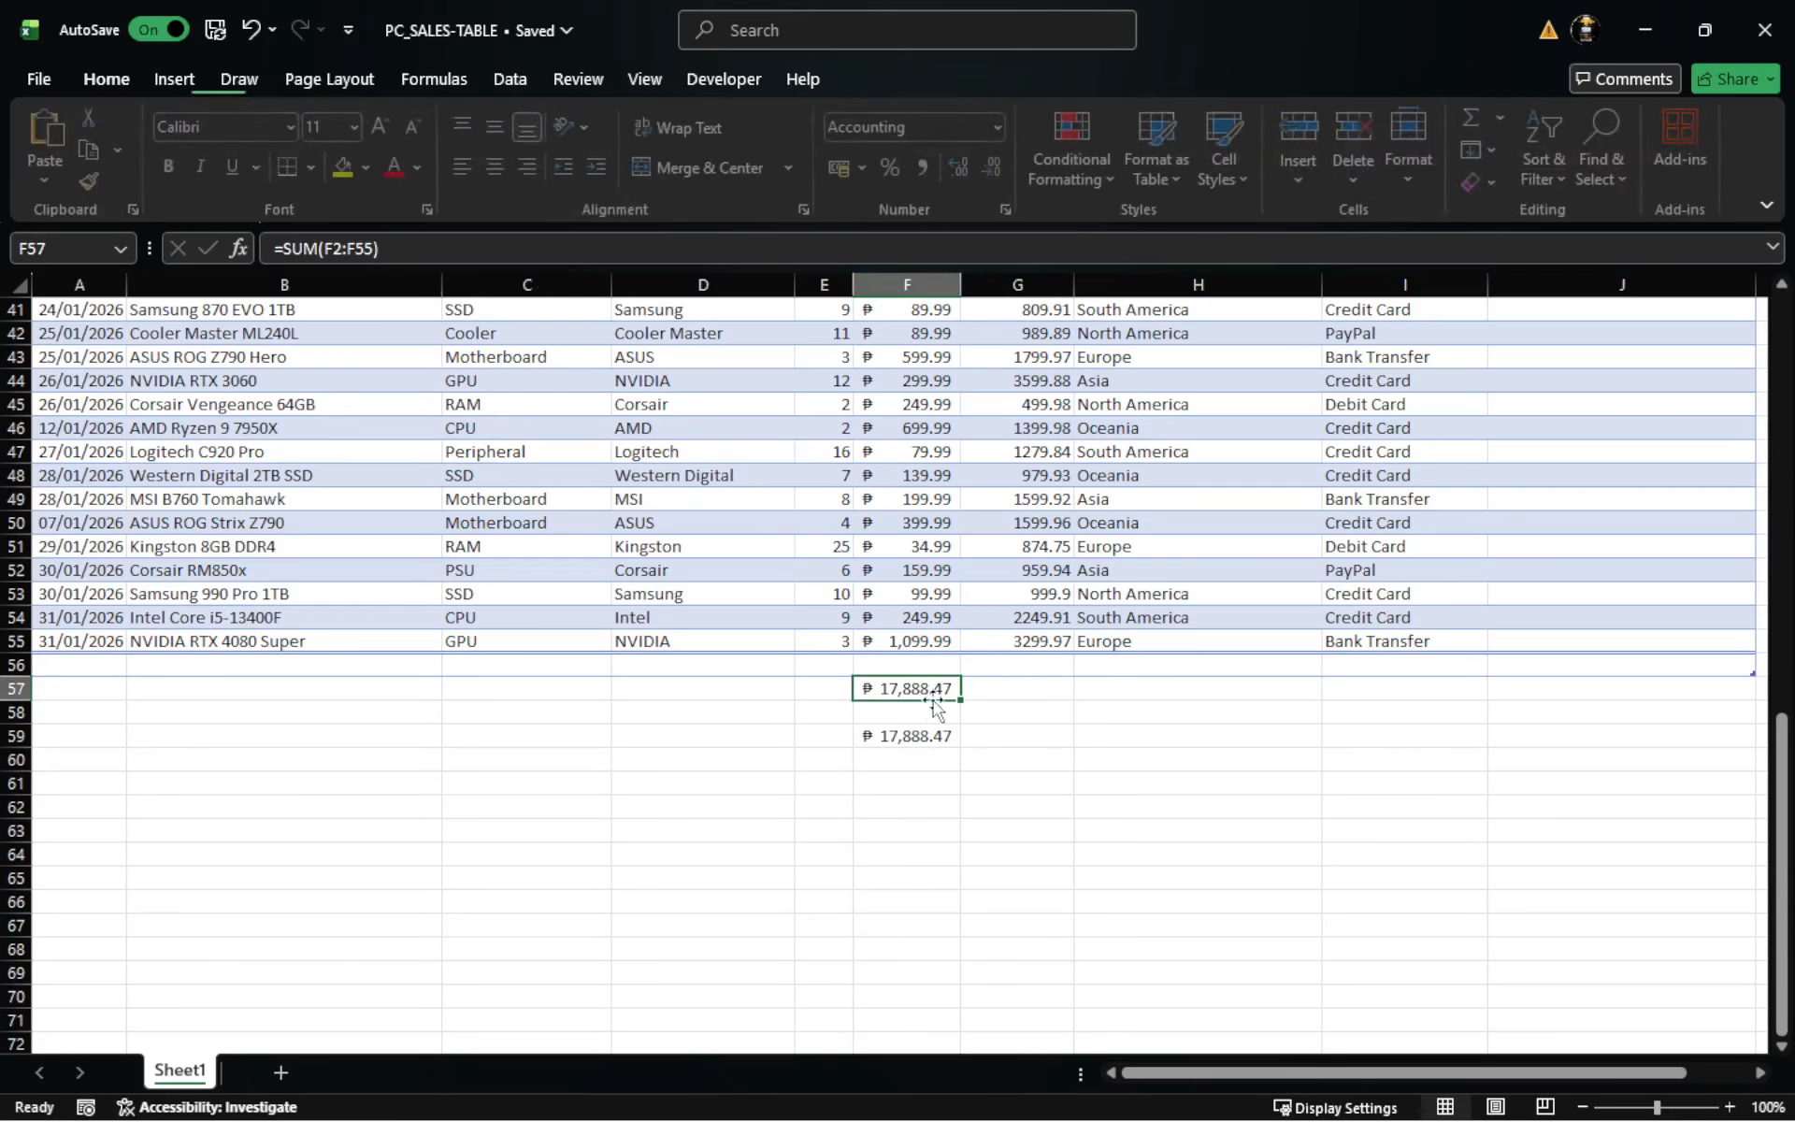
left_click_drag(918, 825, 918, 811)
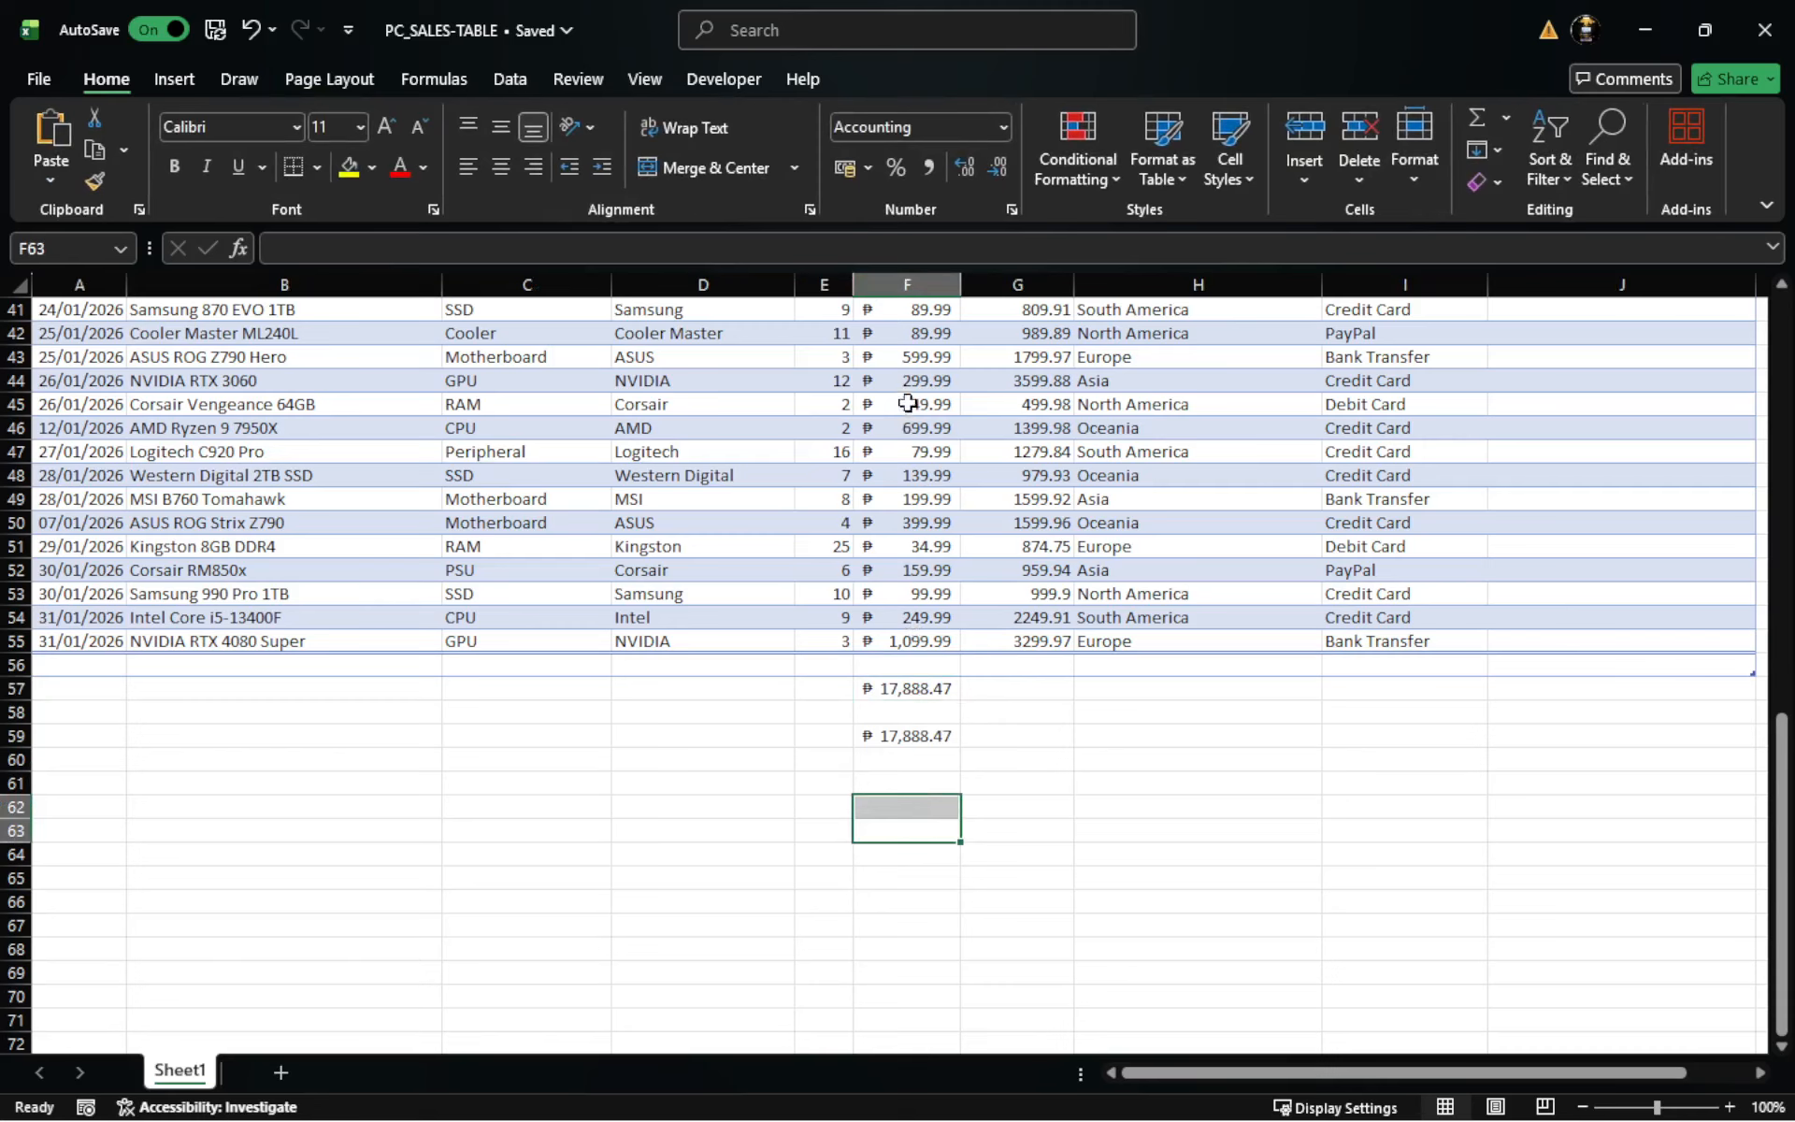
left_click_drag(909, 404, 912, 594)
left_click_drag(1080, 823, 1066, 829)
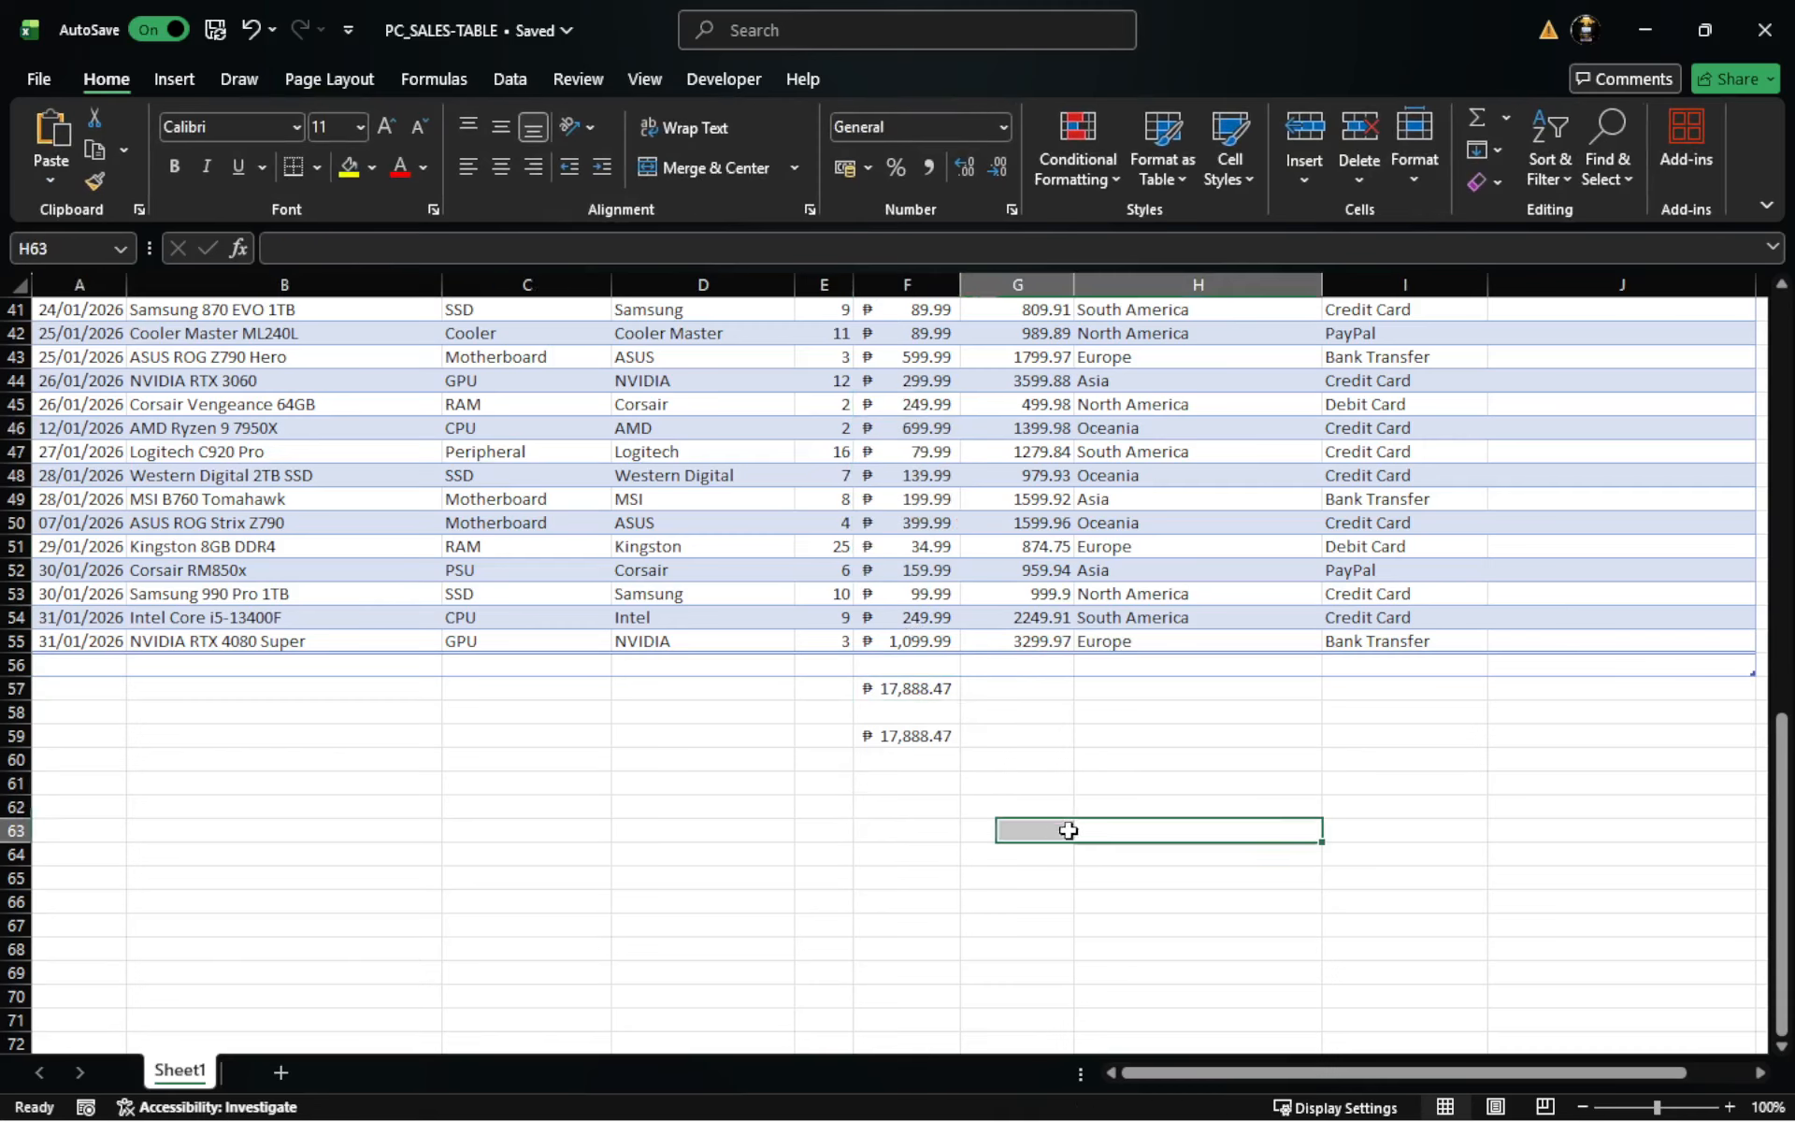
left_click(916, 690)
left_click(911, 738)
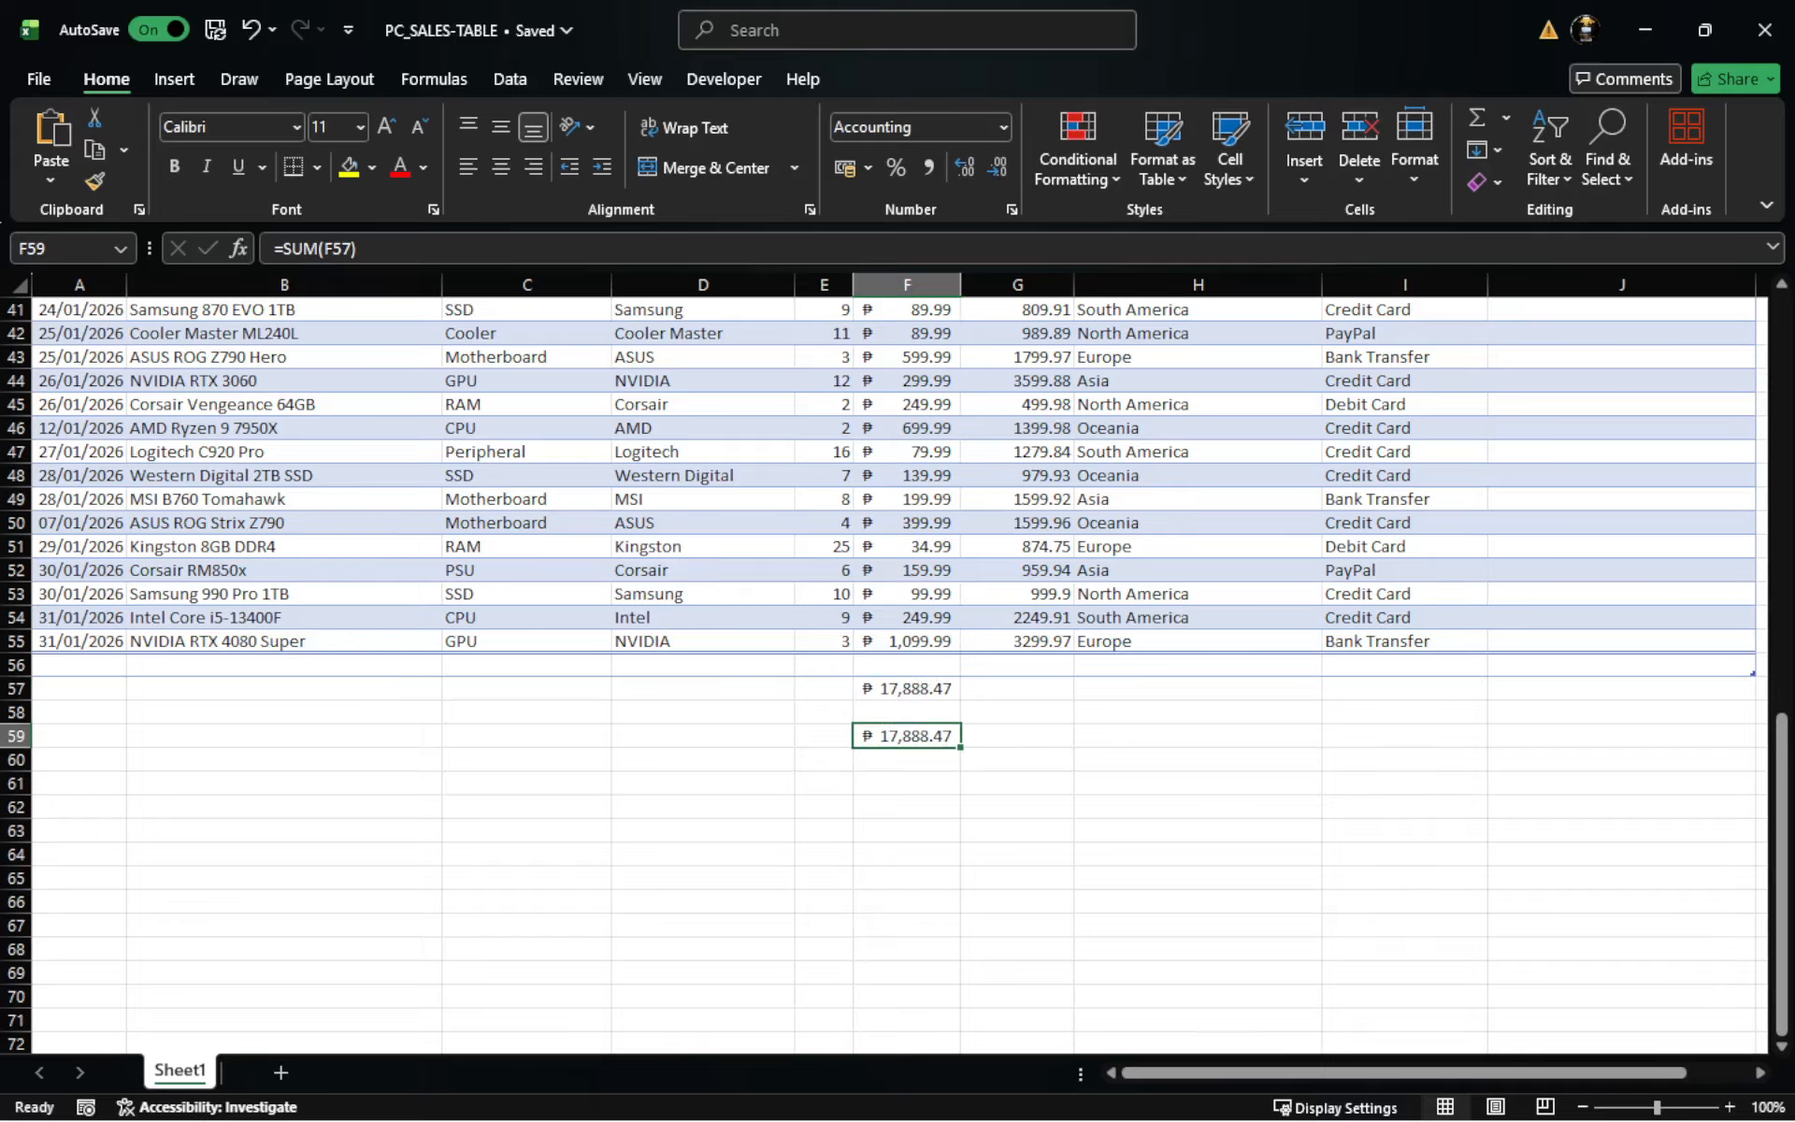
key("alt+Tab")
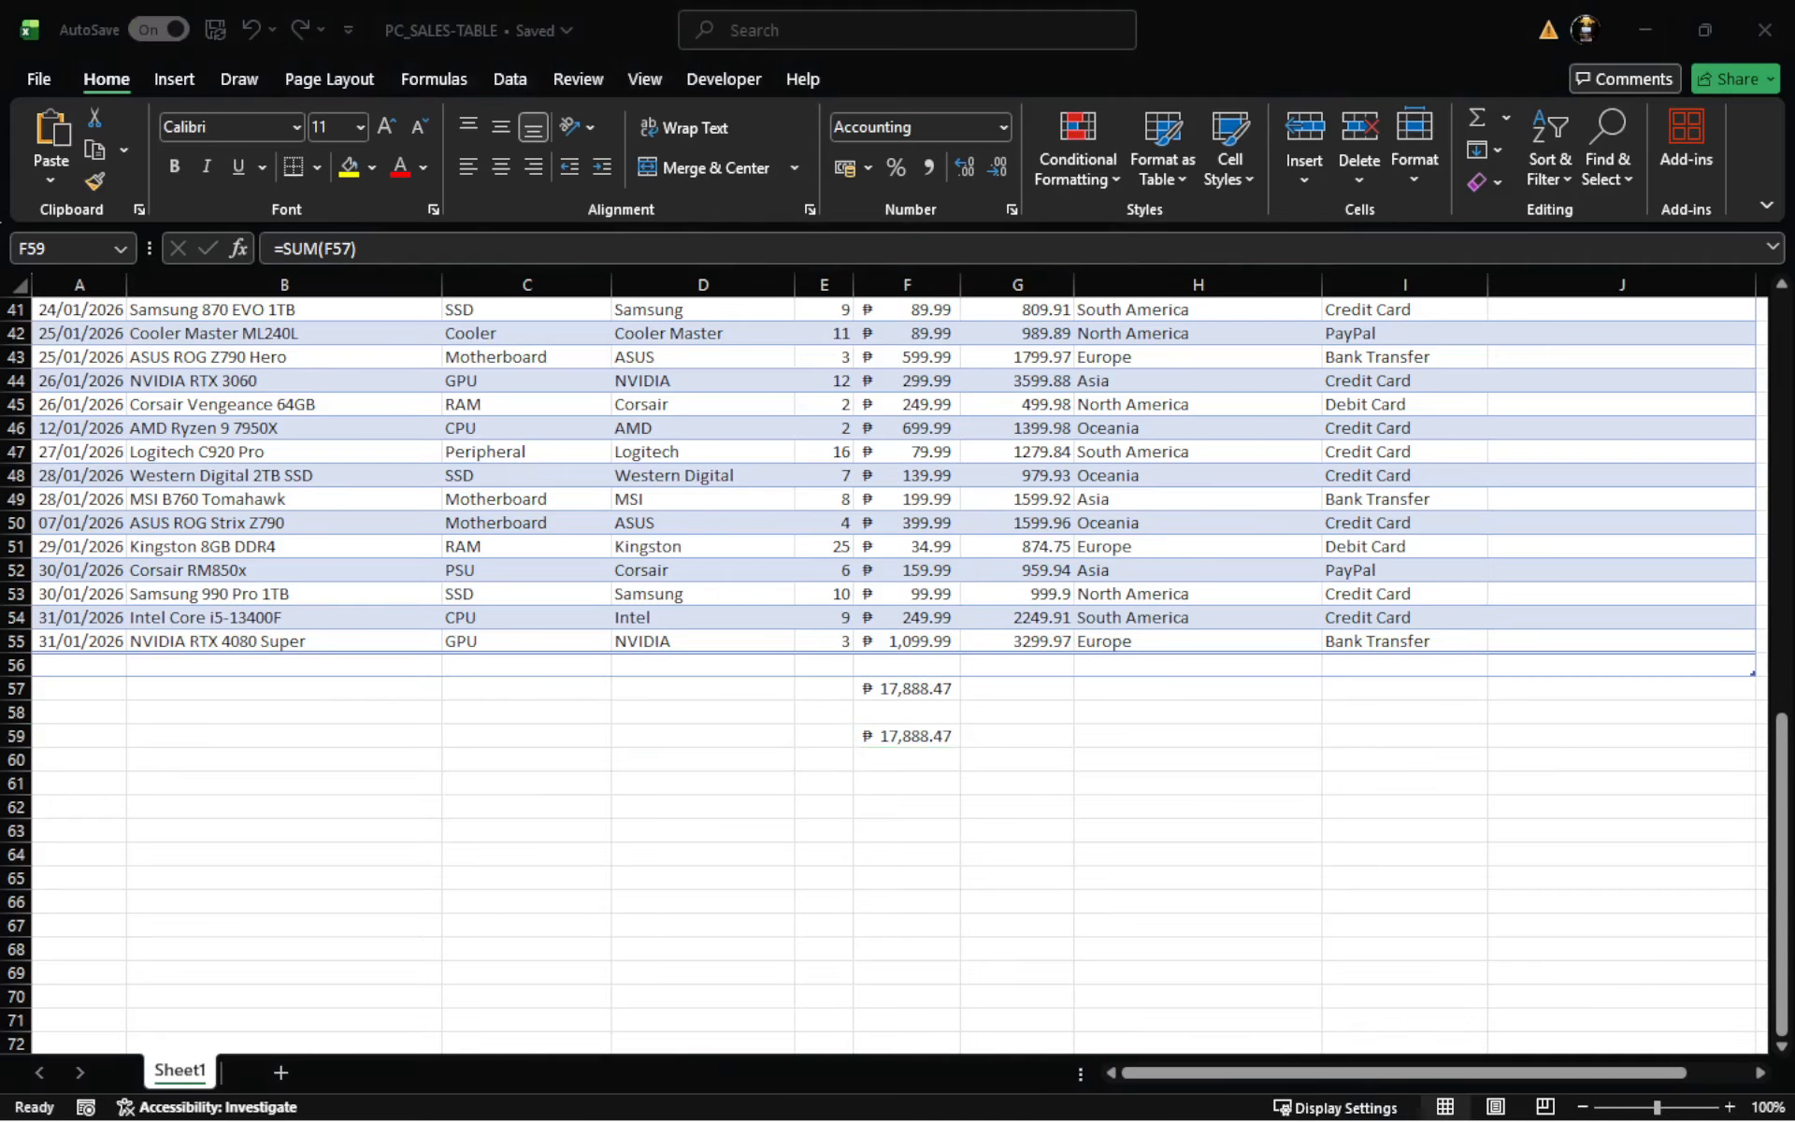